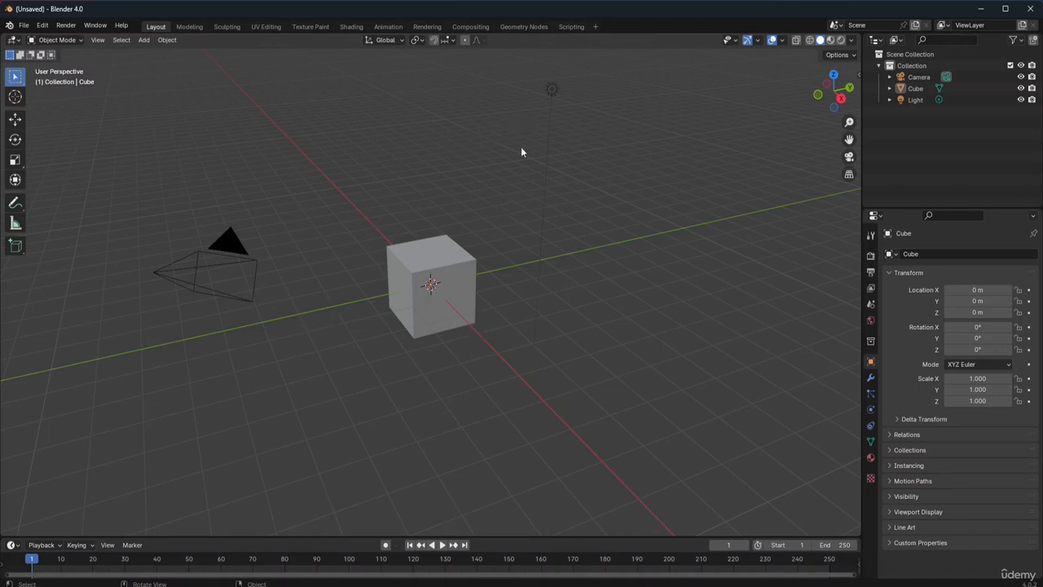
Select the cube and set its X location to 2 m
click(457, 282)
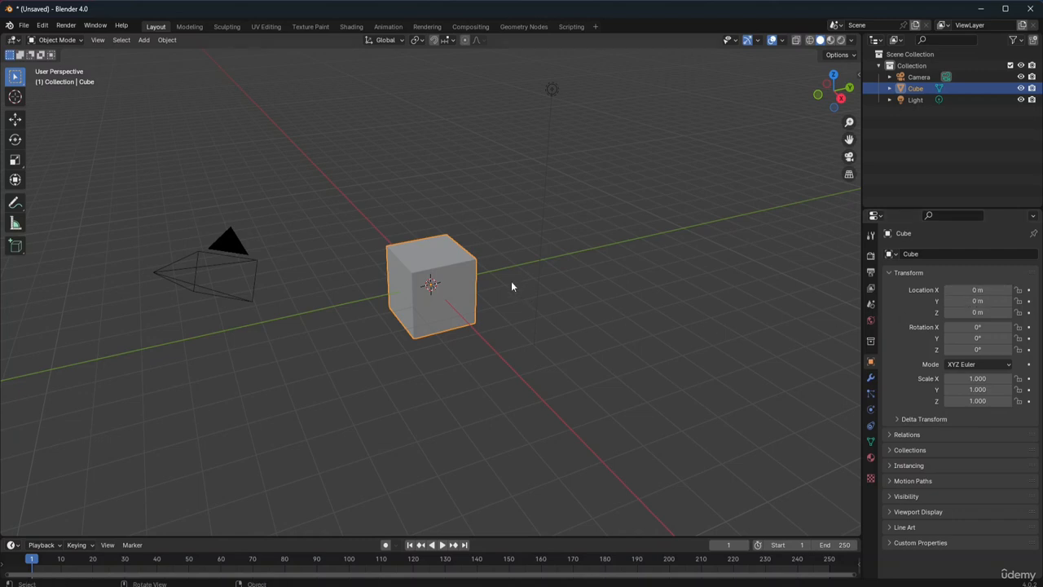
click(977, 290)
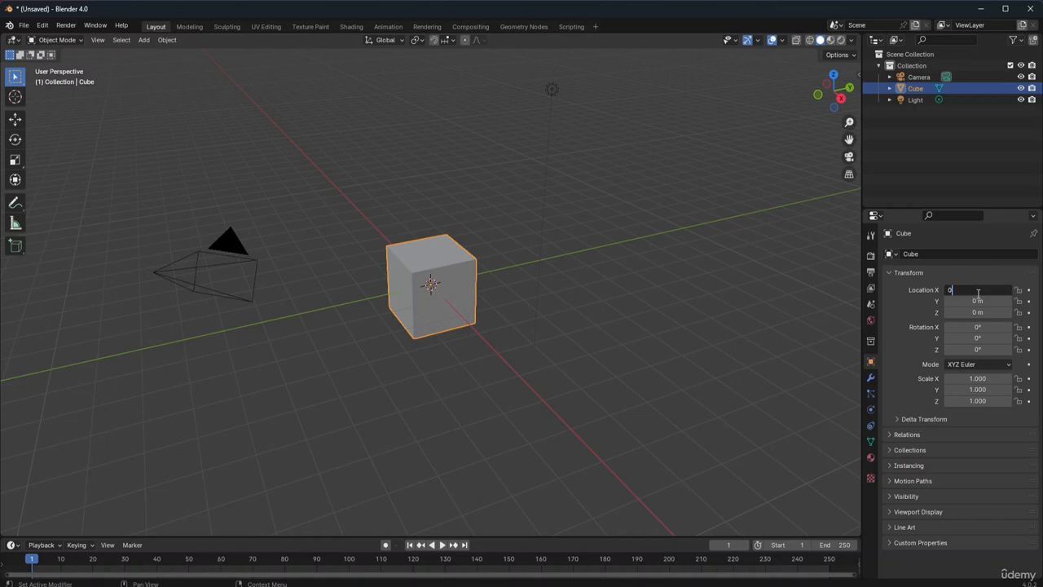
text(2)
key(Return)
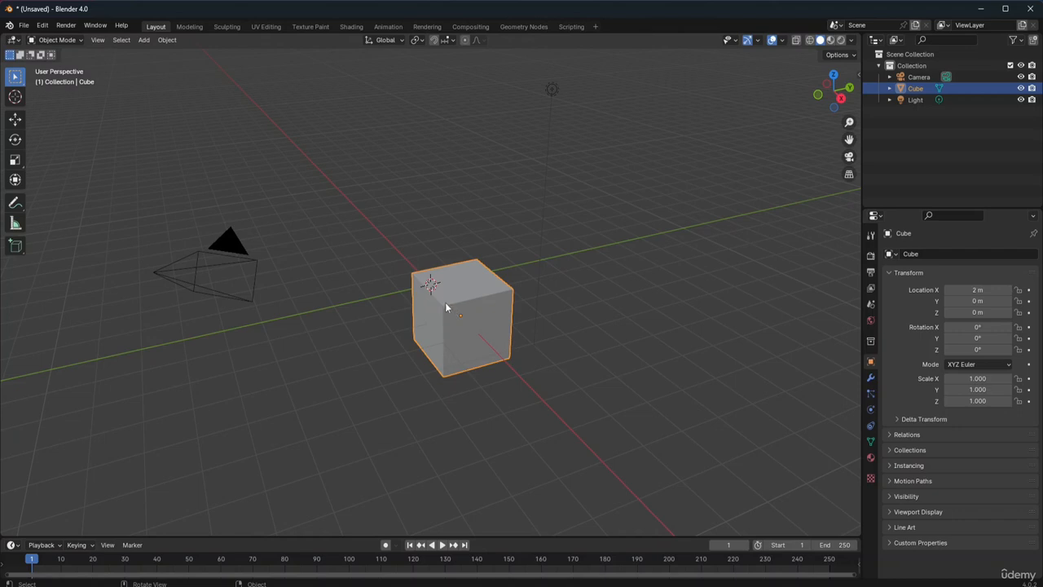
Set the cube's X location to 5 m
click(980, 290)
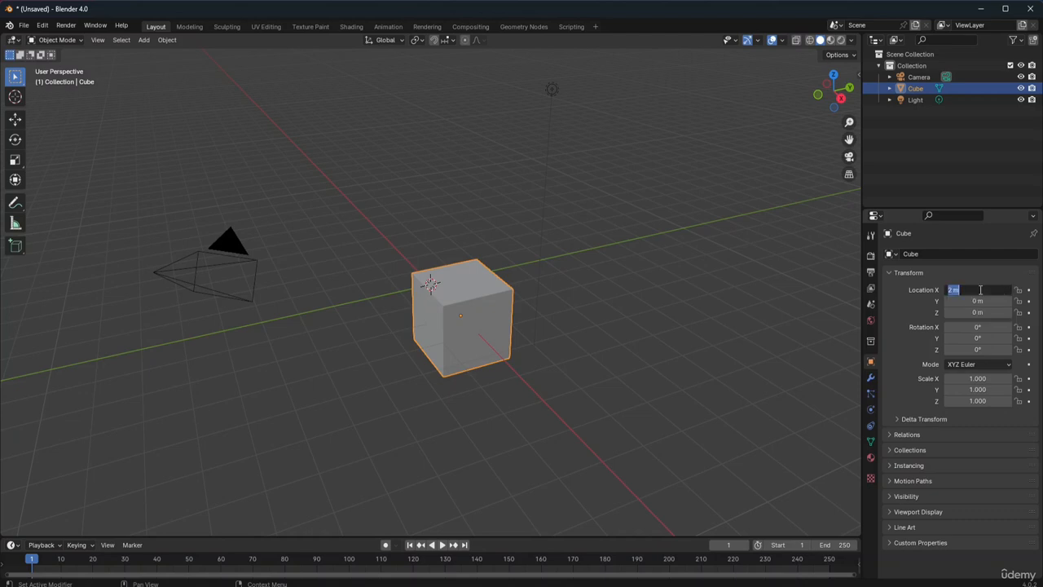
text(5)
key(Return)
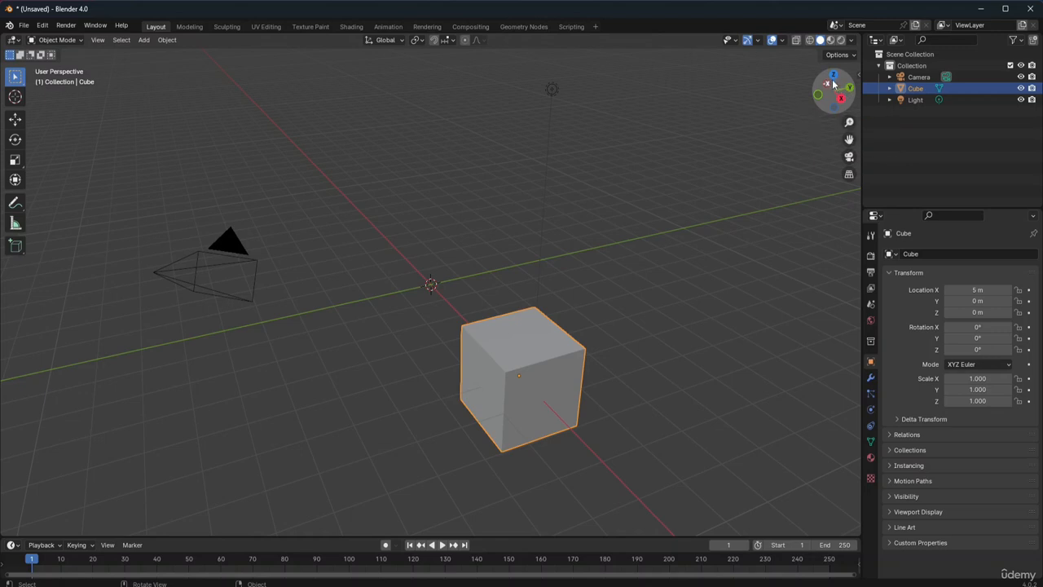
Raise the cube's X location in small increments to 5.26 m
click(1009, 292)
click(1010, 292)
click(1009, 292)
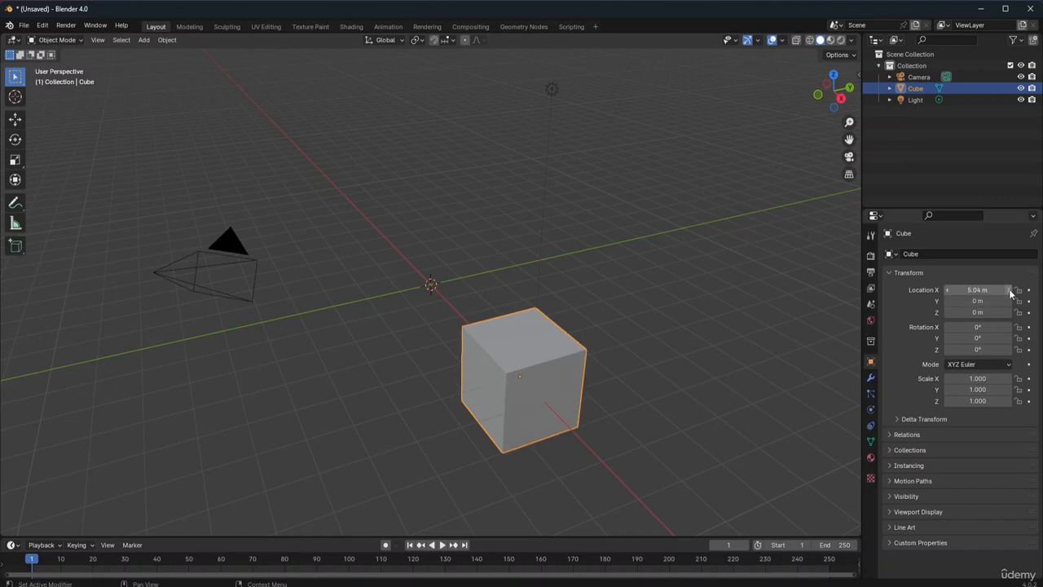
click(1009, 291)
click(1010, 292)
click(1009, 292)
click(1010, 291)
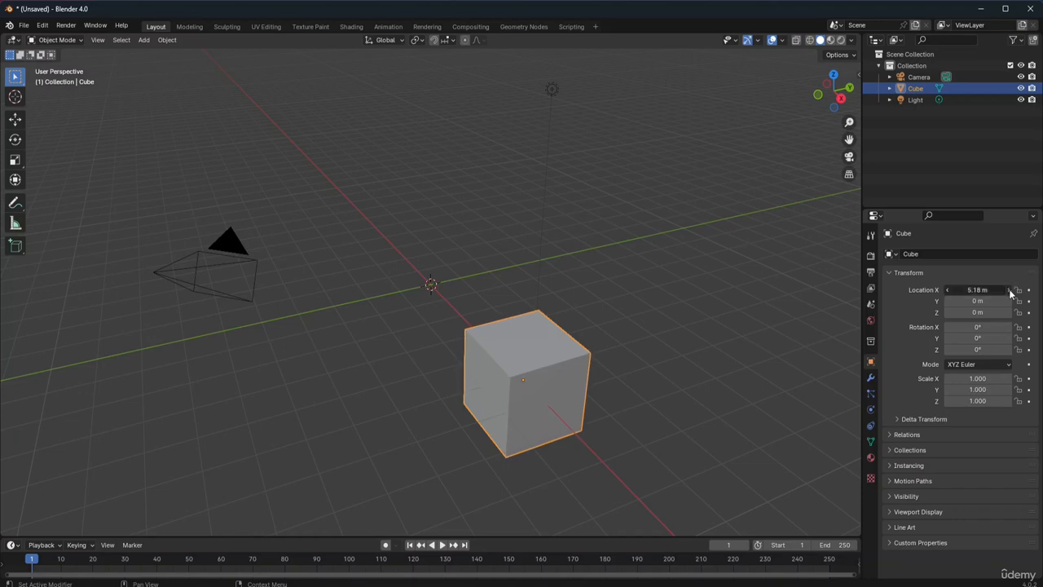
click(1009, 292)
click(1009, 292)
click(1009, 291)
click(1010, 292)
click(1009, 292)
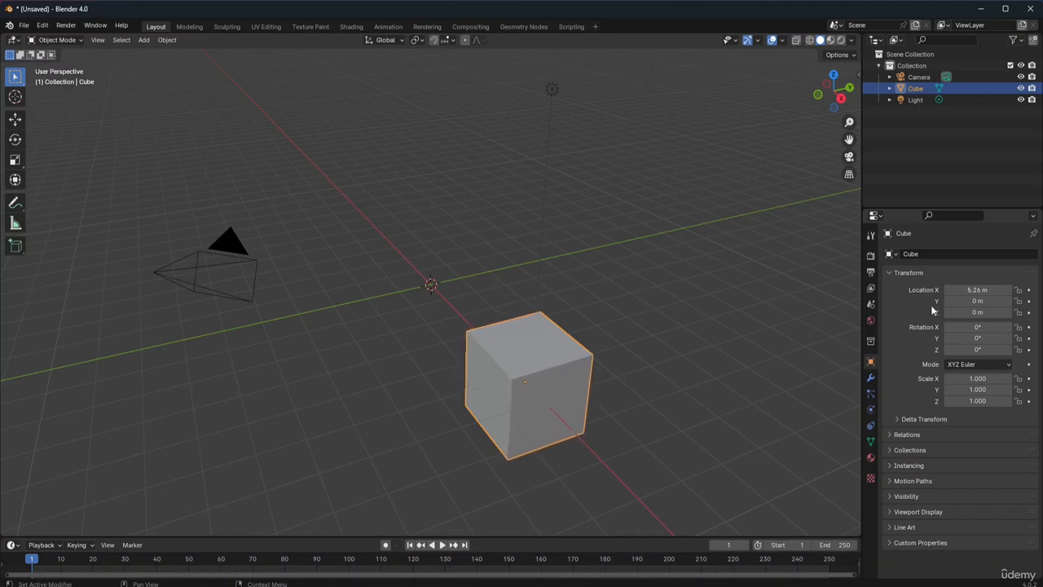
click(977, 290)
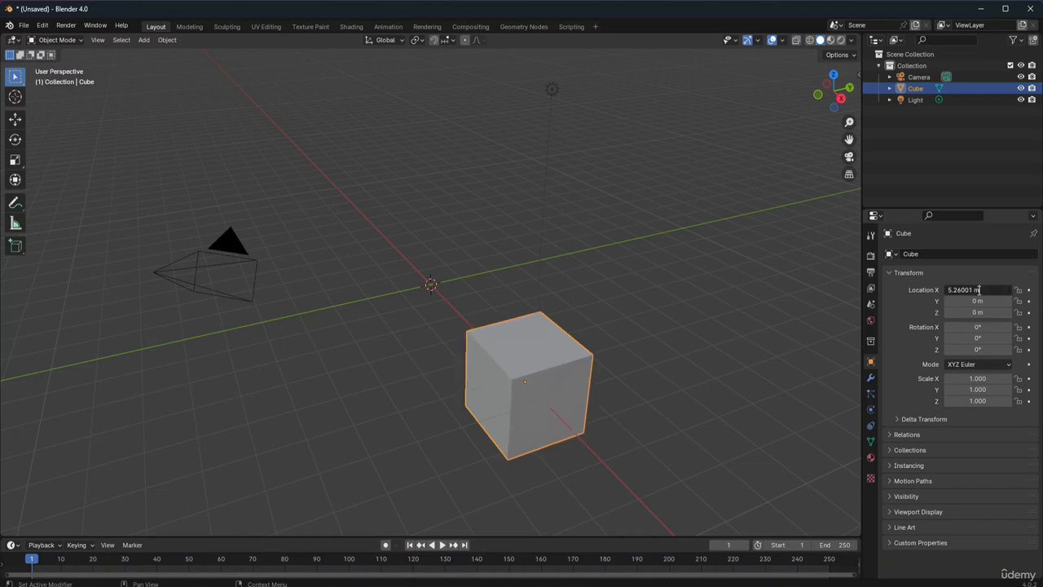
drag(981, 290, 967, 291)
click(965, 291)
click(957, 278)
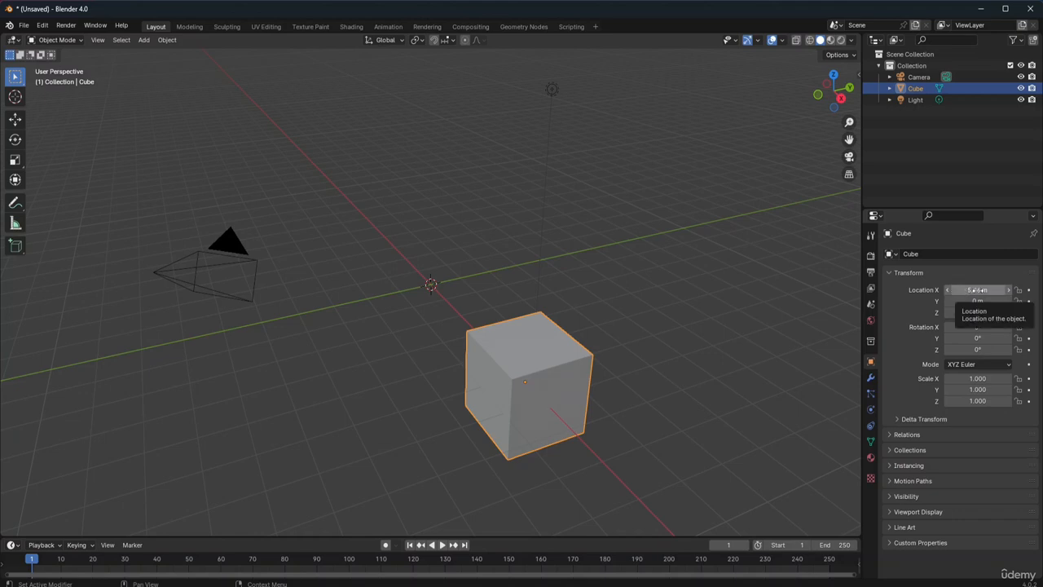
double_click(978, 290)
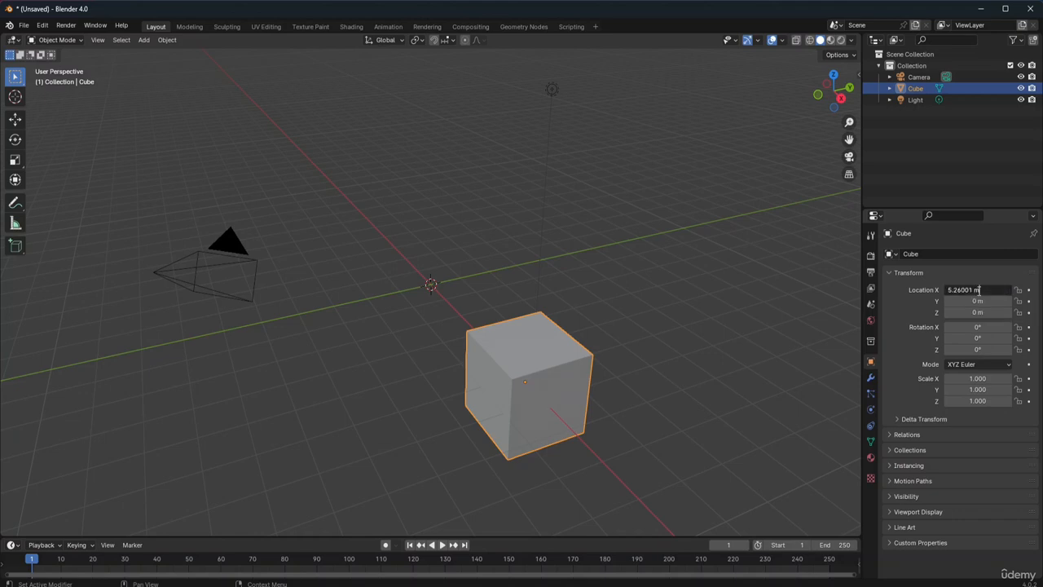
click(957, 292)
click(964, 272)
Slide the cube's location values to about -0.51 m in X, 0.38 m in Y and 3.52 m in Z
drag(972, 290, 869, 290)
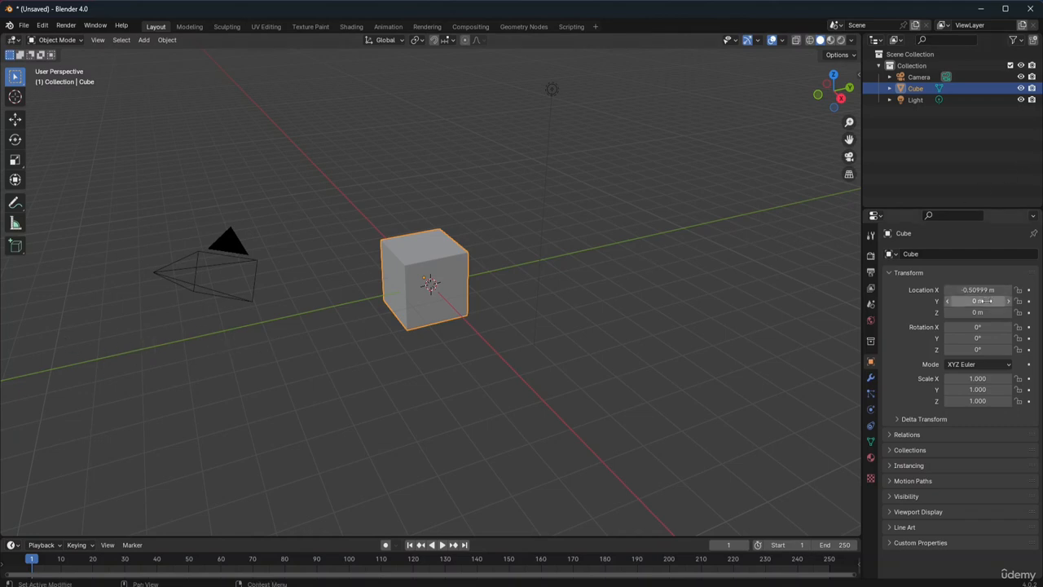
mouse_move(977, 301)
mouse_down()
mouse_move(920, 301)
mouse_move(1027, 301)
mouse_move(949, 300)
mouse_move(977, 301)
mouse_up()
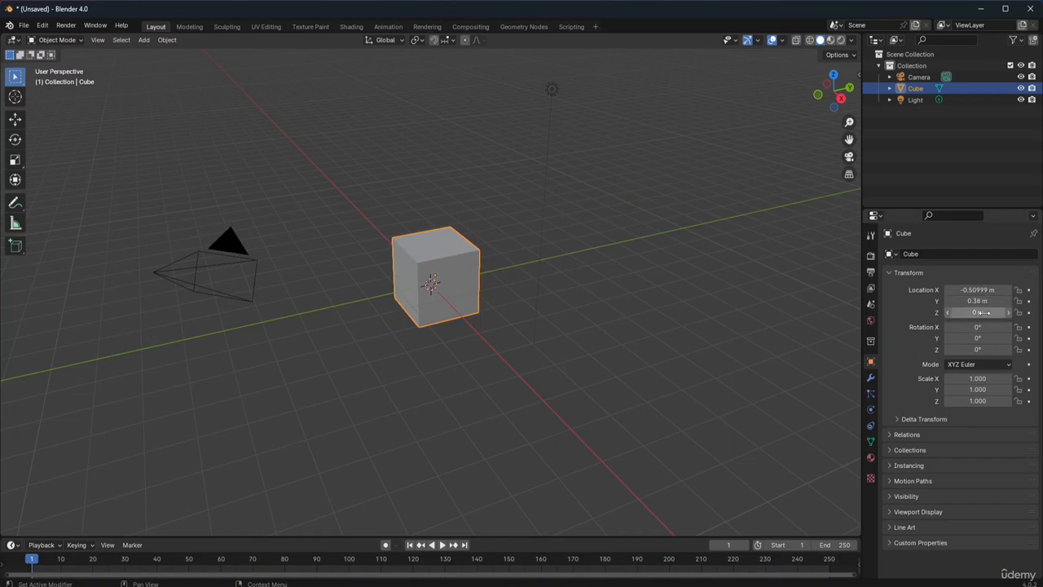
drag(983, 313, 1013, 314)
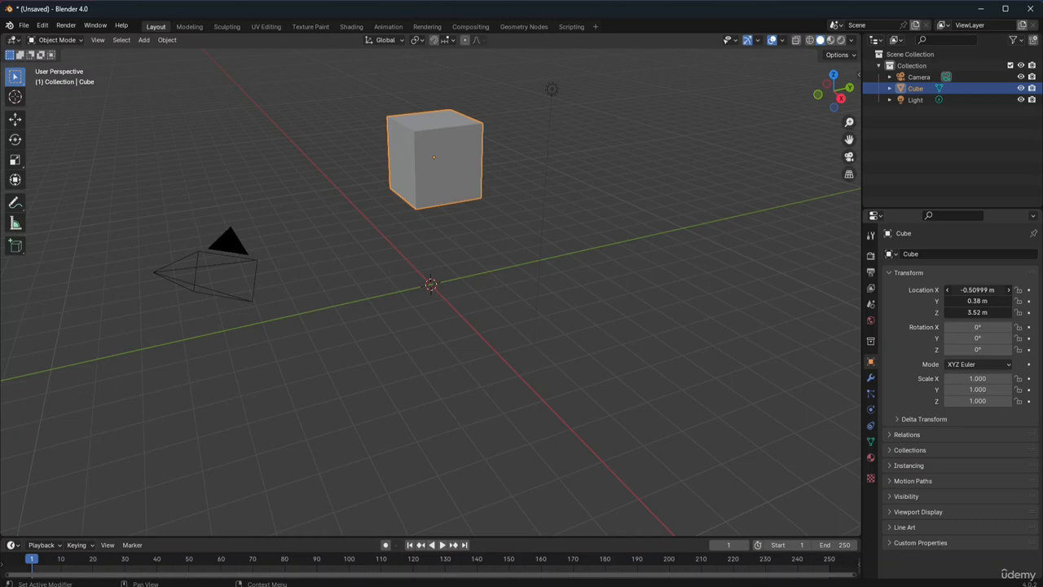
Set the cube's X, Y and Z locations to 7 m in a single multi-field edit
drag(978, 290, 978, 312)
text(7)
key(Return)
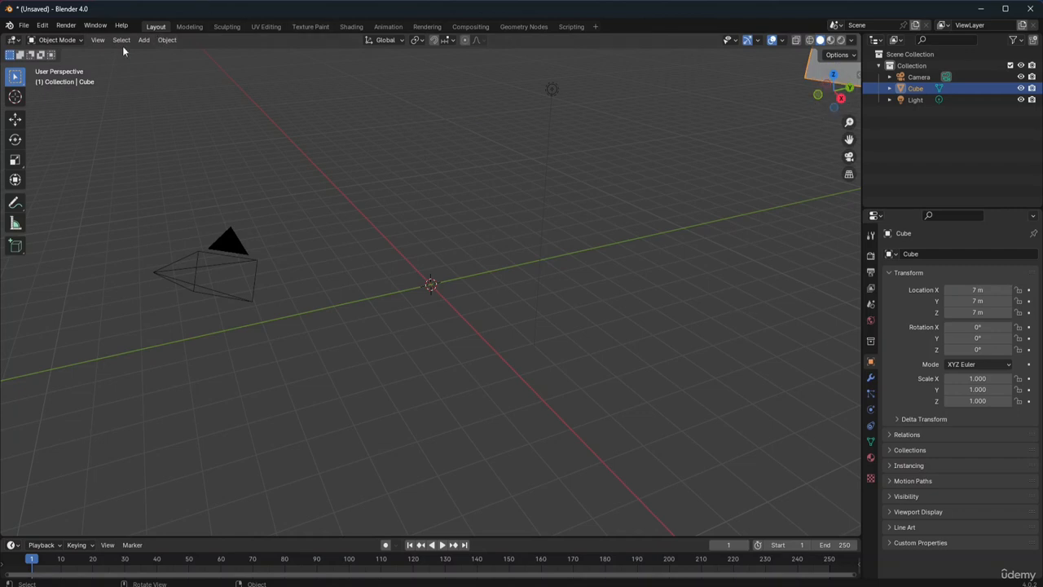
Frame all scene objects in the viewport
click(99, 40)
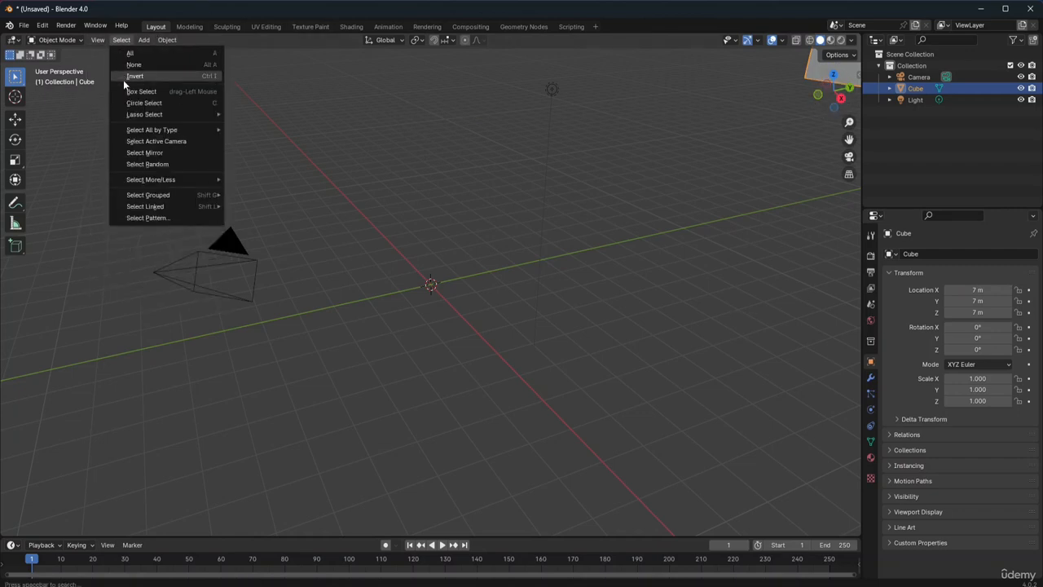
click(94, 40)
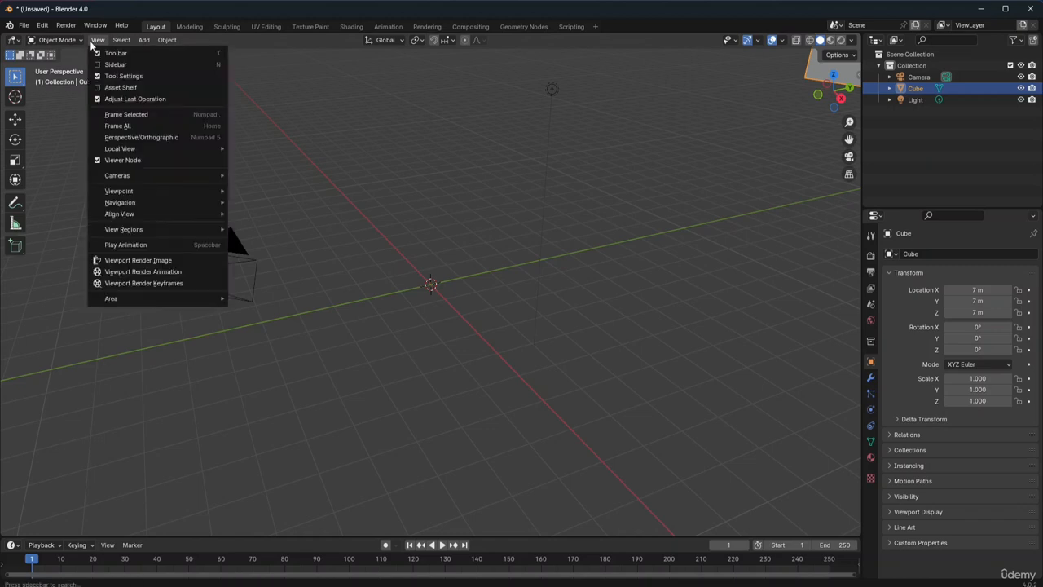
click(137, 124)
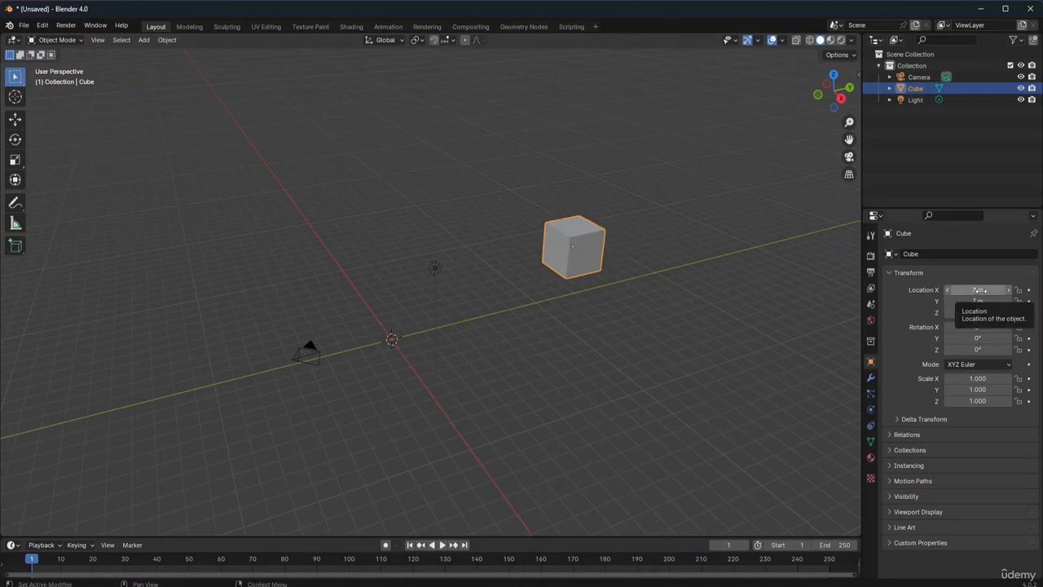
Slide the cube's X, Y and Z locations together up to 9.08 m and back down to 0.76 m
drag(974, 290, 1010, 312)
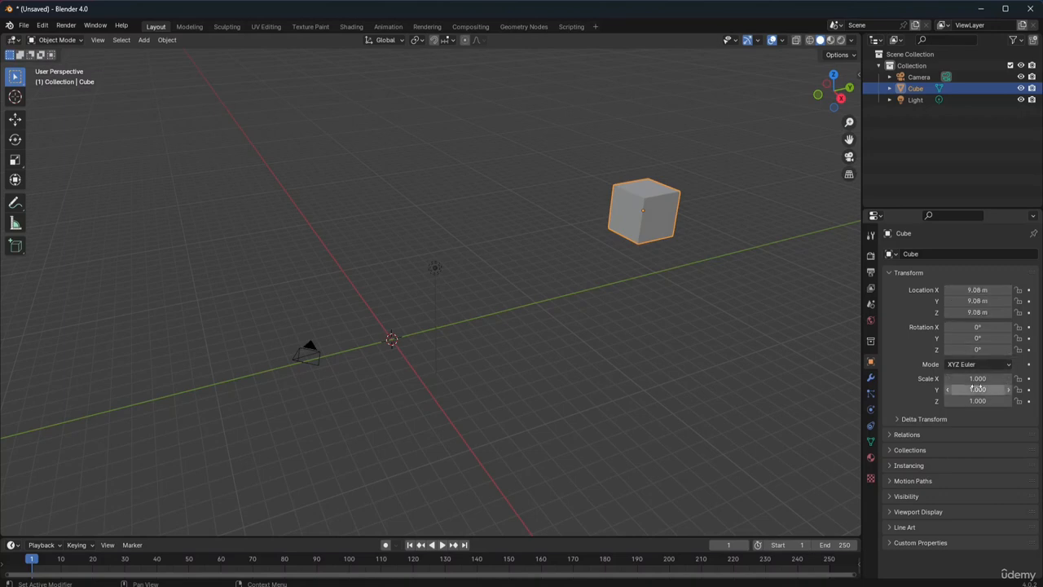
drag(978, 290, 875, 312)
scroll(552, 237, down, 2)
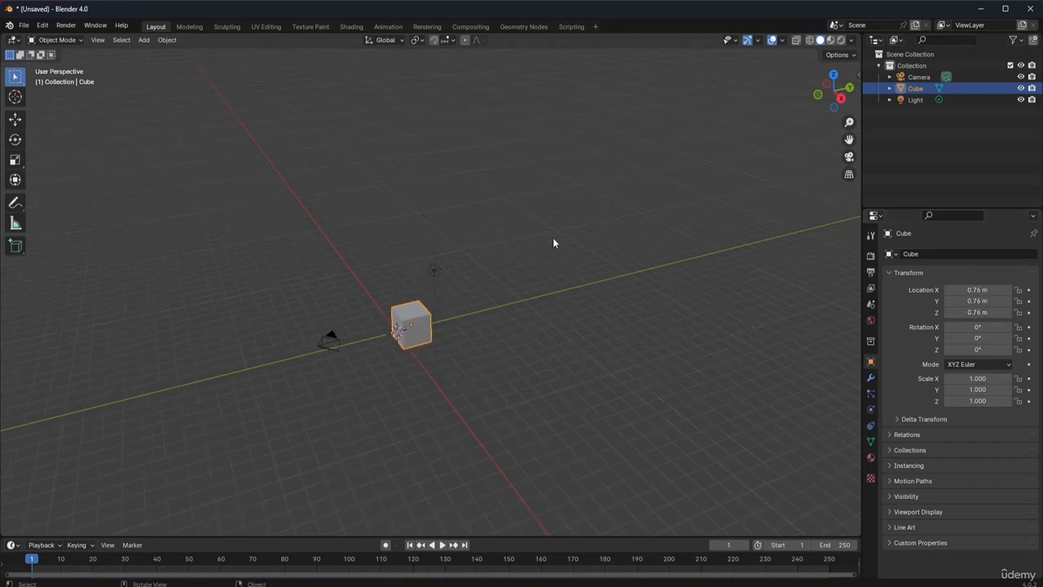
Set the cube's X location with the math expression 8-2
scroll(585, 226, up, 5)
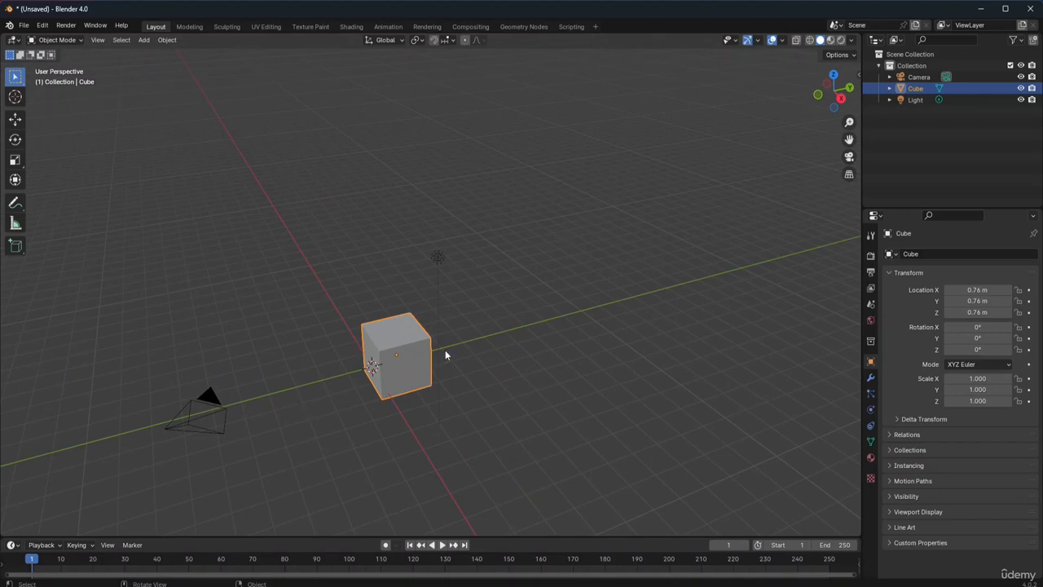
scroll(412, 356, up, 2)
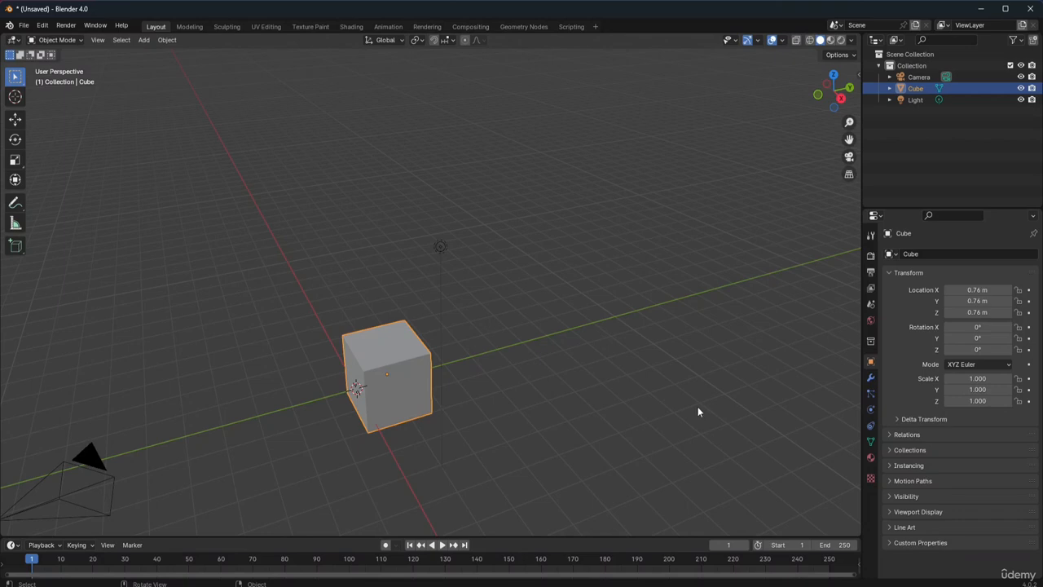
double_click(973, 290)
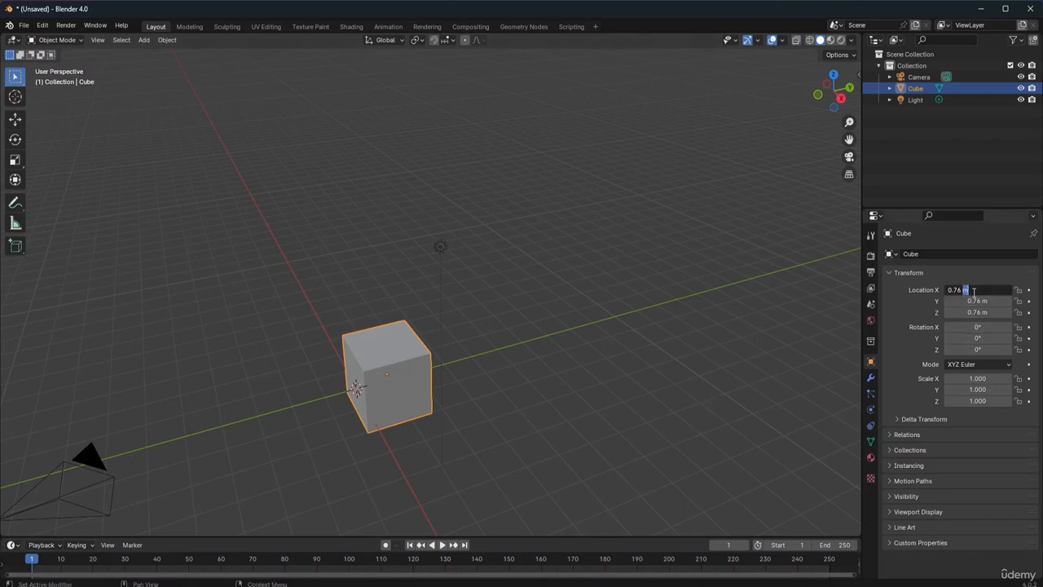
key(BackSpace)
text(8-2)
key(Return)
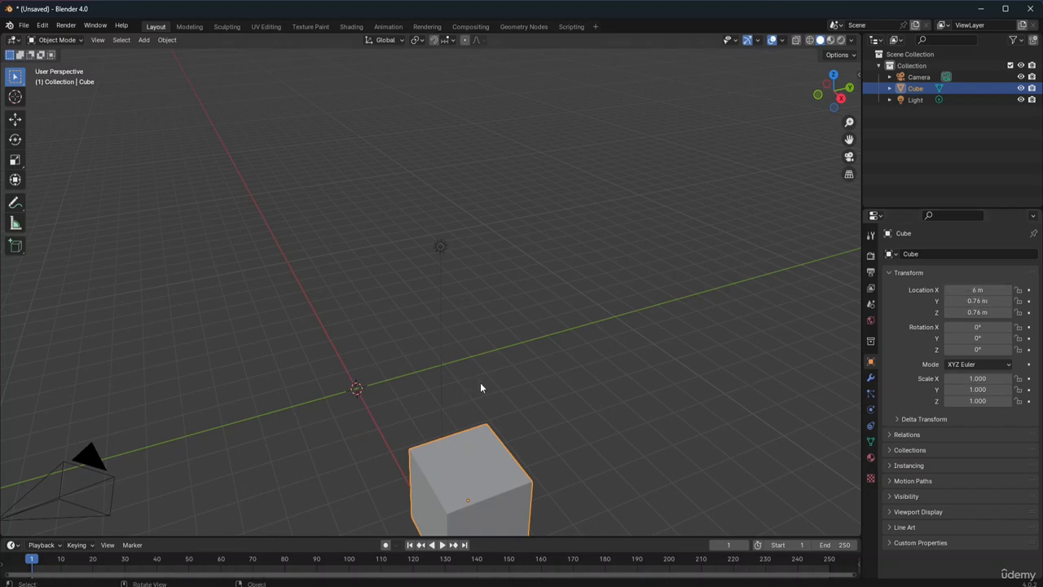
Slide the cube's Y location to about -0.28 m and its X location to about 1.09 m
scroll(523, 385, down, 5)
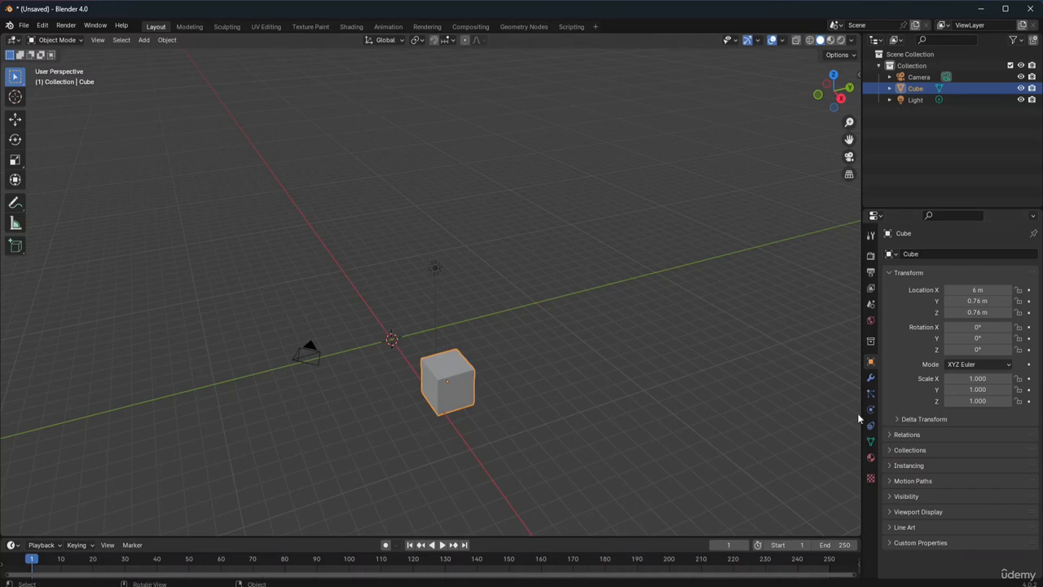
drag(989, 302, 953, 302)
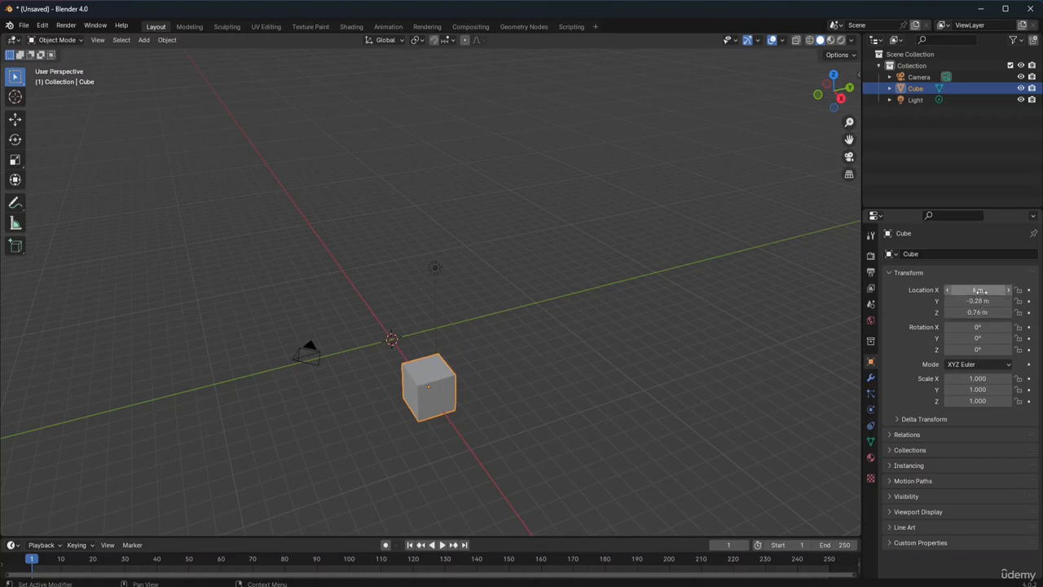
click(982, 291)
click(966, 294)
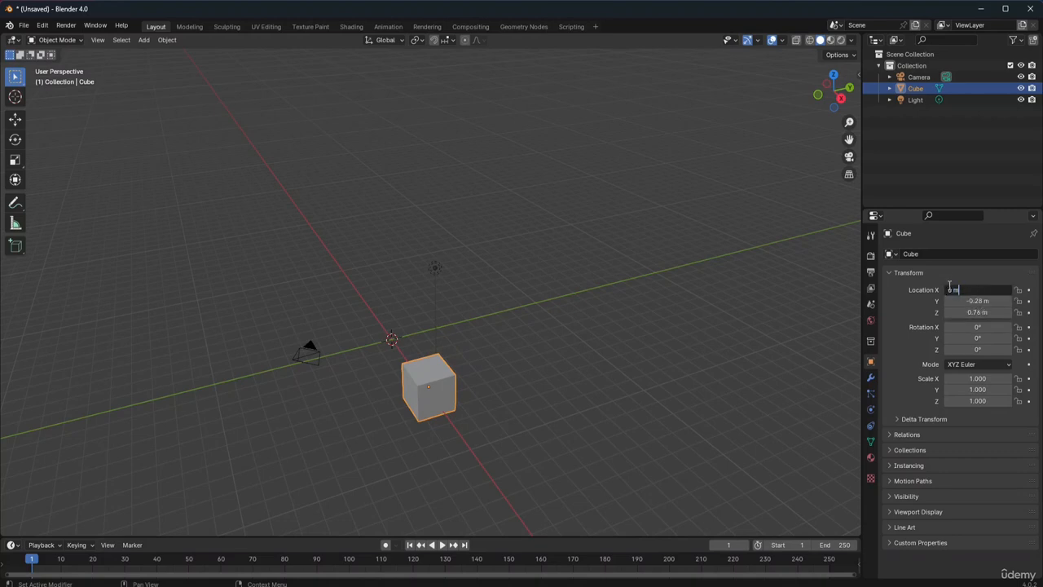
text(4.9)
key(Return)
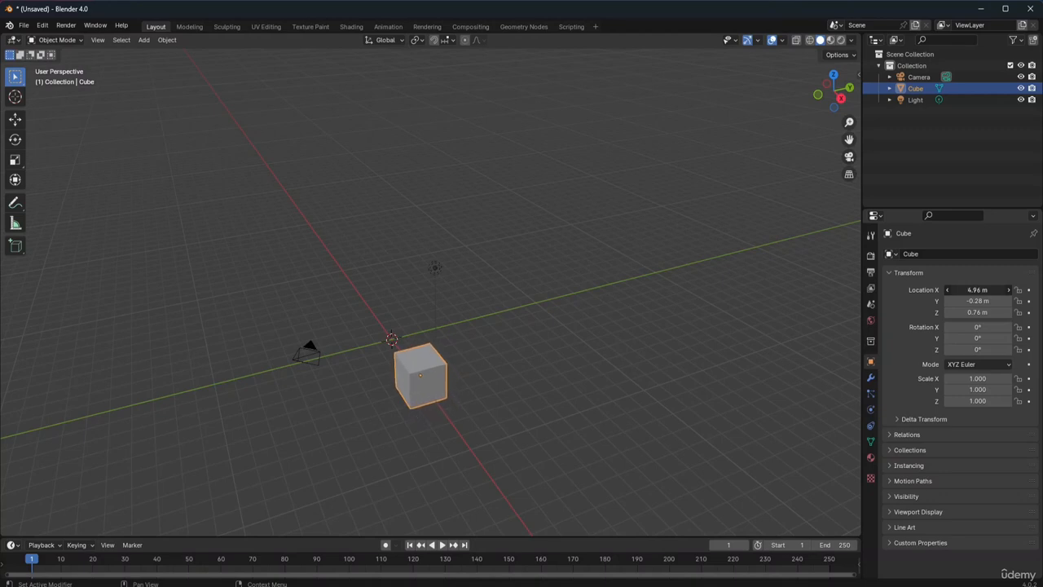
drag(978, 290, 896, 290)
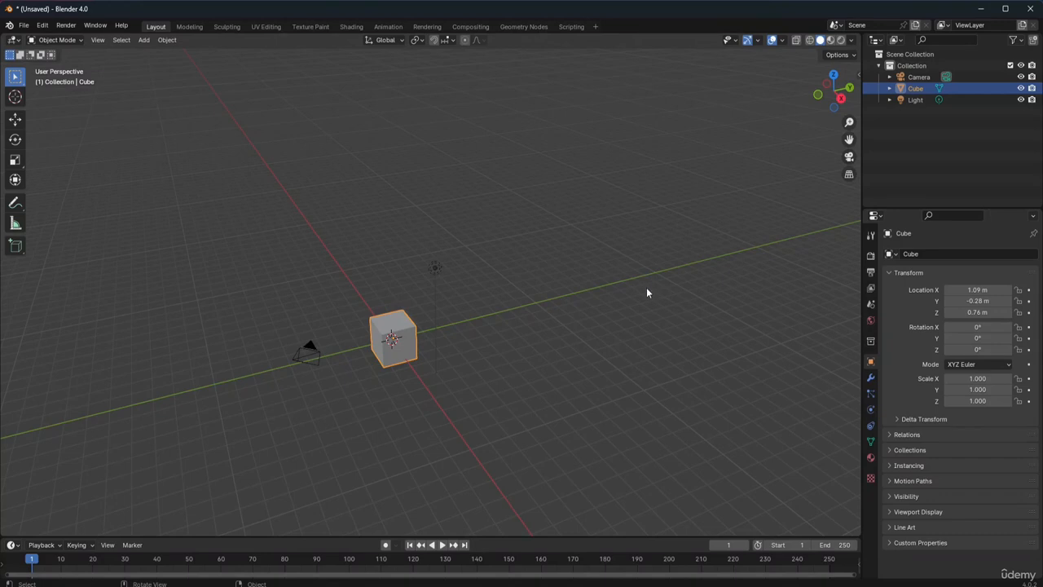
Start the animation playback and recentre the viewport on the cube
ctrl+scroll(647, 289, up, 5)
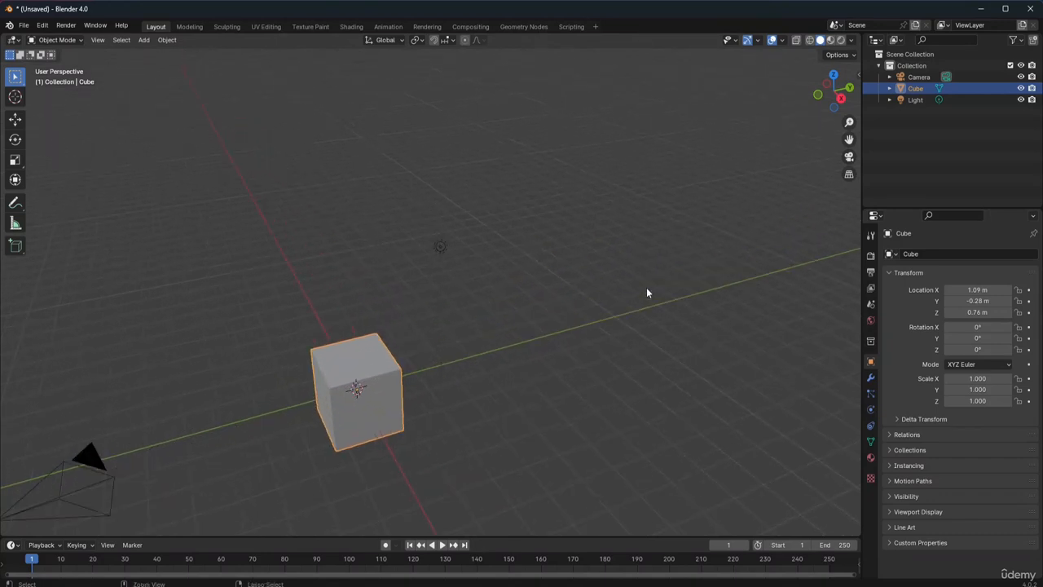
scroll(607, 257, down, 2)
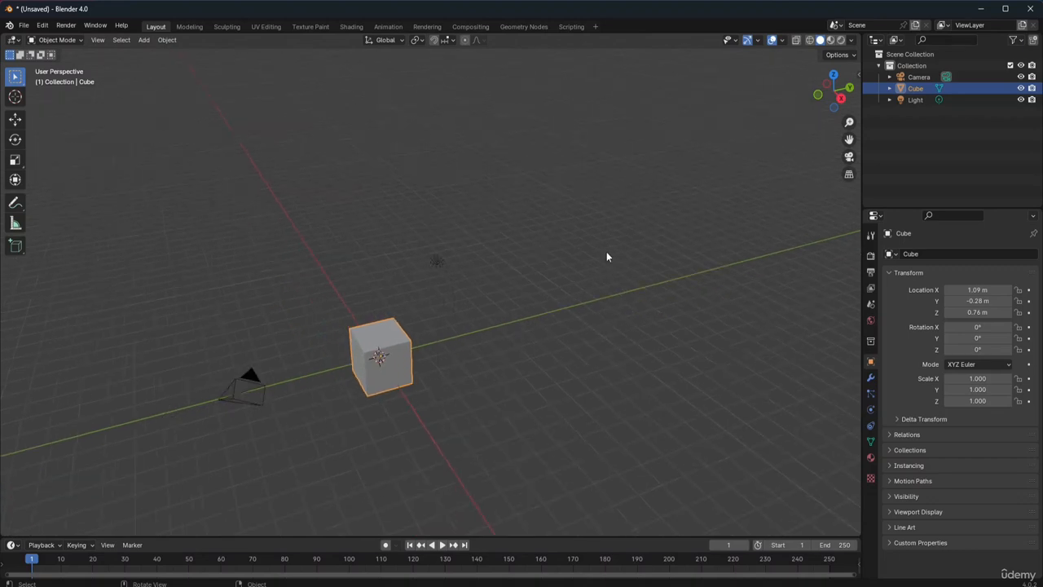
middle_drag(606, 257, 618, 248)
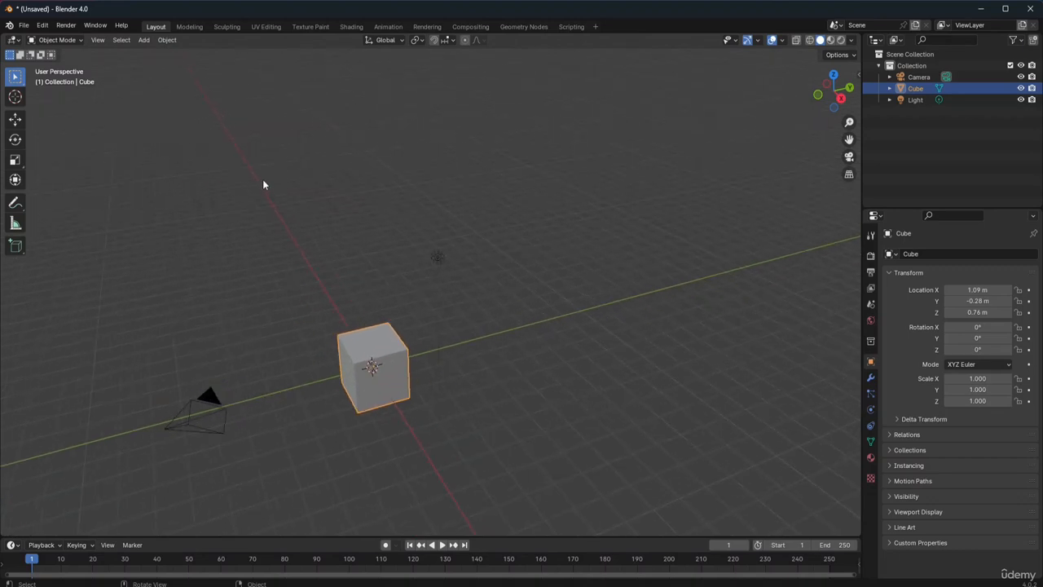
key(space)
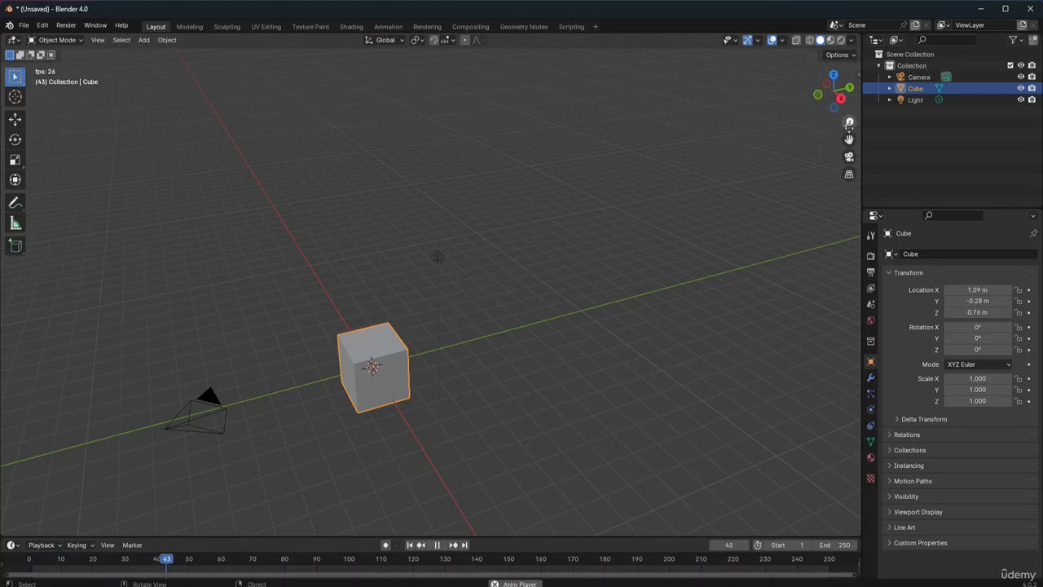
drag(849, 139, 827, 108)
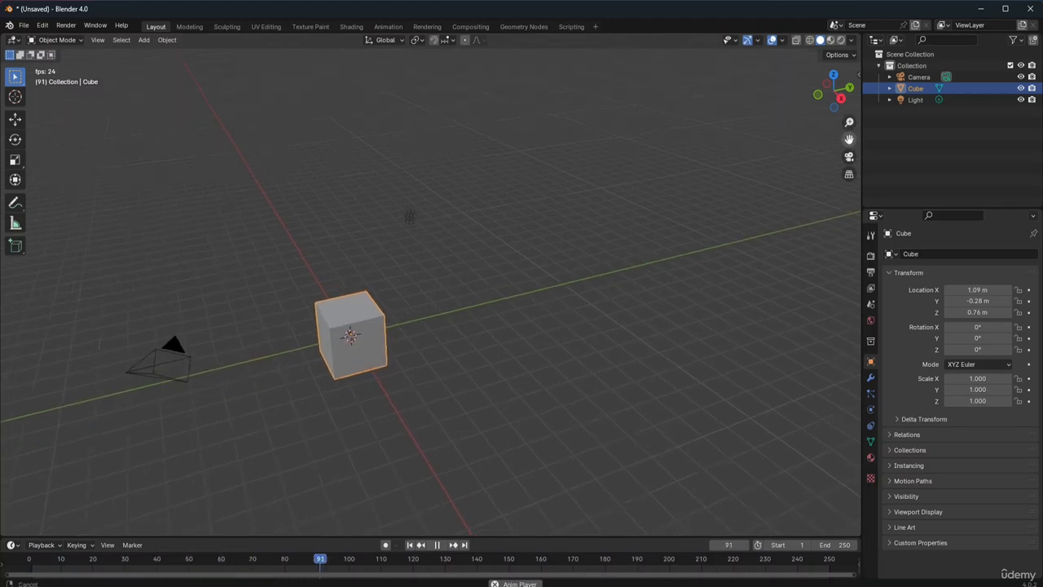
drag(409, 218, 506, 144)
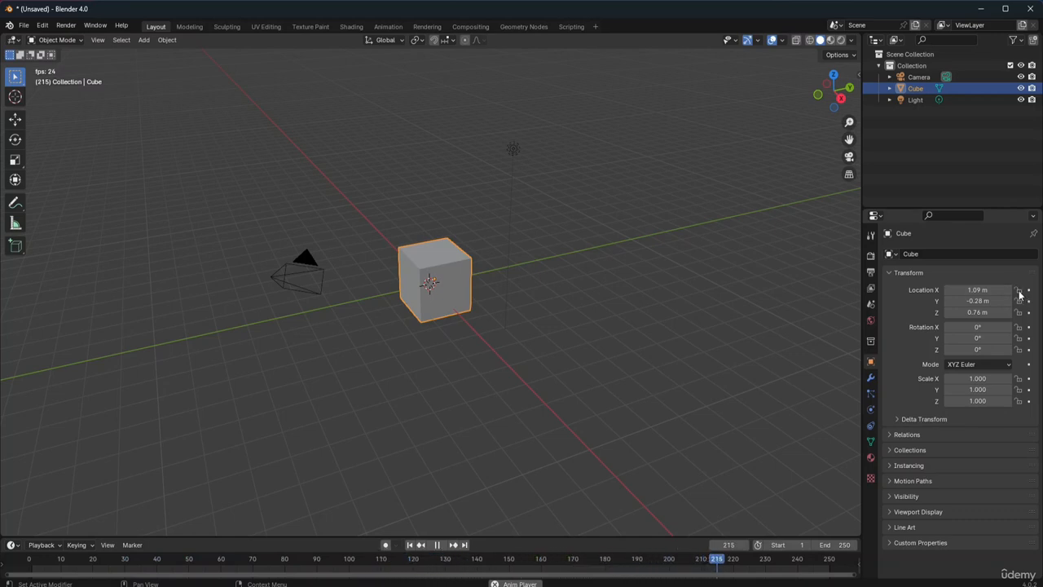
Lock the cube's X location and stop the animation playback
click(1017, 290)
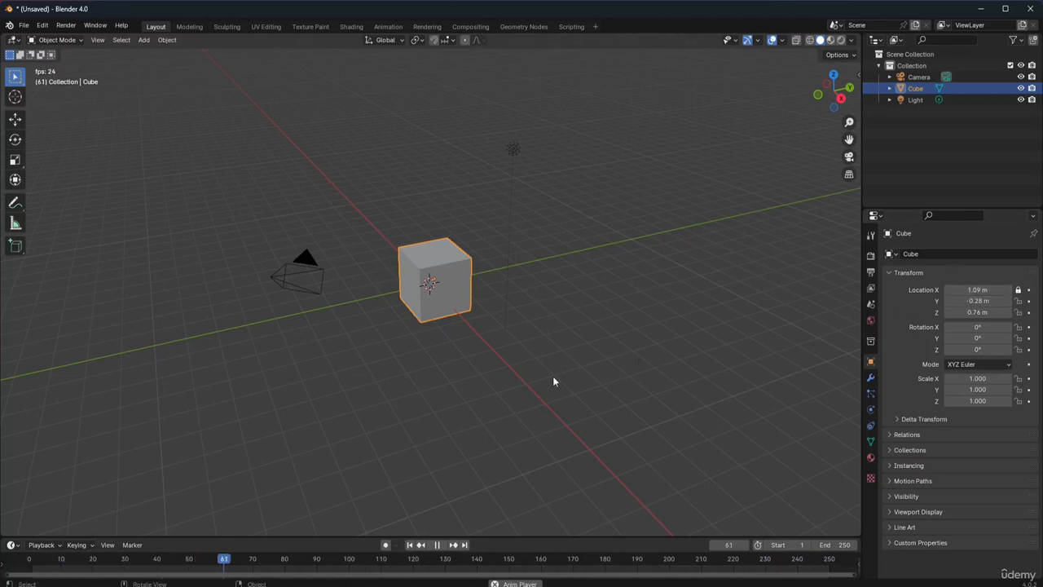
click(440, 545)
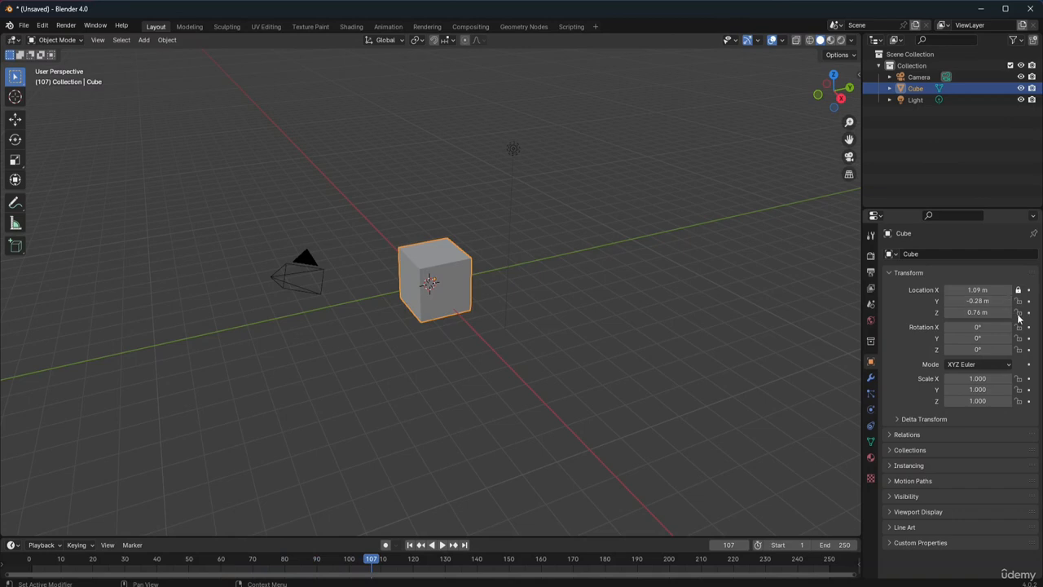
double_click(978, 289)
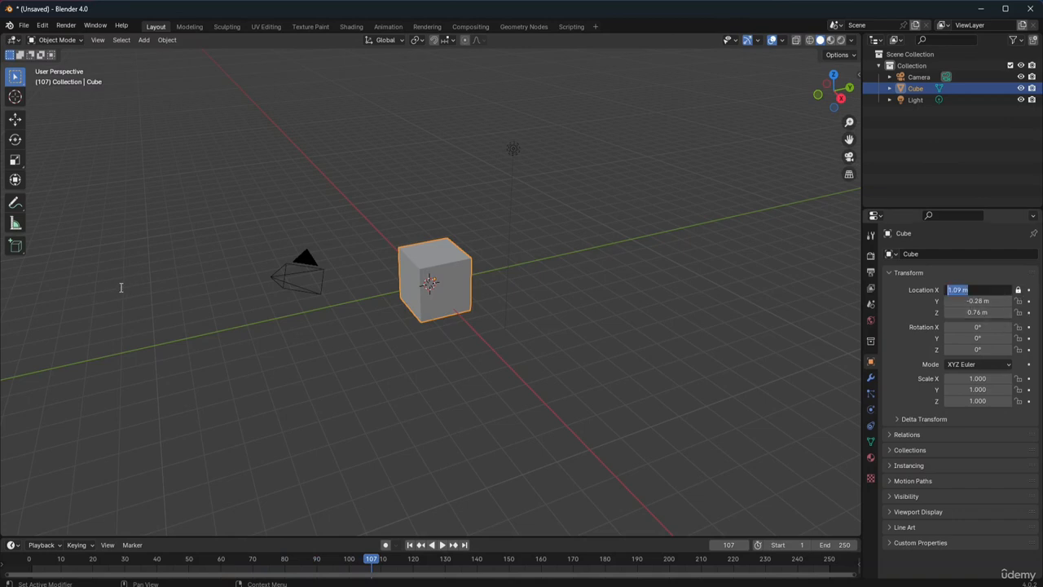
click(957, 290)
key(Return)
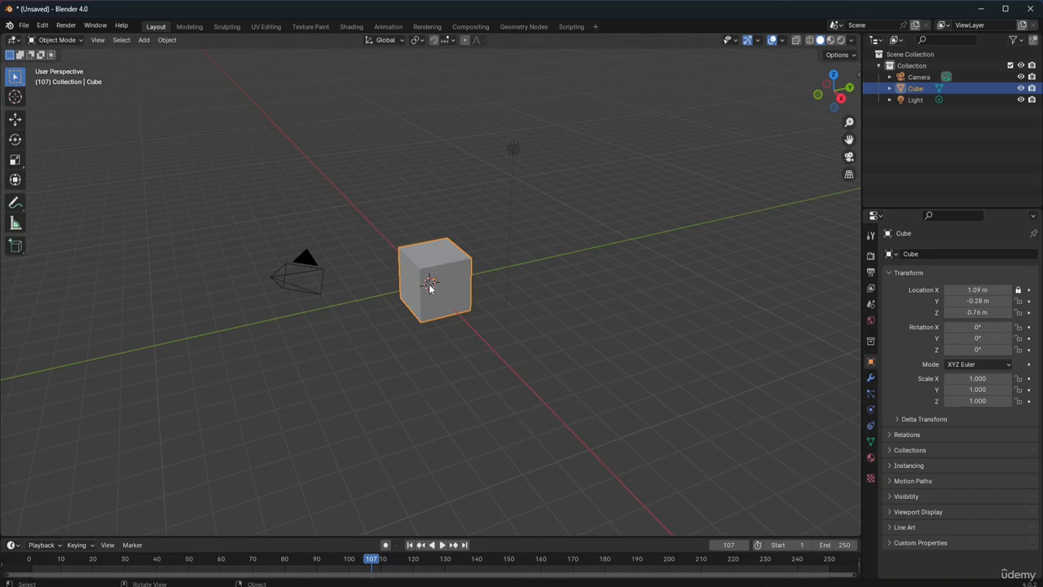
Change the unit of the cube's X location value so it is entered as 1.09 cm
ctrl+middle_drag(428, 284, 428, 283)
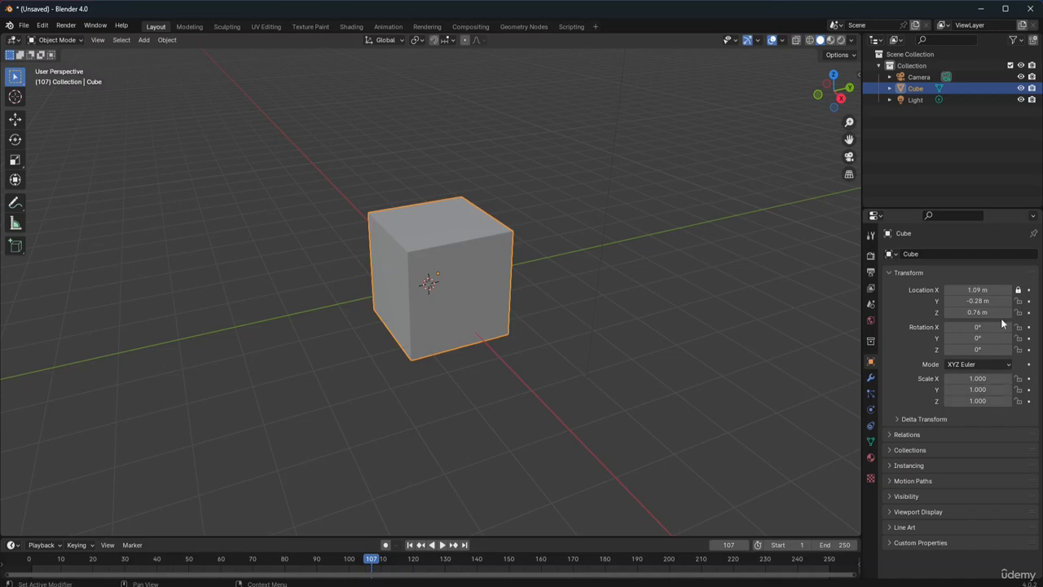
click(976, 290)
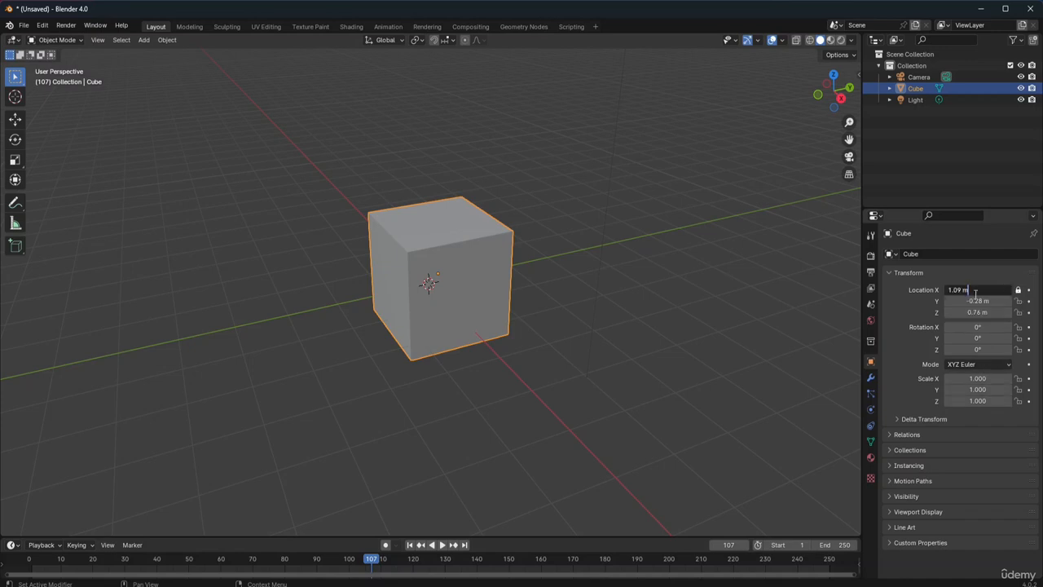
key(BackSpace)
text(cm)
key(Return)
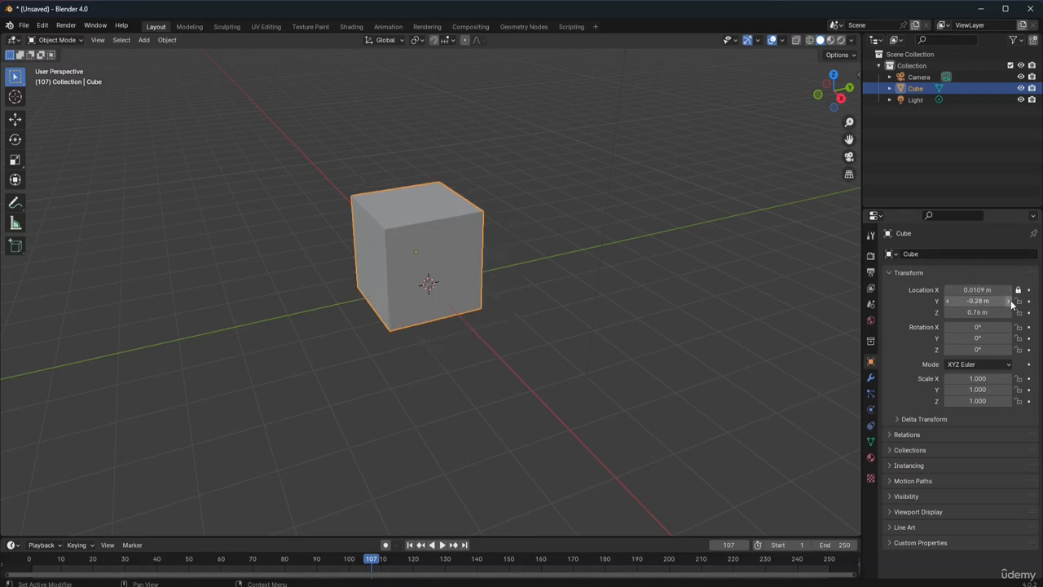
Set the cube's X location to 5 ft by entering the value with its imperial unit
double_click(996, 289)
key(BackSpace)
key(BackSpace)
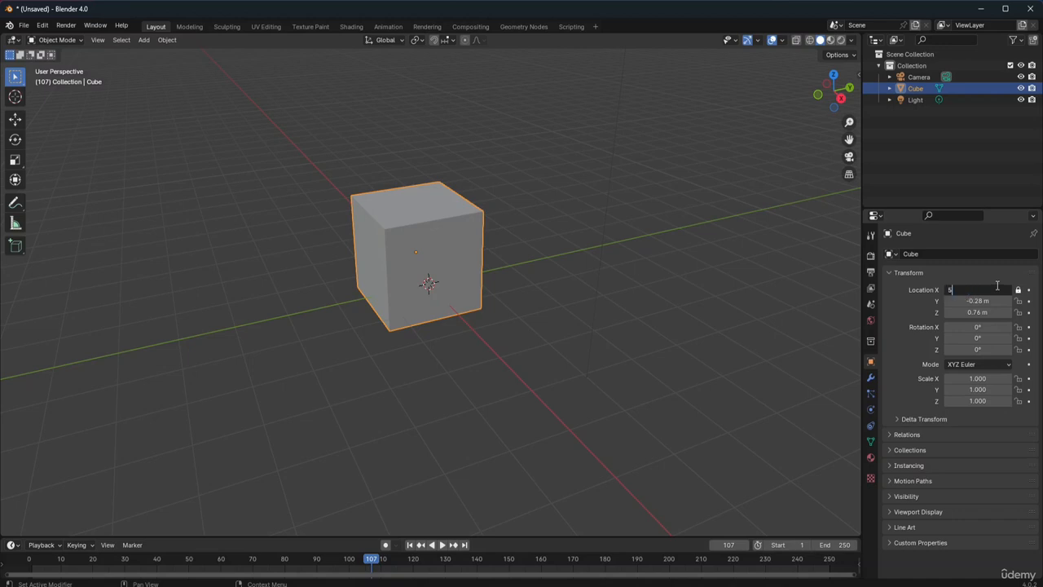
text(5ft)
key(Return)
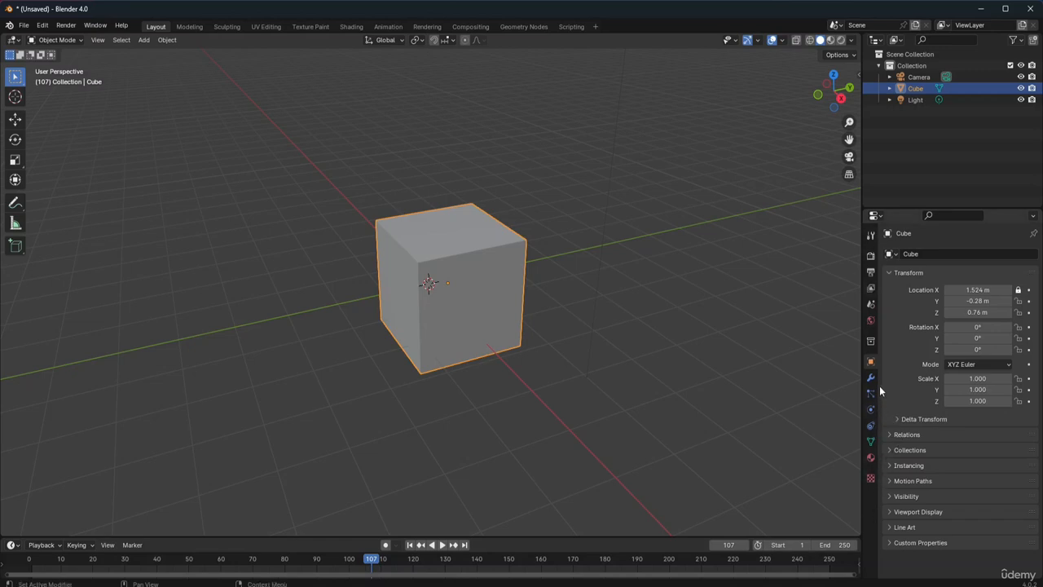
Examine the scene's unit settings, including the rotation and length unit options, and return to the cube's object properties
click(870, 305)
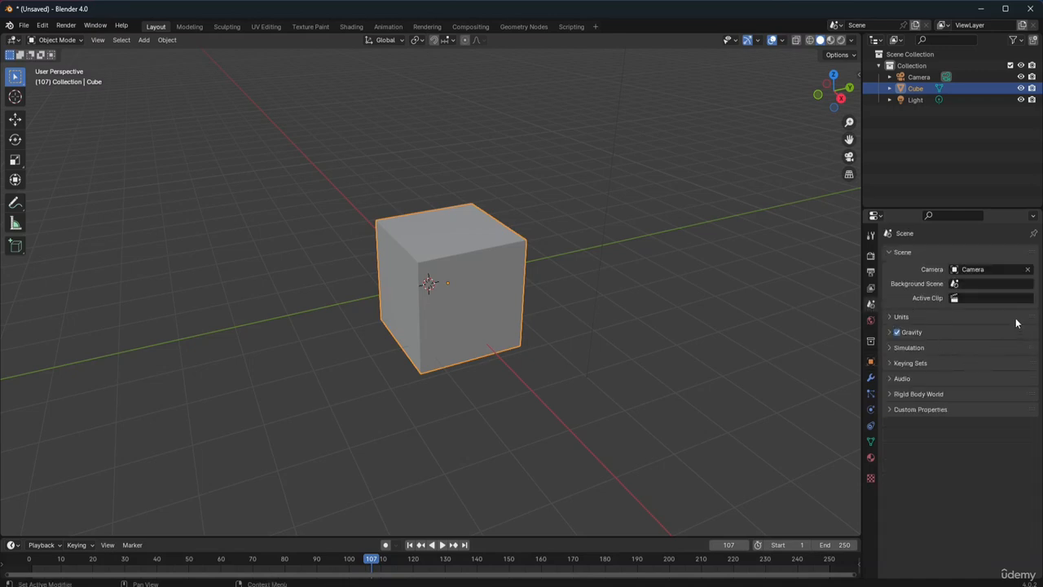
click(903, 316)
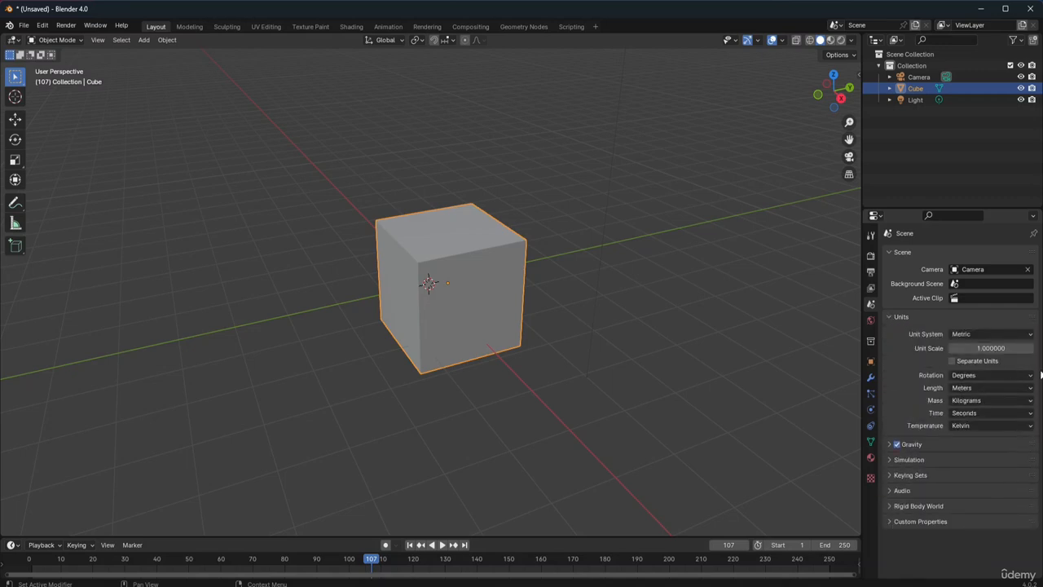
click(1025, 335)
click(986, 375)
click(972, 376)
click(971, 376)
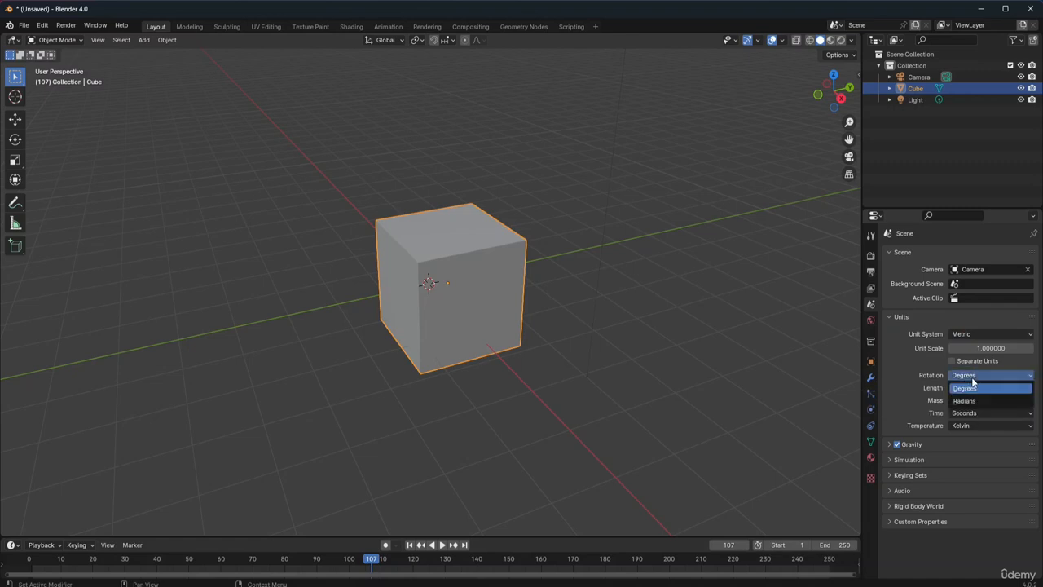
click(965, 389)
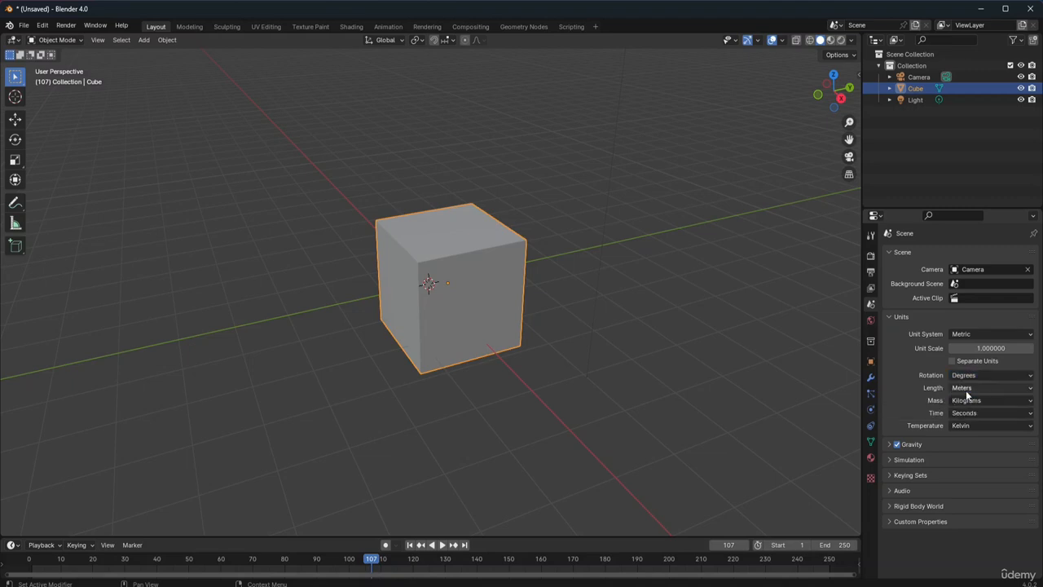
click(1015, 390)
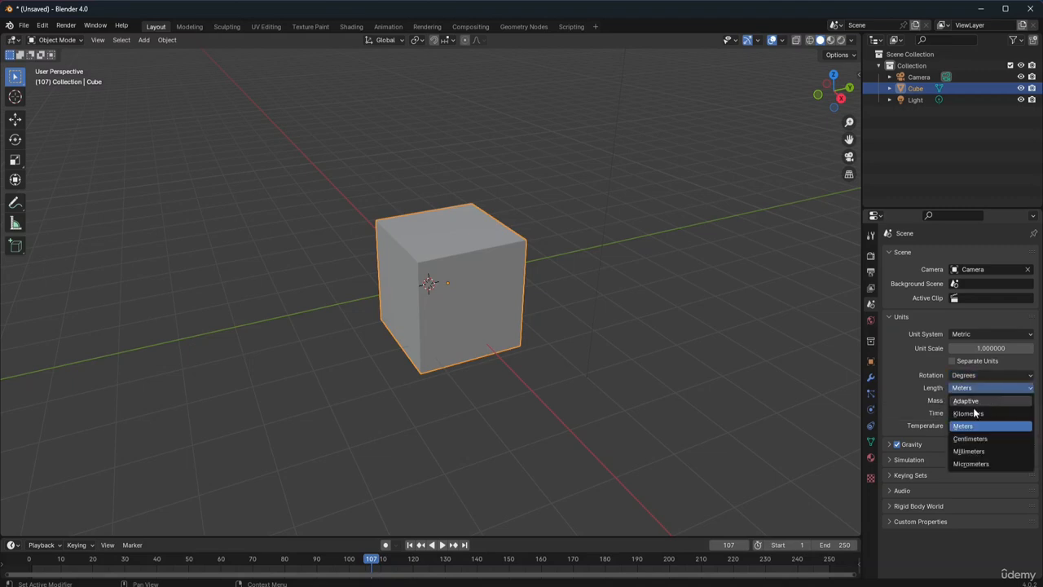
click(932, 449)
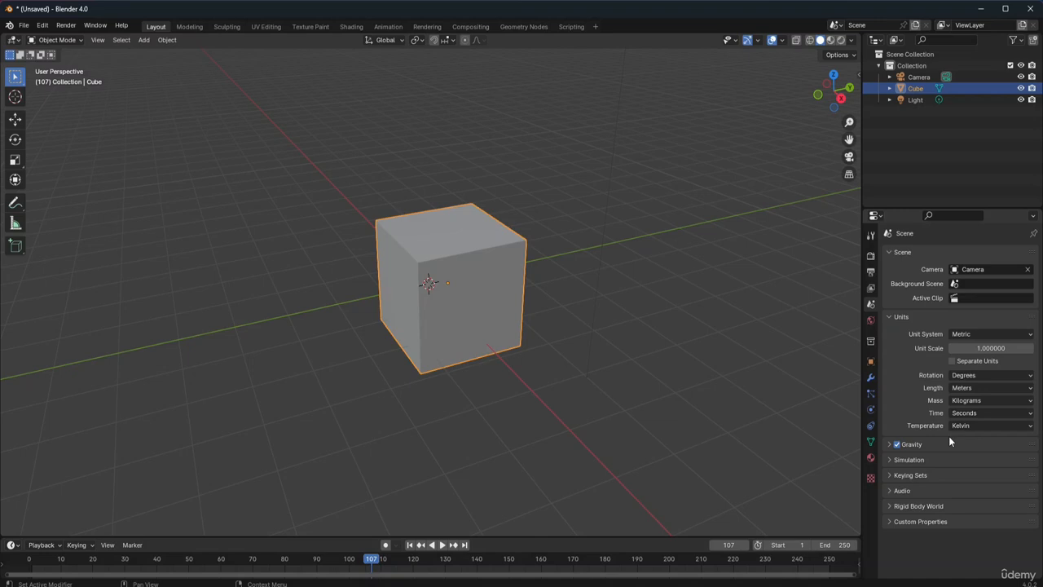
click(895, 318)
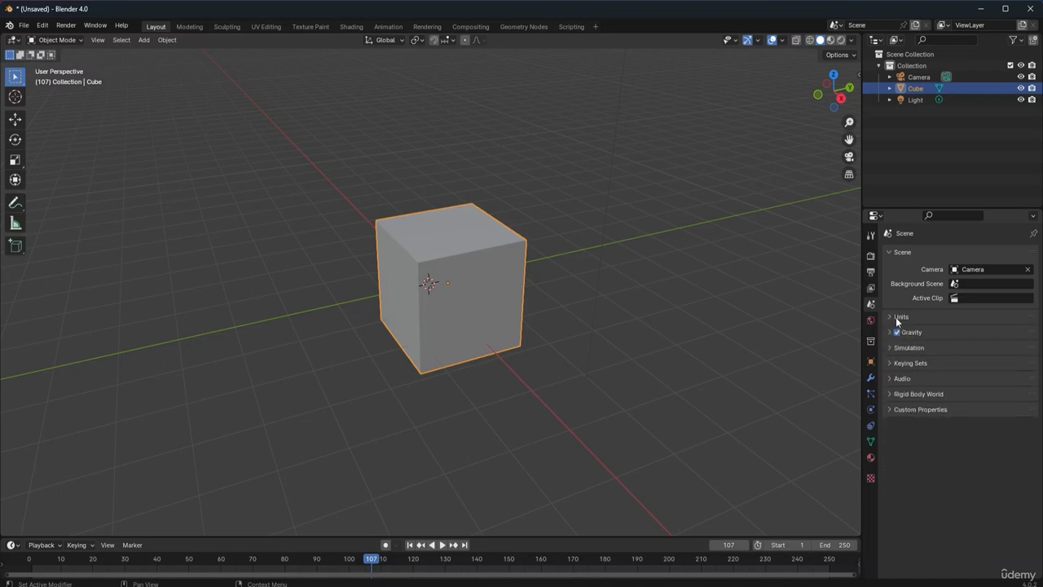
click(895, 317)
click(900, 315)
click(868, 366)
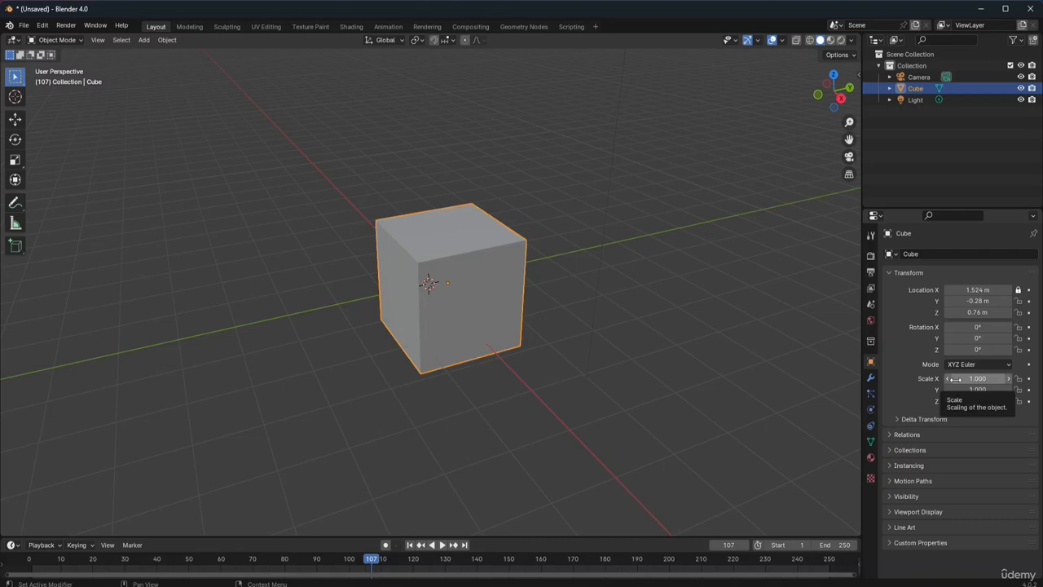
Invert the sign of the cube's X scale to -1.000
key(minus)
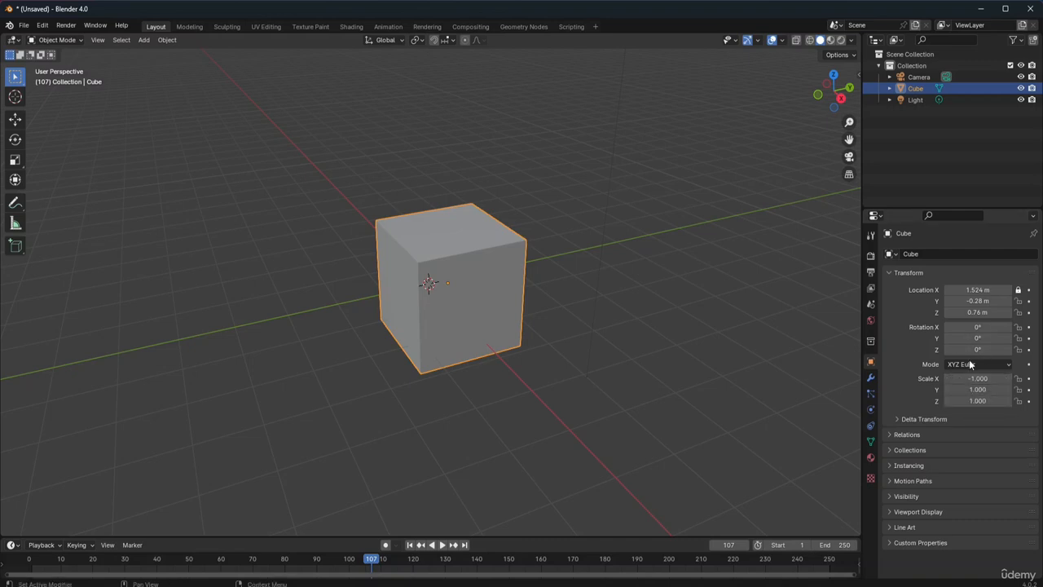
click(981, 327)
click(981, 327)
key(Return)
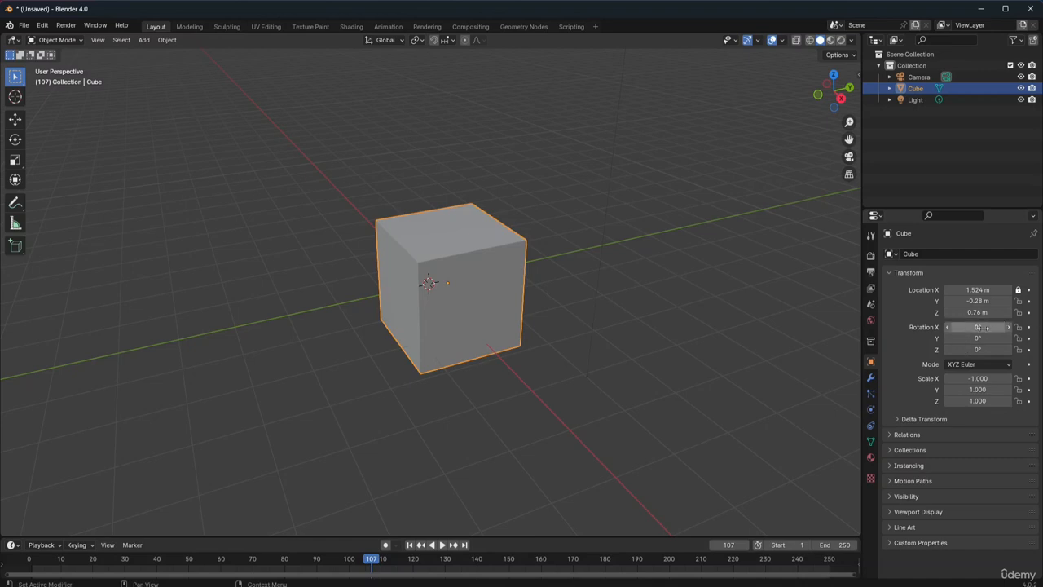
Slide the cube's rotation to about -307° on X, -92° on Y and -49° on Z
drag(981, 327, 860, 327)
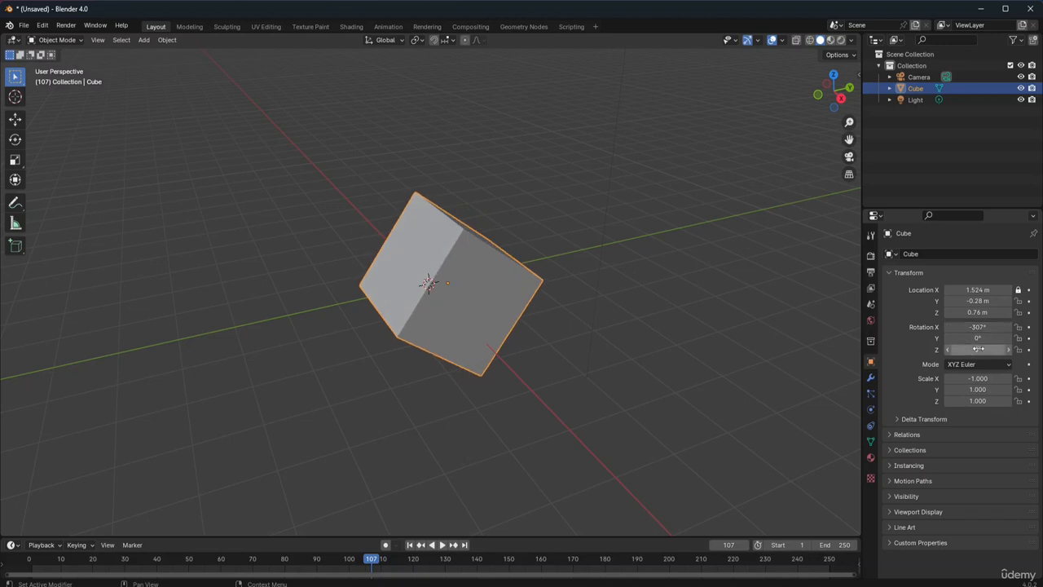
drag(978, 338, 908, 338)
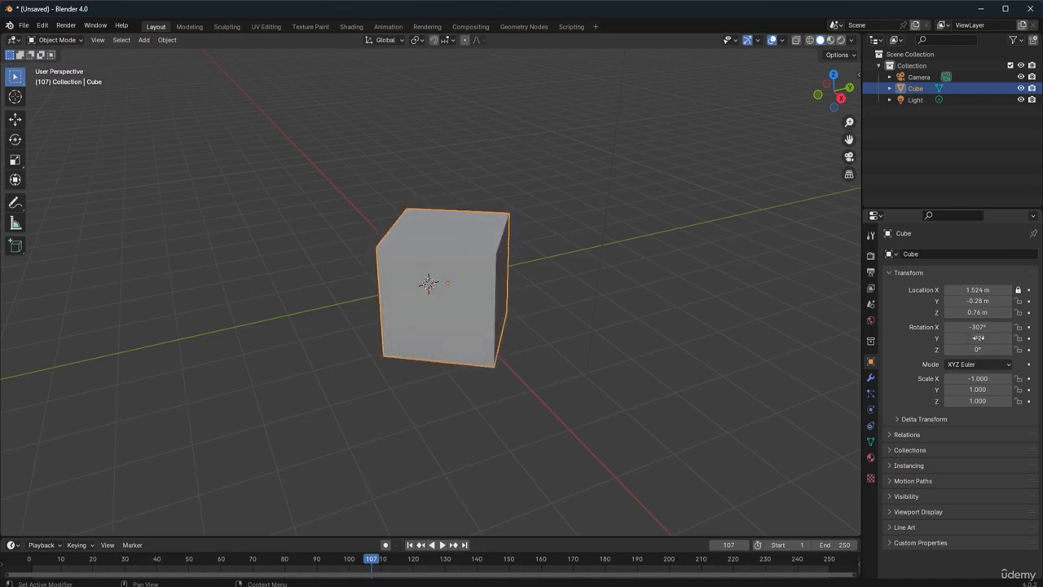
drag(978, 349, 940, 349)
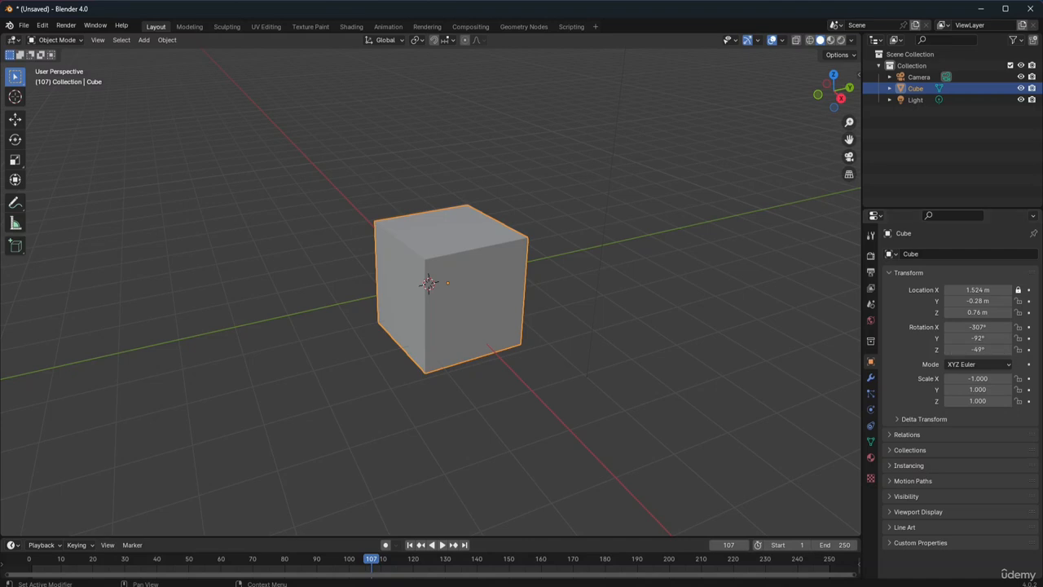
Set the cube's X, Y and Z rotations together to 5°
click(982, 327)
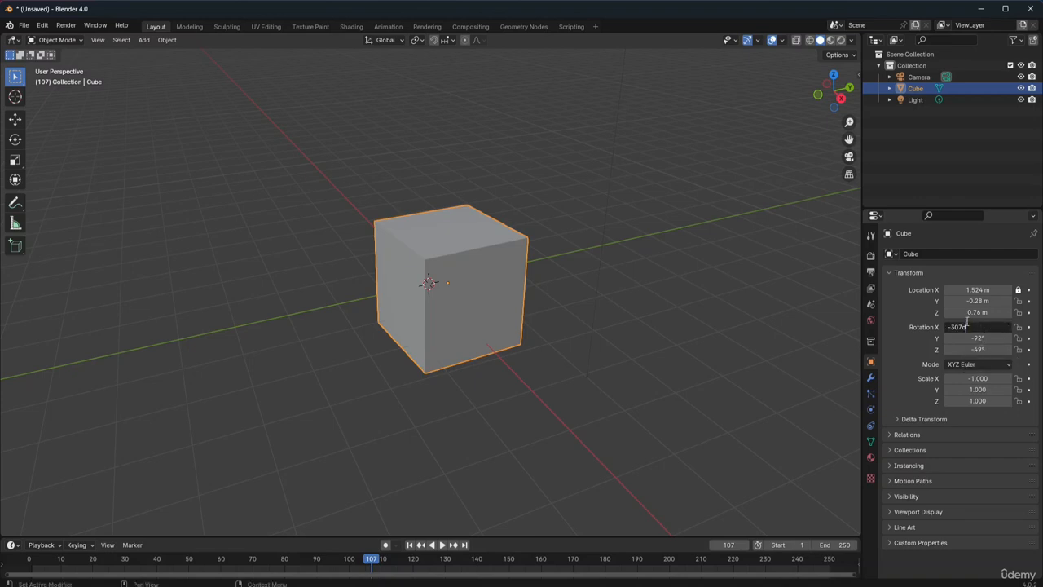
key(Return)
drag(957, 327, 960, 350)
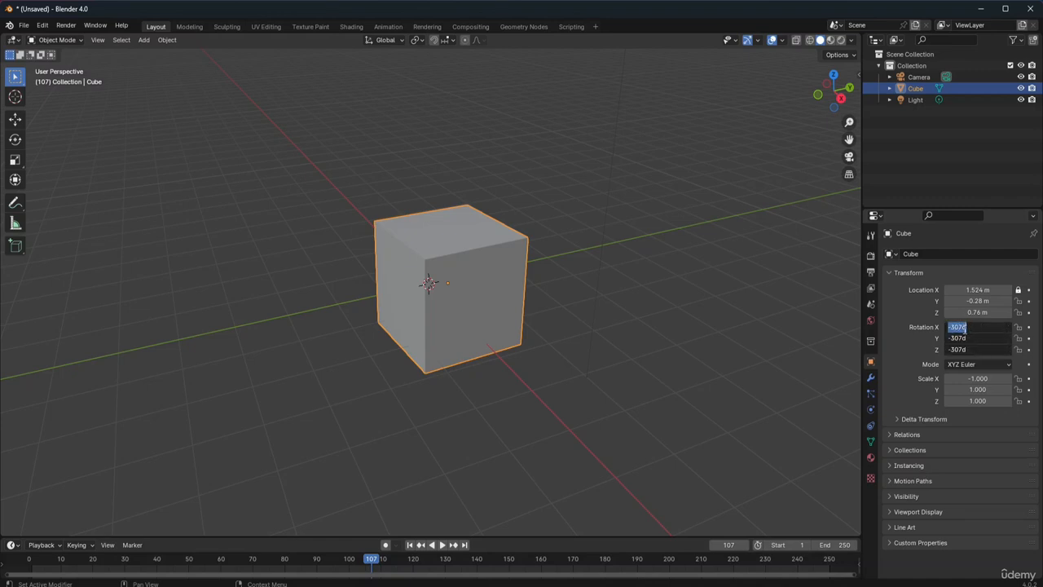
text(5)
key(Return)
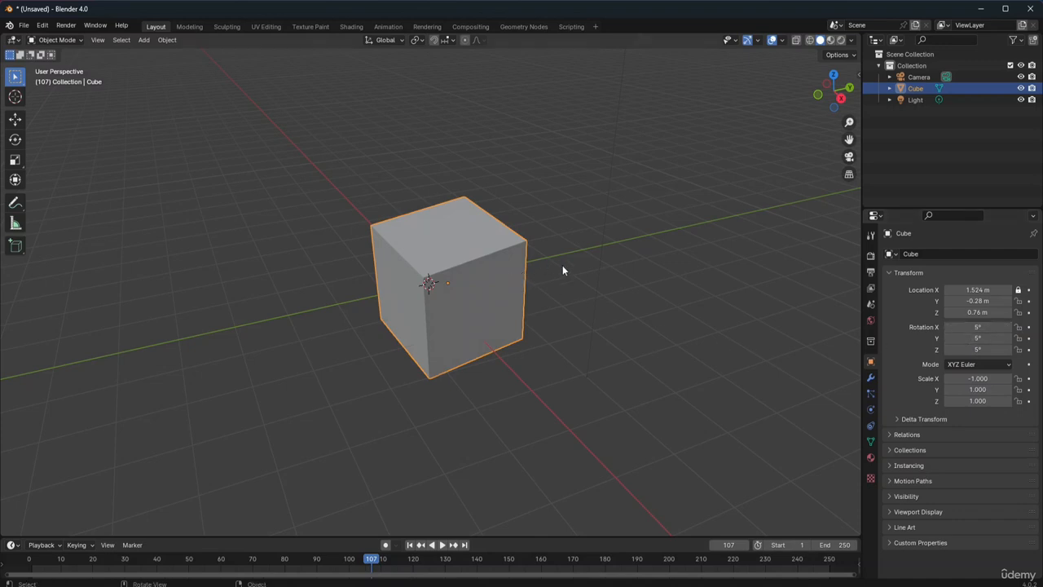
Slide the cube's rotation to about 1° on X, 2° on Y and -4° on Z, and its X location to about 1.704 m
mouse_move(985, 328)
mouse_down()
mouse_move(1019, 328)
mouse_move(982, 327)
mouse_up()
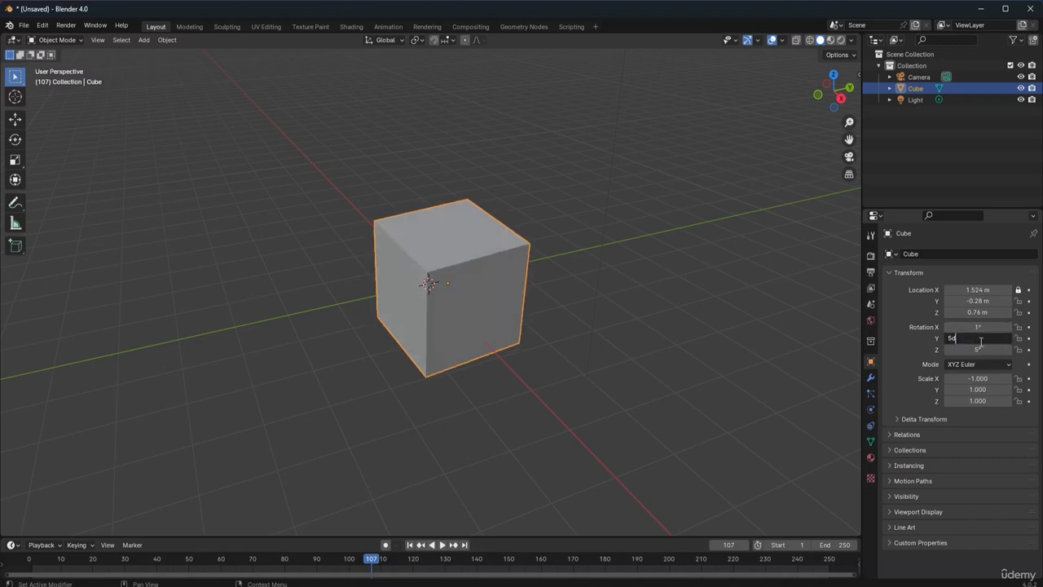
mouse_move(976, 338)
mouse_down()
mouse_move(998, 338)
mouse_move(959, 349)
mouse_move(981, 350)
mouse_up()
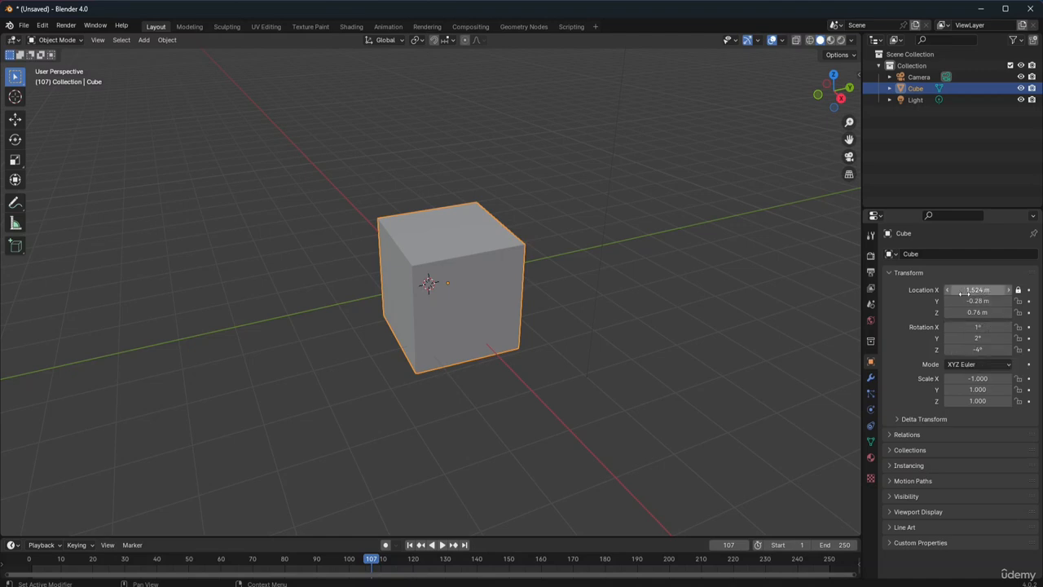
drag(964, 290, 991, 290)
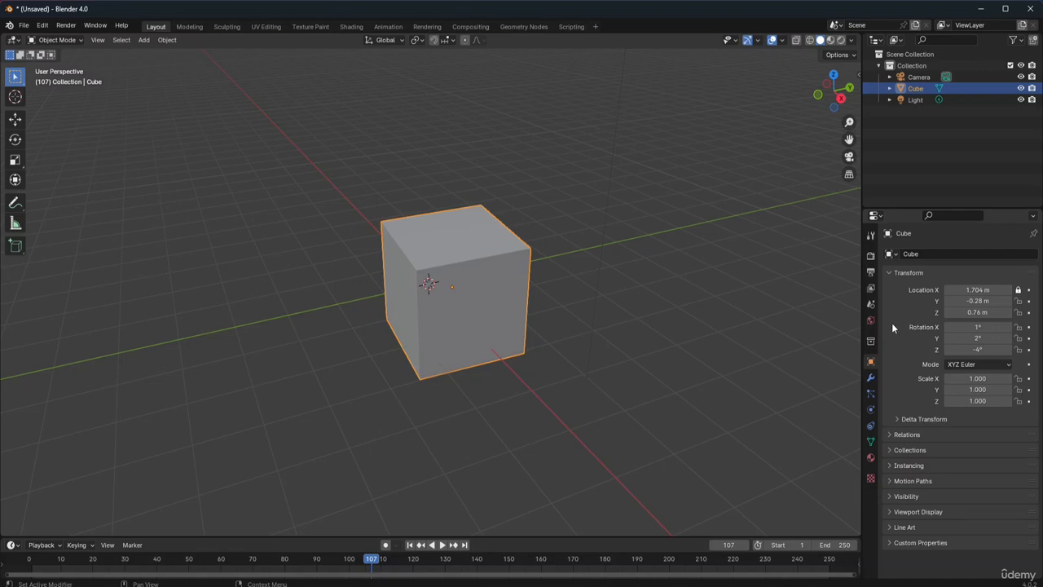
Deselect the cube and slide its scale to about 4.470 on X, 0.330 on Y and 2.150 on Z
click(625, 372)
scroll(623, 374, down, 3)
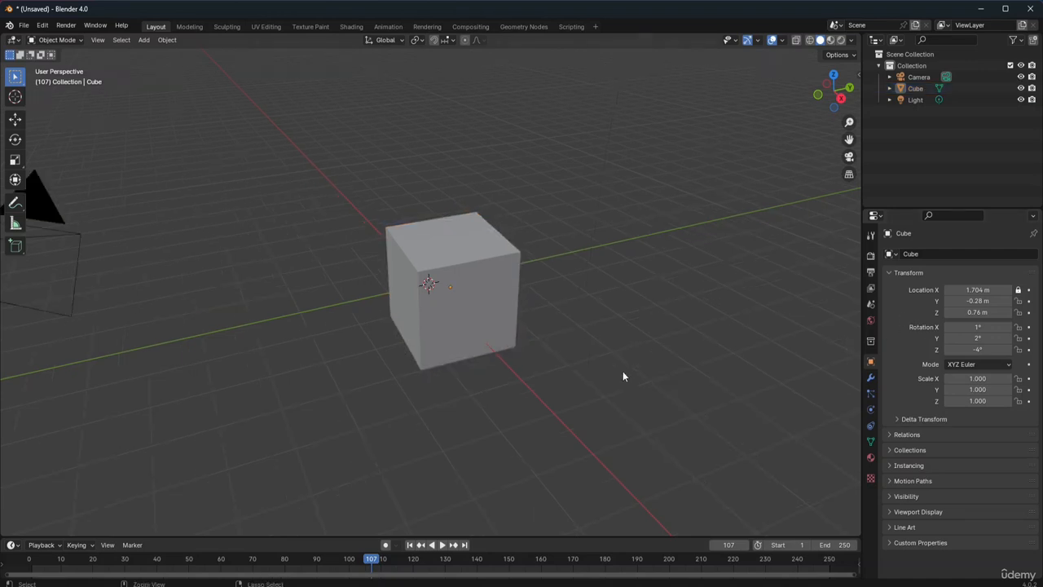
scroll(622, 375, down, 1)
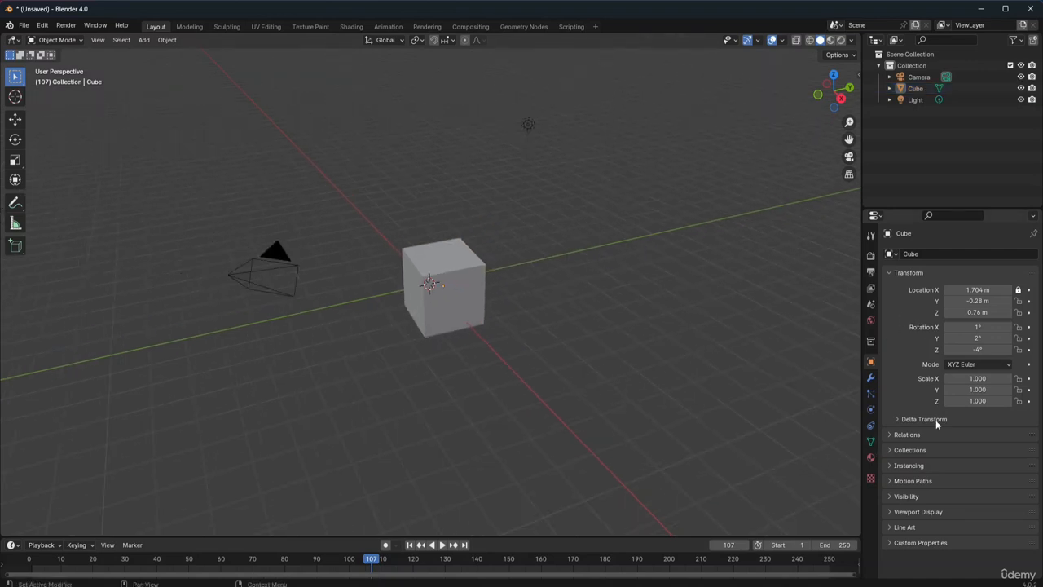
drag(990, 380, 930, 390)
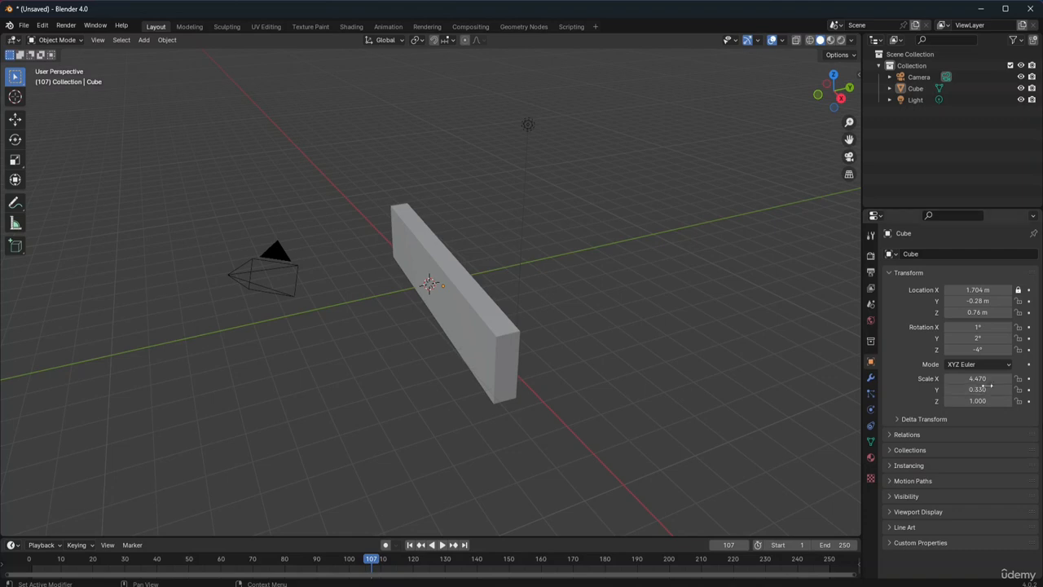
click(988, 401)
text(1.0)
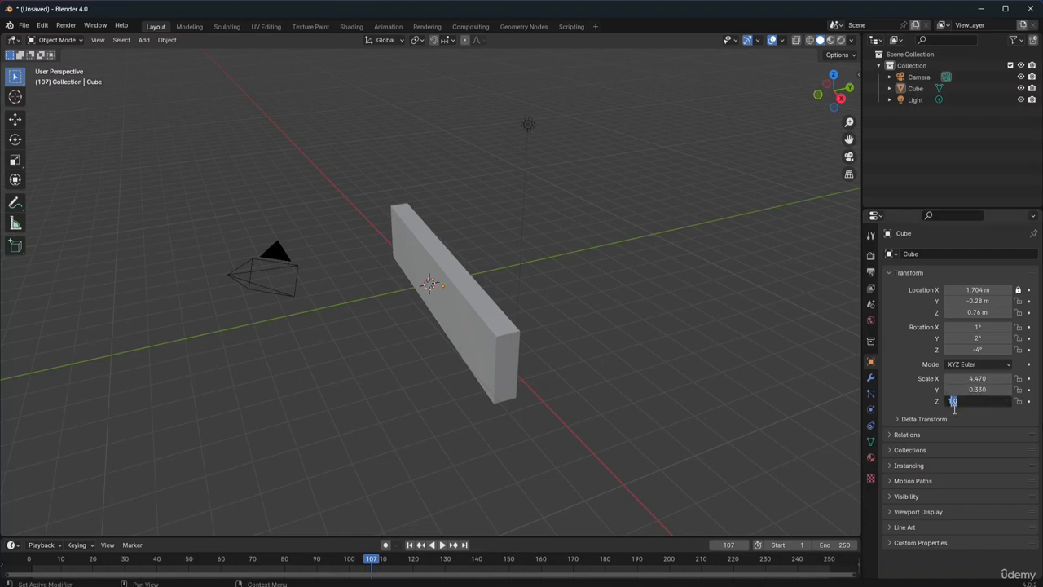
key(Return)
drag(974, 401, 1041, 401)
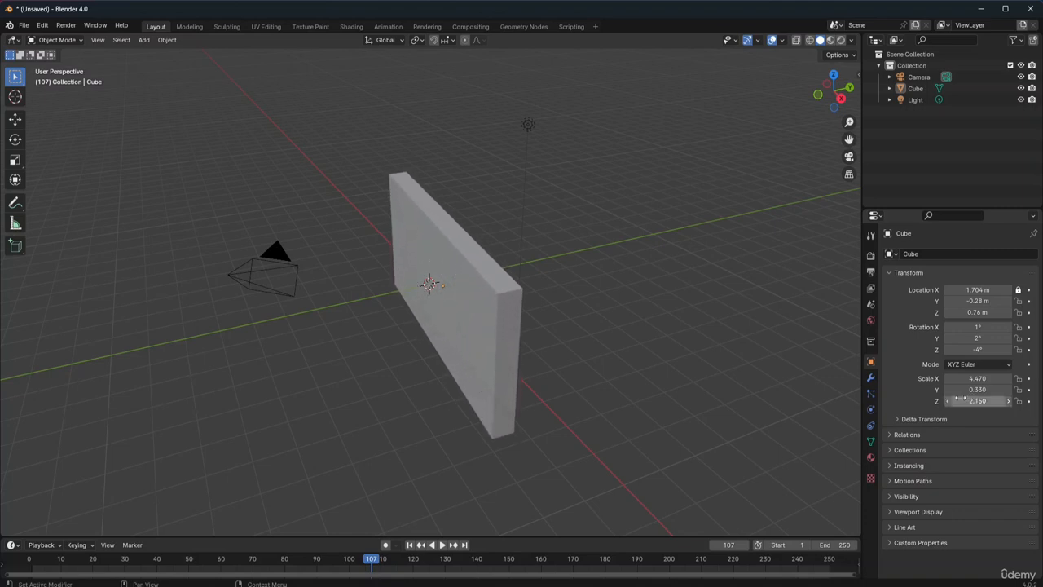
Slide the X location of the stretched cube to about 0.564 m
double_click(983, 290)
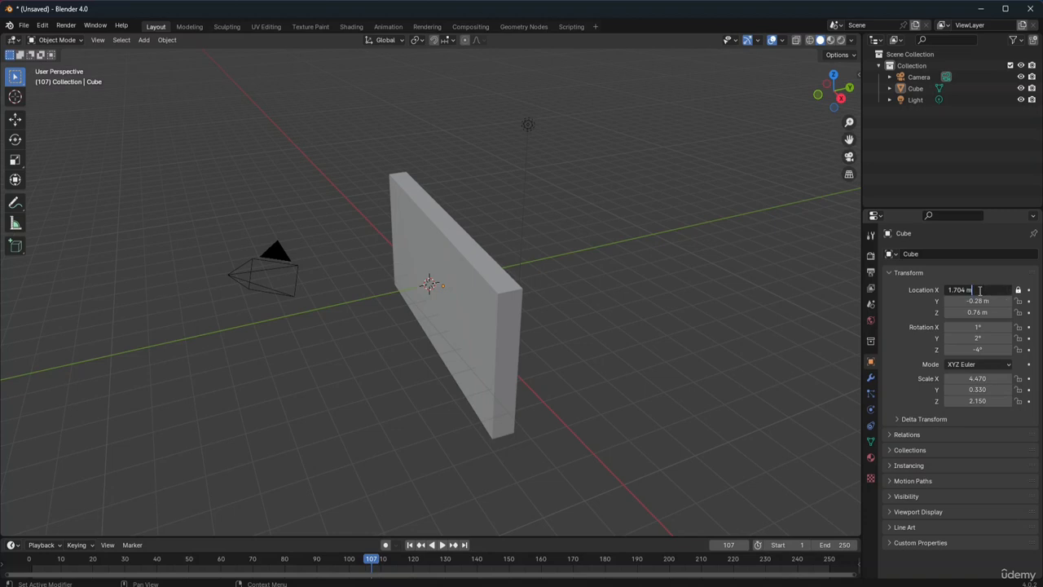
drag(978, 291, 921, 289)
click(968, 269)
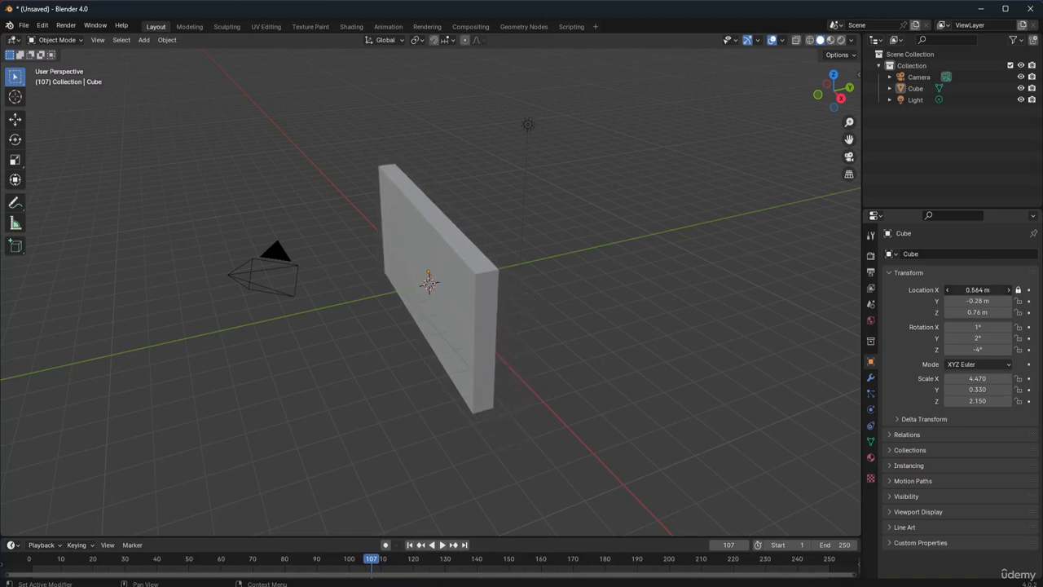
Slide the upright slab's Y location to about 0.31 m and its Y rotation to about 95°
click(982, 301)
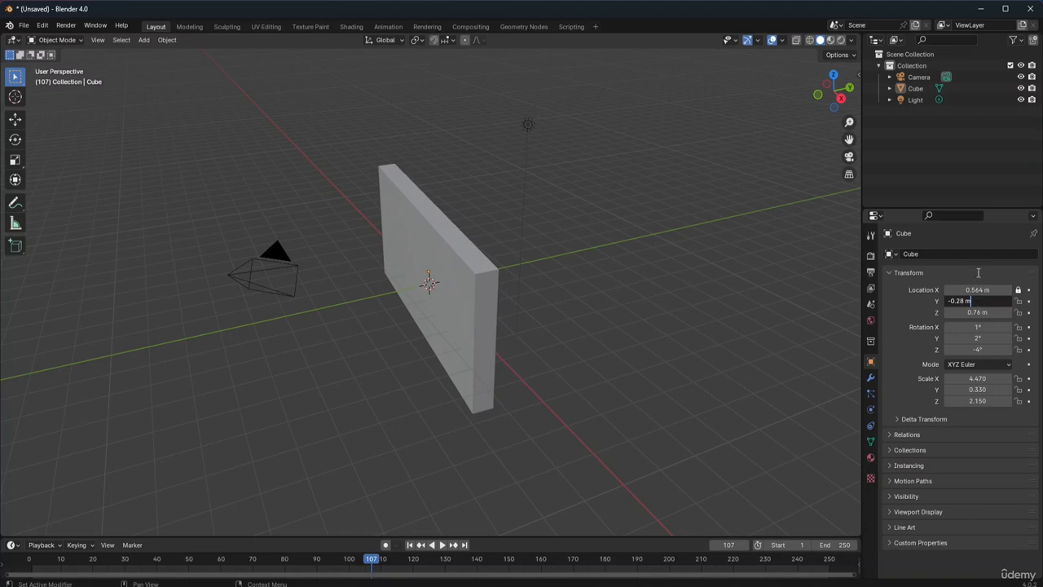
click(979, 272)
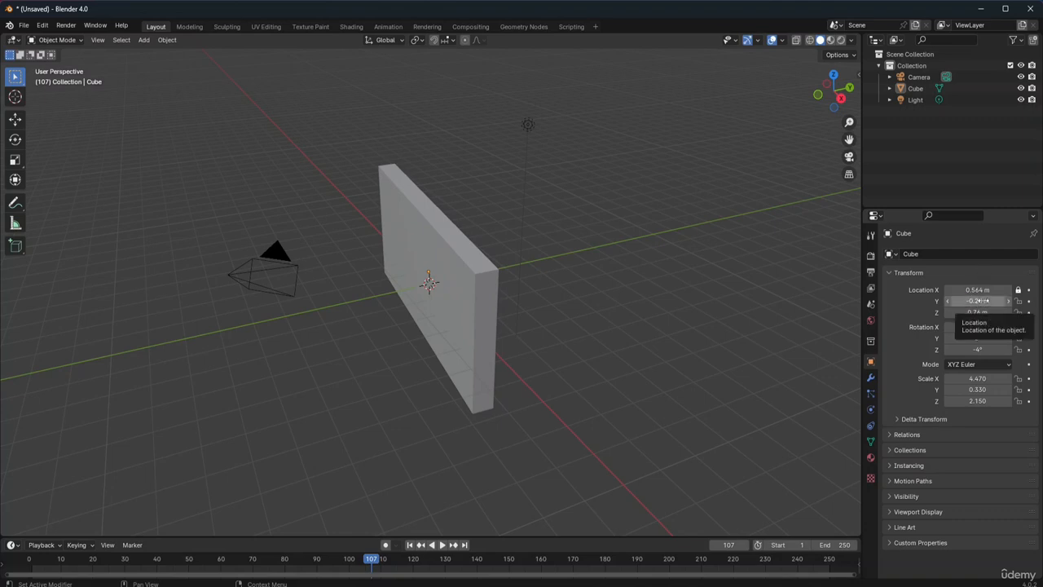
click(982, 301)
click(948, 273)
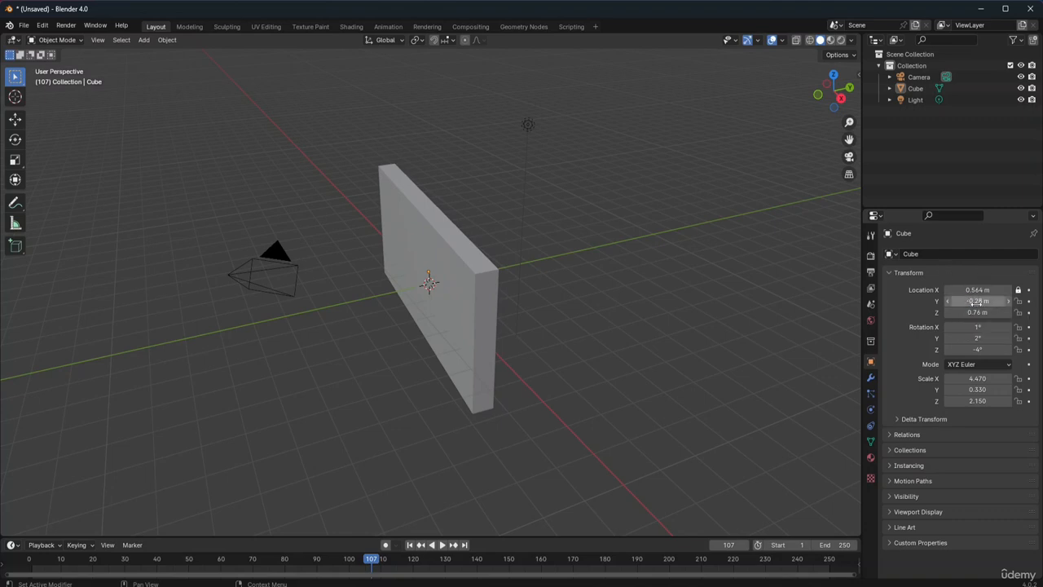
drag(975, 302, 989, 302)
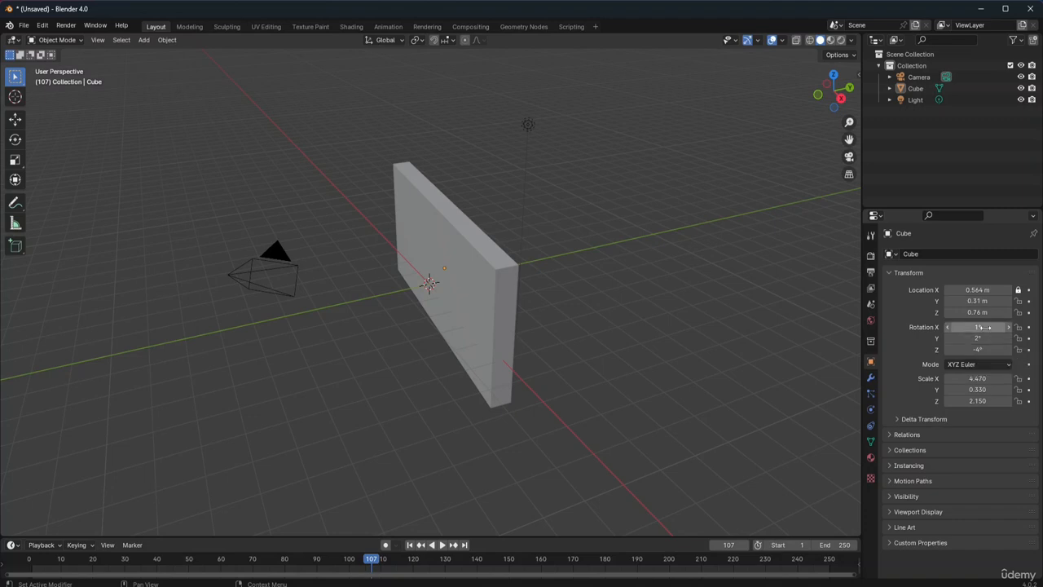
drag(978, 326, 1020, 343)
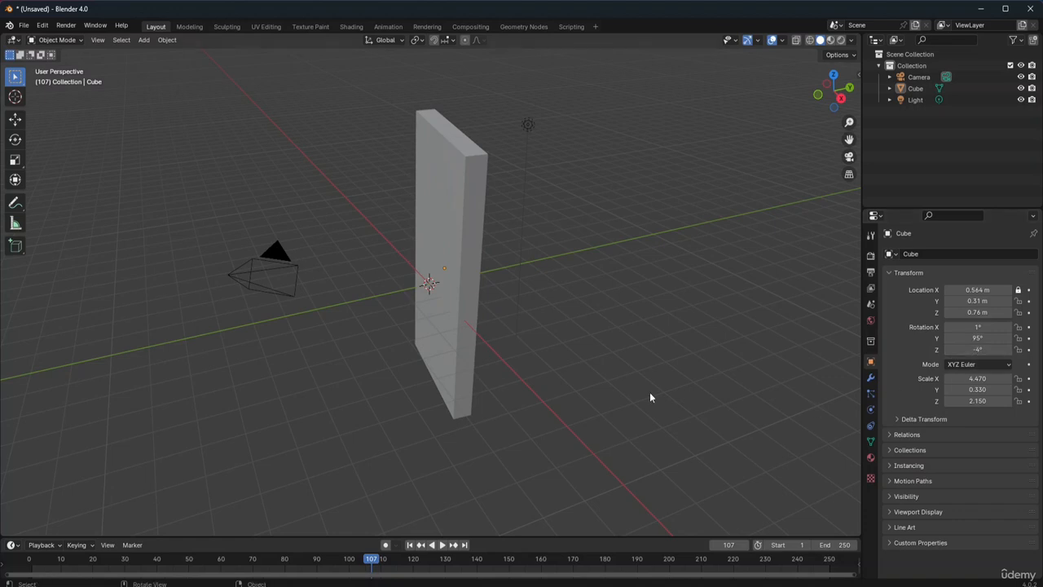
Select the slab and shift it with the Move tool's axis handles, finishing by raising it along Z
click(468, 223)
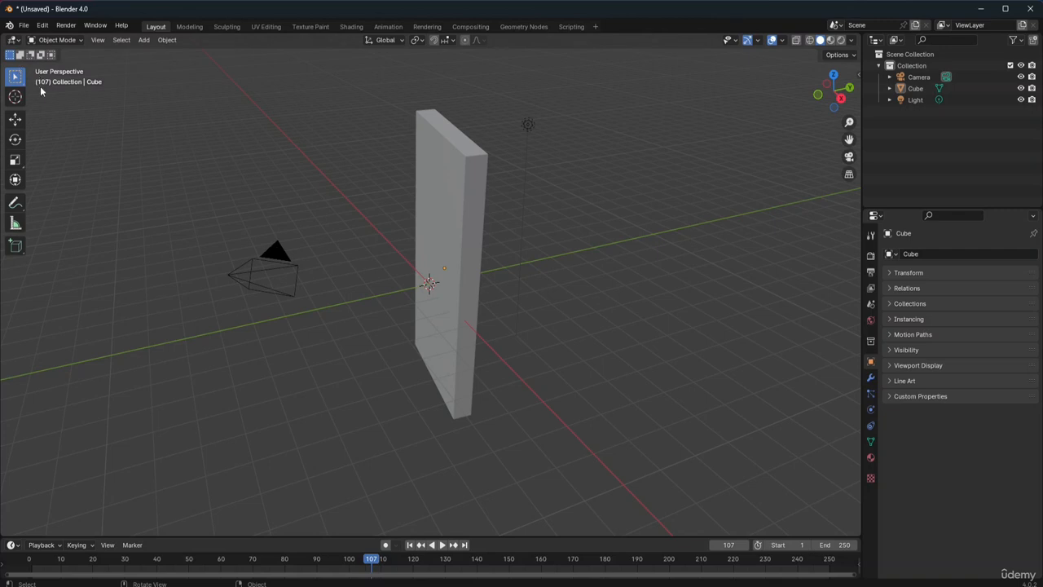
click(14, 125)
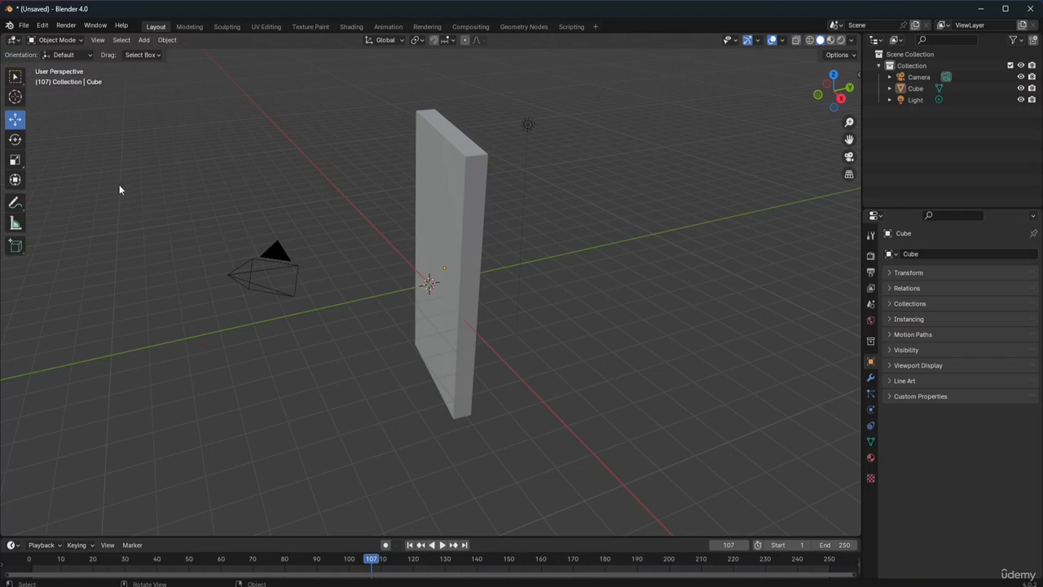
click(438, 288)
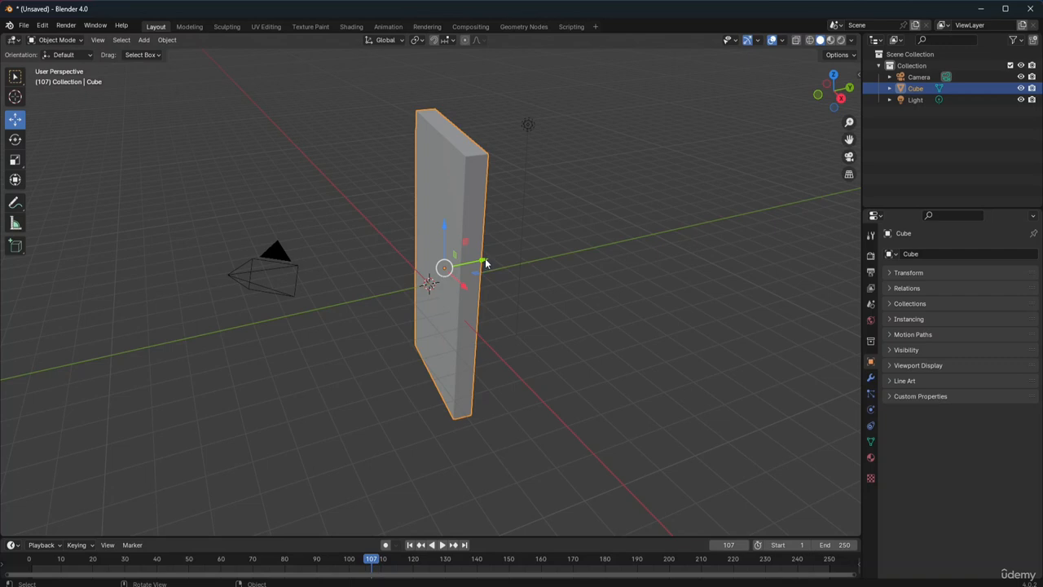
drag(486, 264, 449, 313)
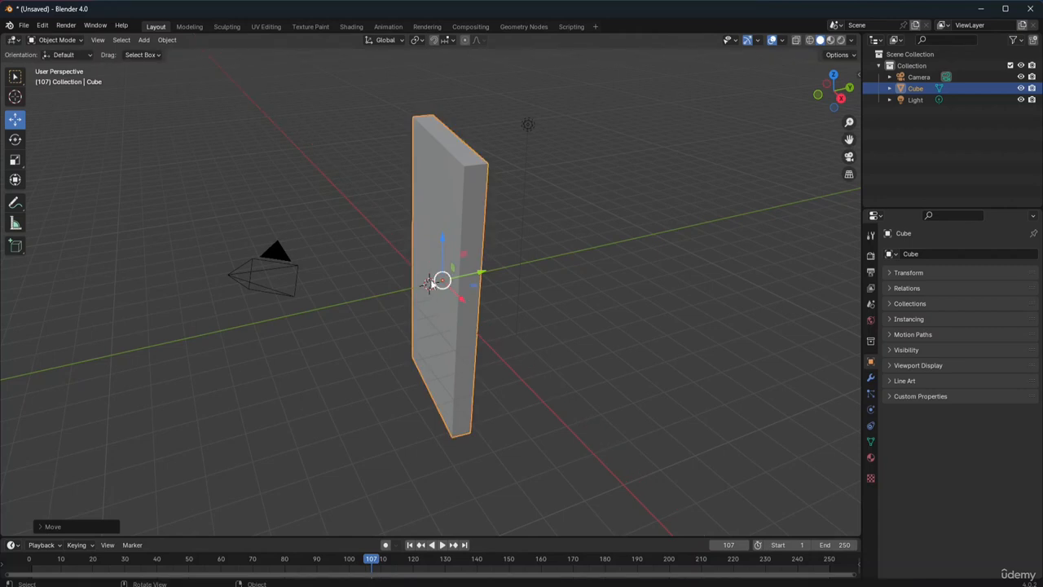
click(442, 237)
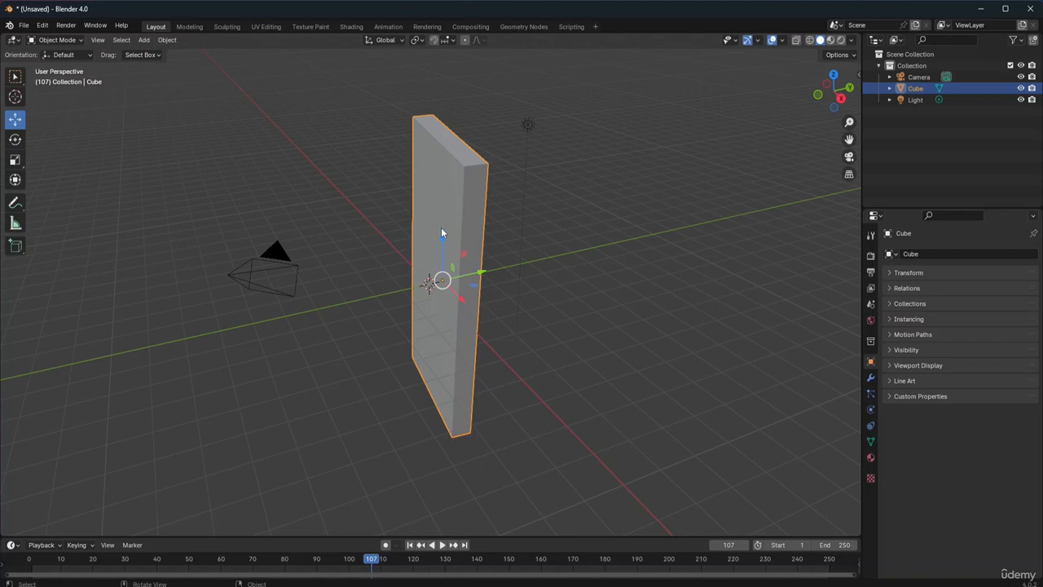
drag(442, 238, 443, 211)
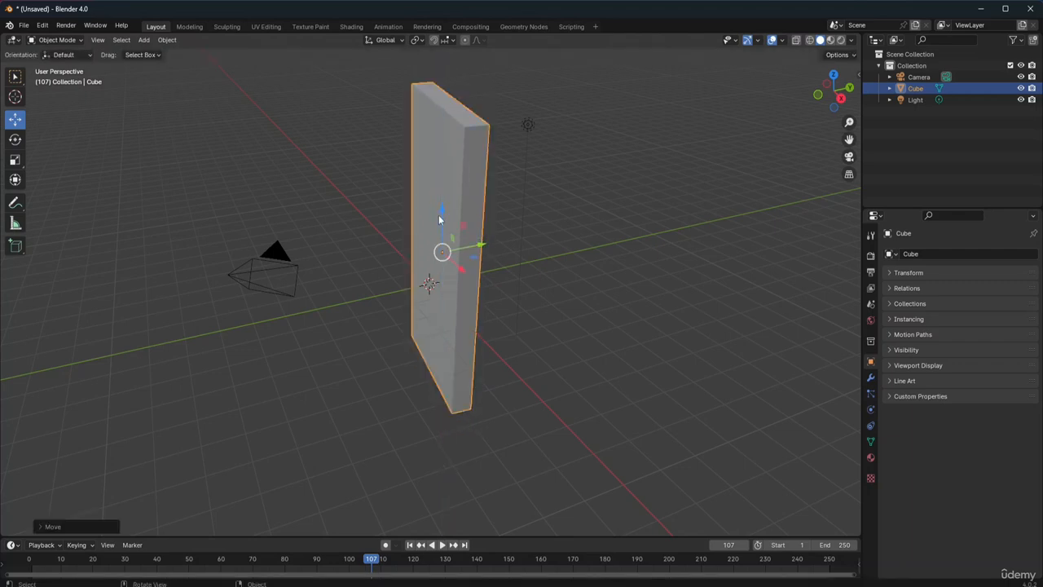
Move the slab freely in the view plane until its origin sits on the 3D cursor
click(430, 287)
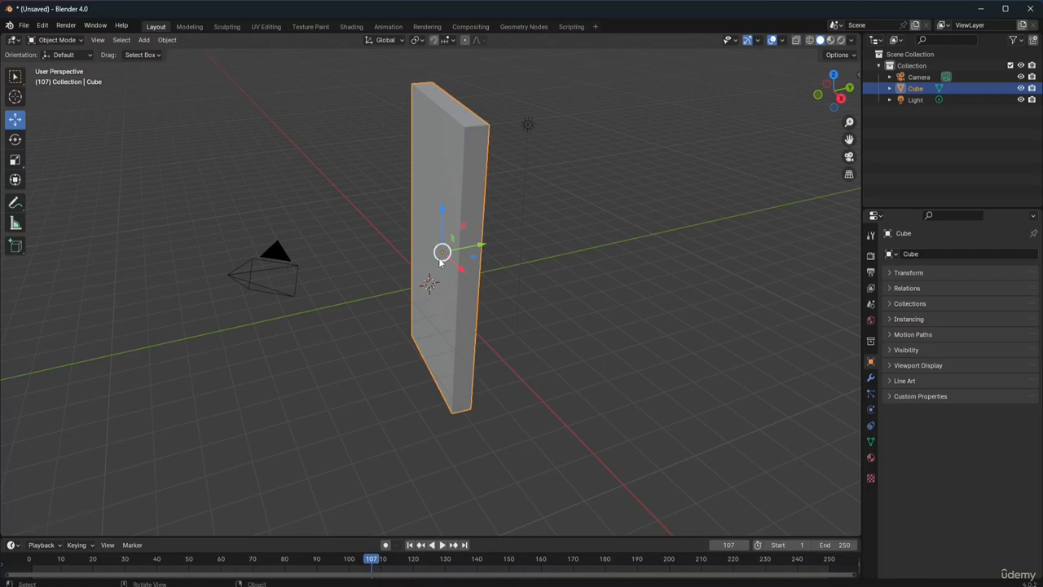
click(441, 252)
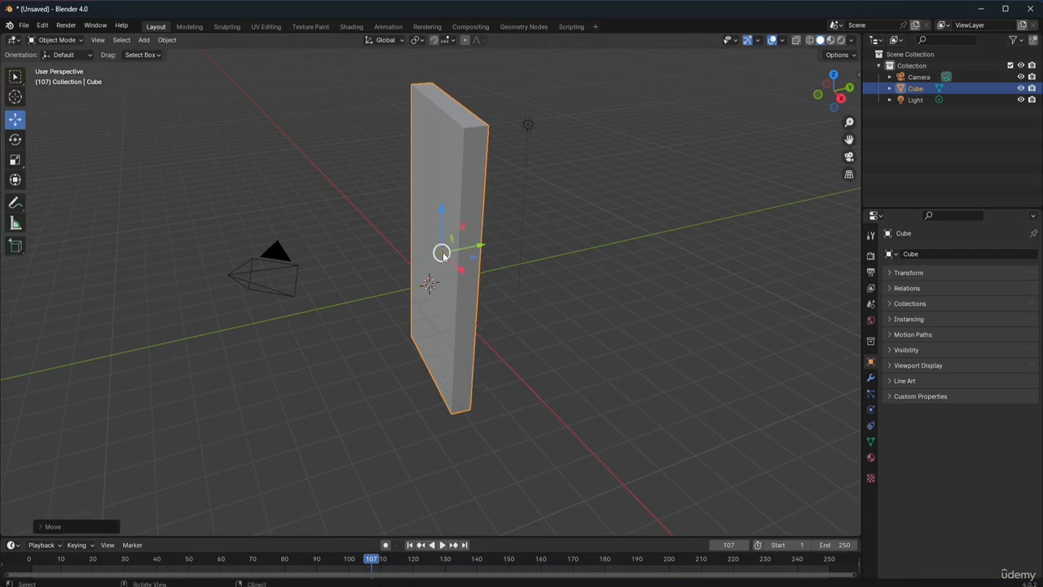
drag(441, 253, 429, 285)
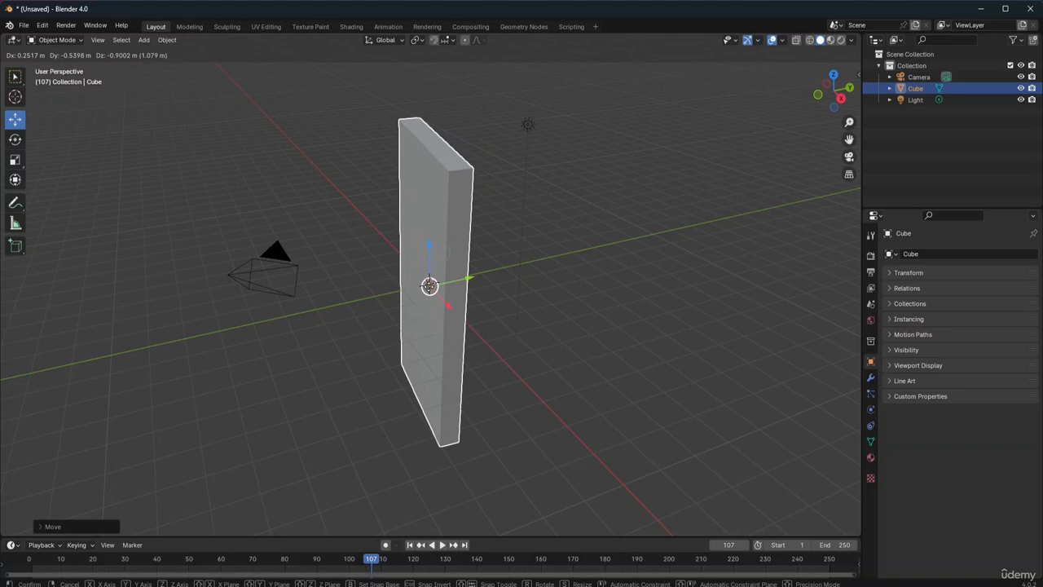
drag(430, 285, 429, 285)
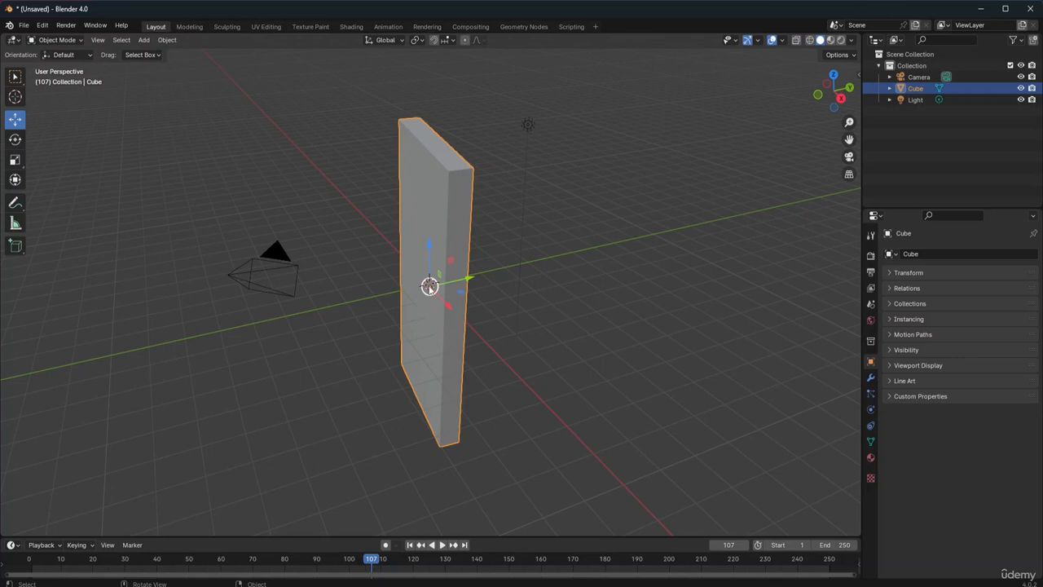
mouse_move(430, 286)
mouse_down()
mouse_move(449, 245)
mouse_move(428, 284)
mouse_up()
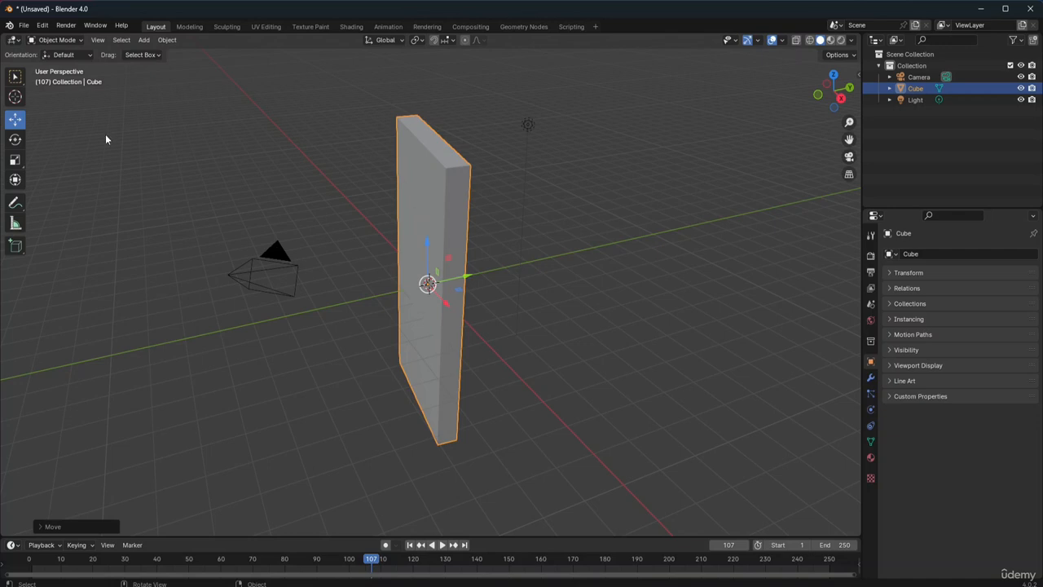
Rotate the slab with the Rotate tool around X until it lies flat, turn it around Z, and adjust it with free trackball rotation
click(15, 142)
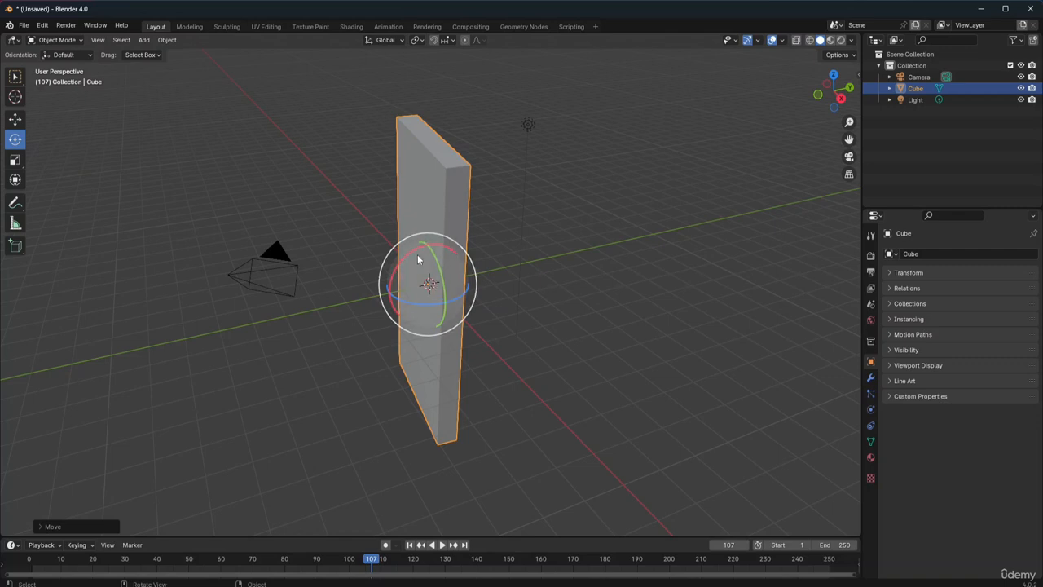
drag(414, 258, 422, 284)
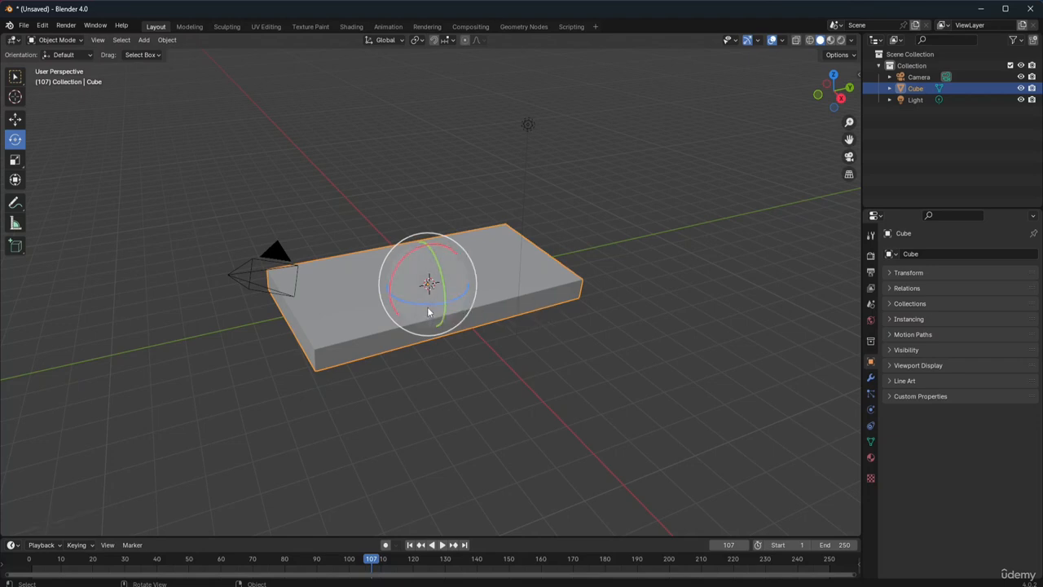
drag(424, 308, 447, 326)
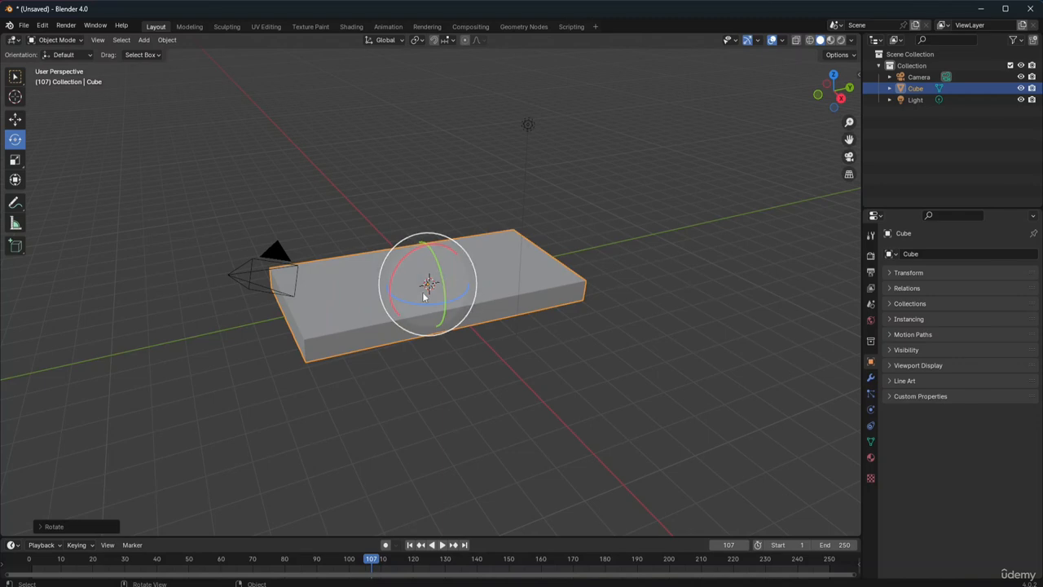
mouse_move(429, 285)
mouse_down()
mouse_move(420, 289)
mouse_move(449, 285)
mouse_move(421, 284)
mouse_move(430, 290)
mouse_up()
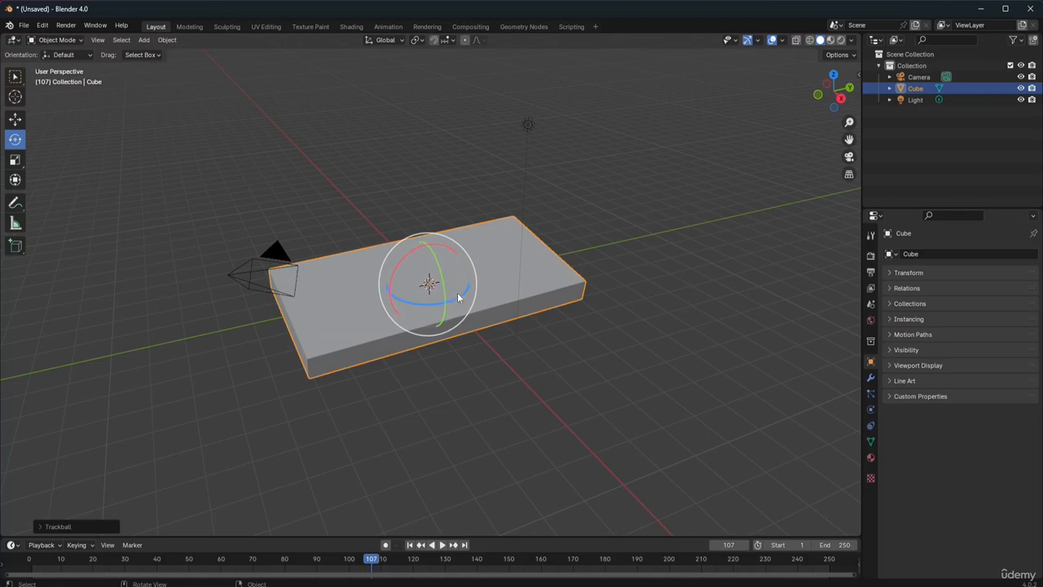
Rotate the slab slightly around the global X axis using angle snapping and fine precision adjustments, and deselect it
click(445, 247)
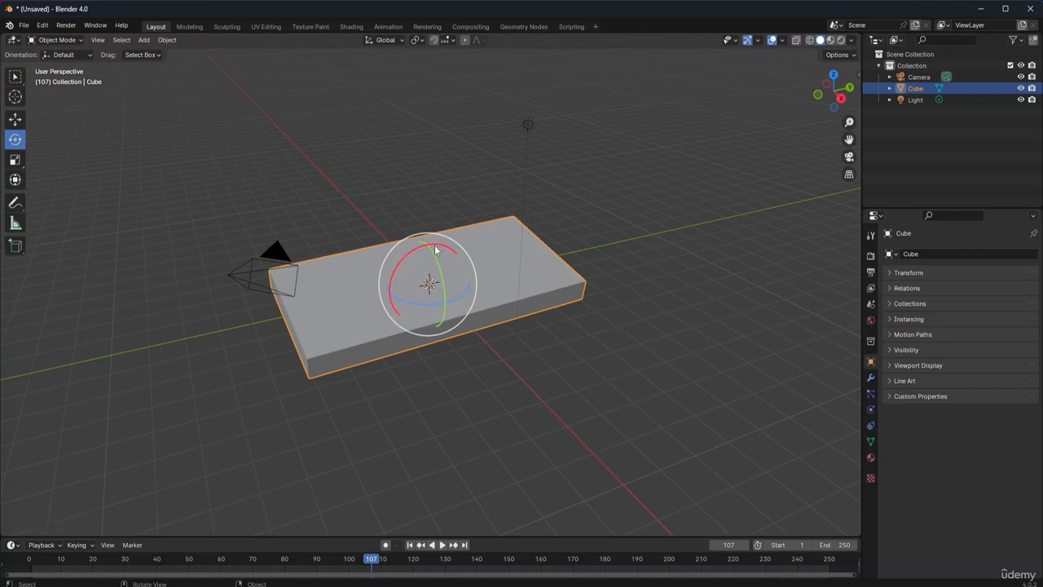
key(ctrl)
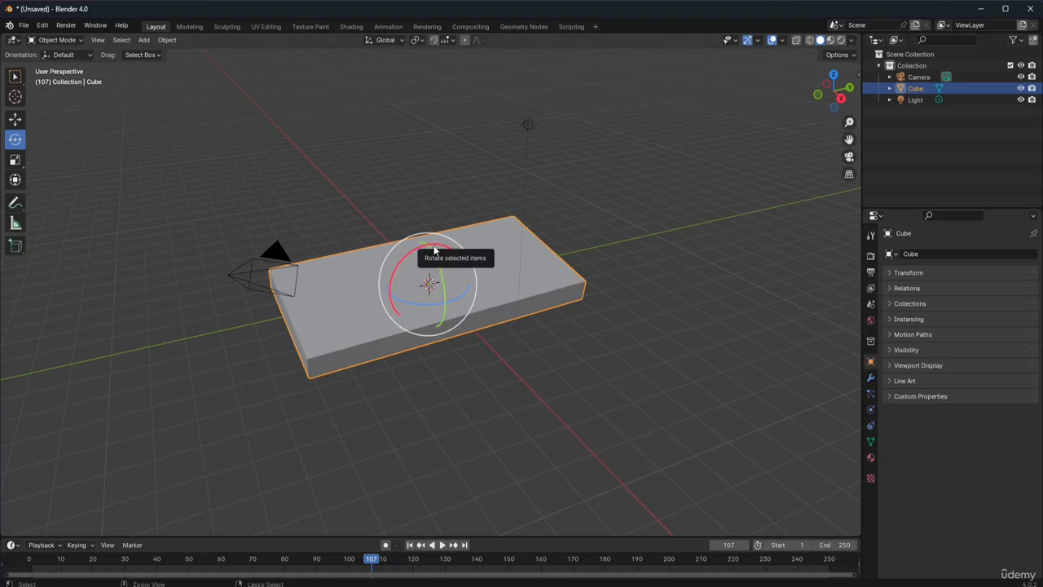
ctrl+drag(433, 252, 436, 253)
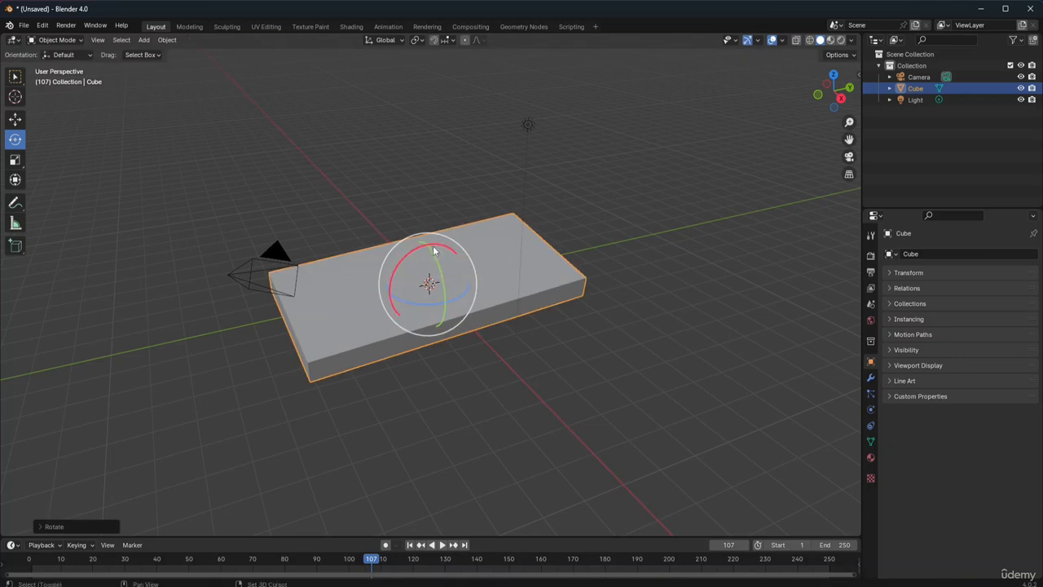
drag(438, 248, 433, 248)
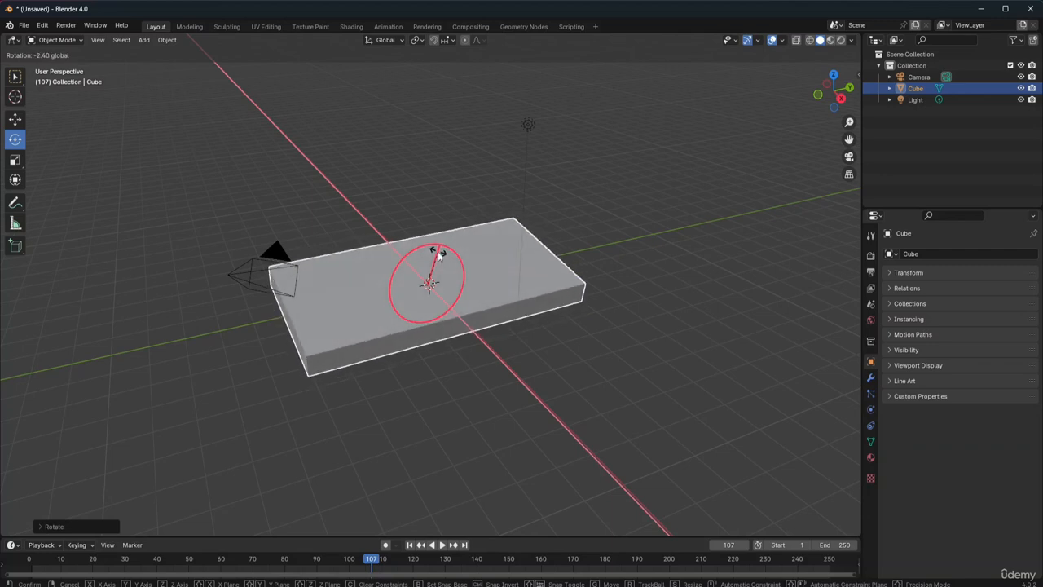
drag(438, 254, 438, 253)
click(626, 291)
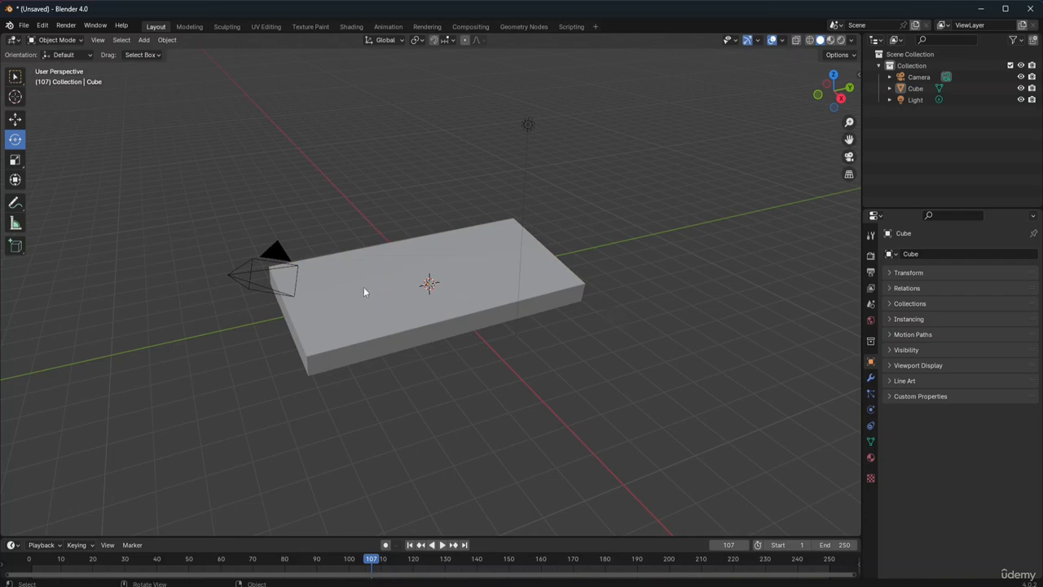
Select the camera, adjust its focal length slightly in the view, and slide its X location to about 2.239 m
click(250, 263)
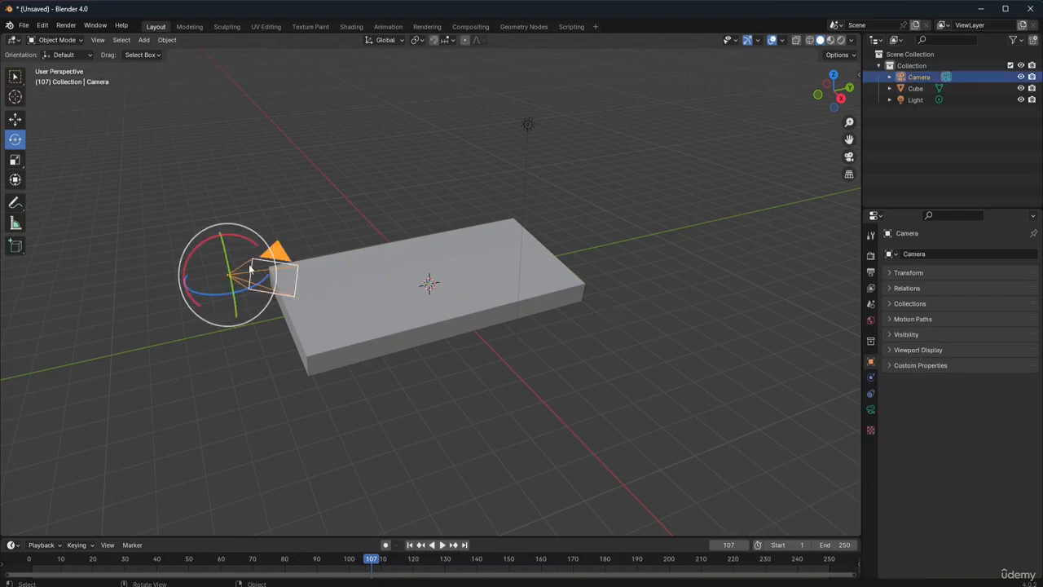
drag(249, 263, 251, 281)
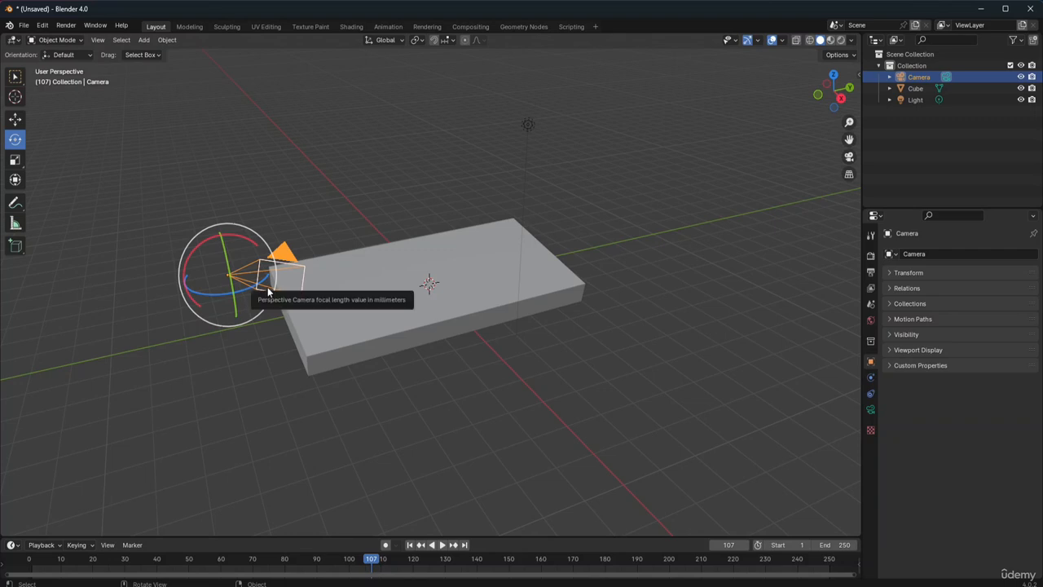
click(890, 273)
click(982, 290)
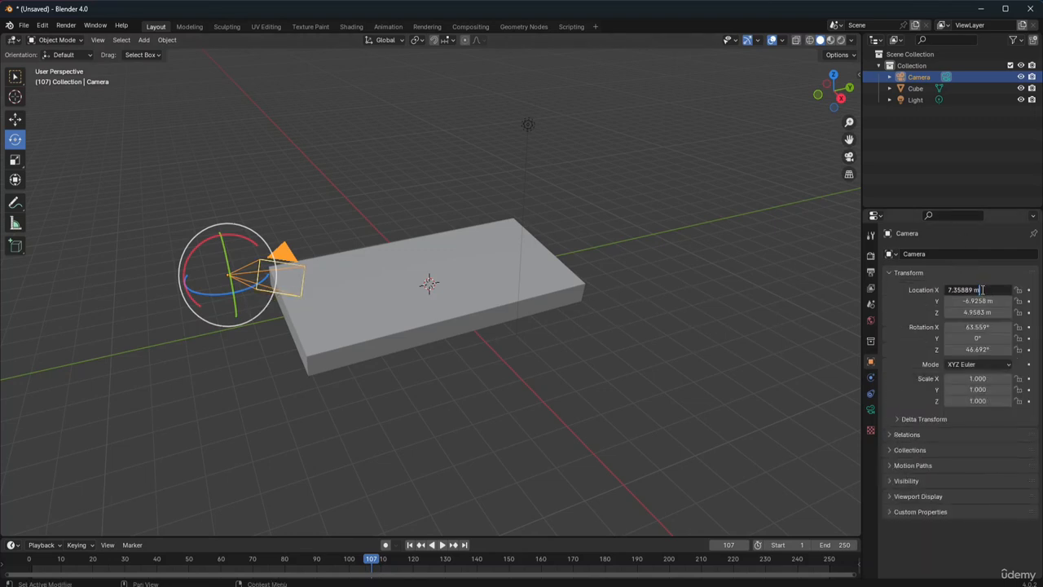
drag(982, 289, 919, 290)
click(980, 272)
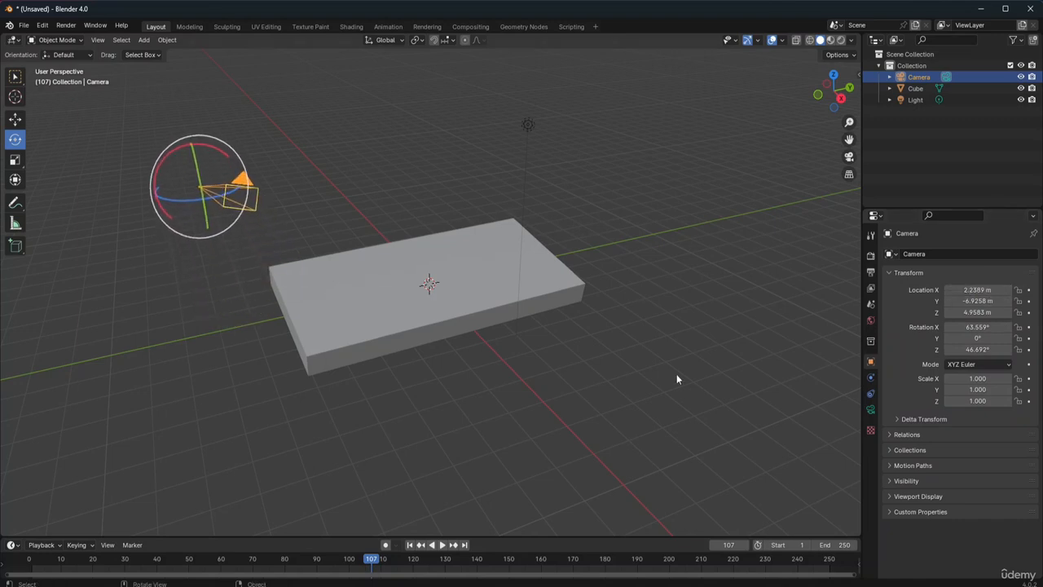
Resize the slab with the Scale tool's axis handles to a scale of about 7.145 on X, 1.798 on Y and 3.971 on Z
click(530, 312)
click(724, 308)
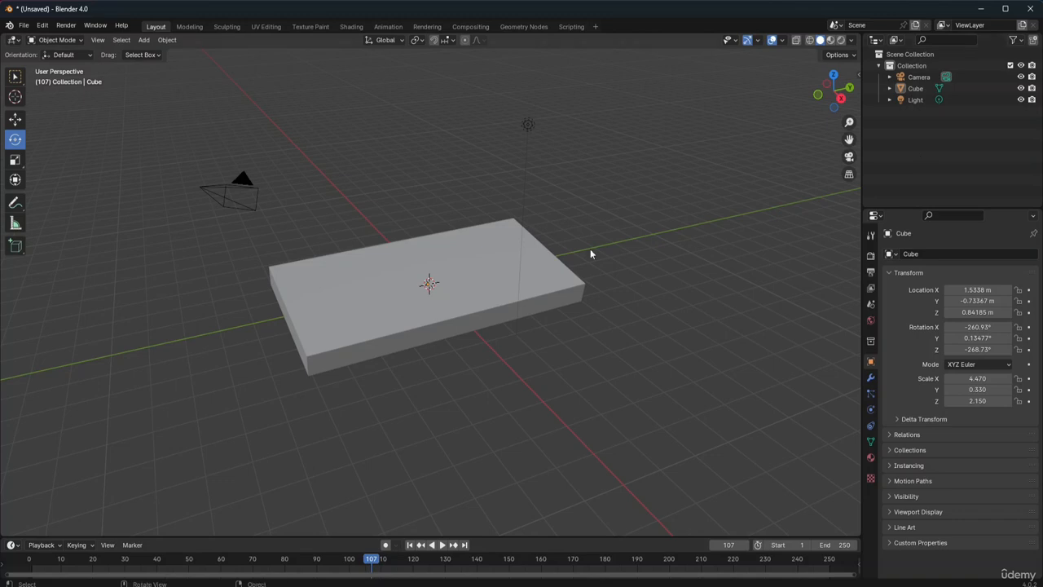
click(15, 160)
click(430, 286)
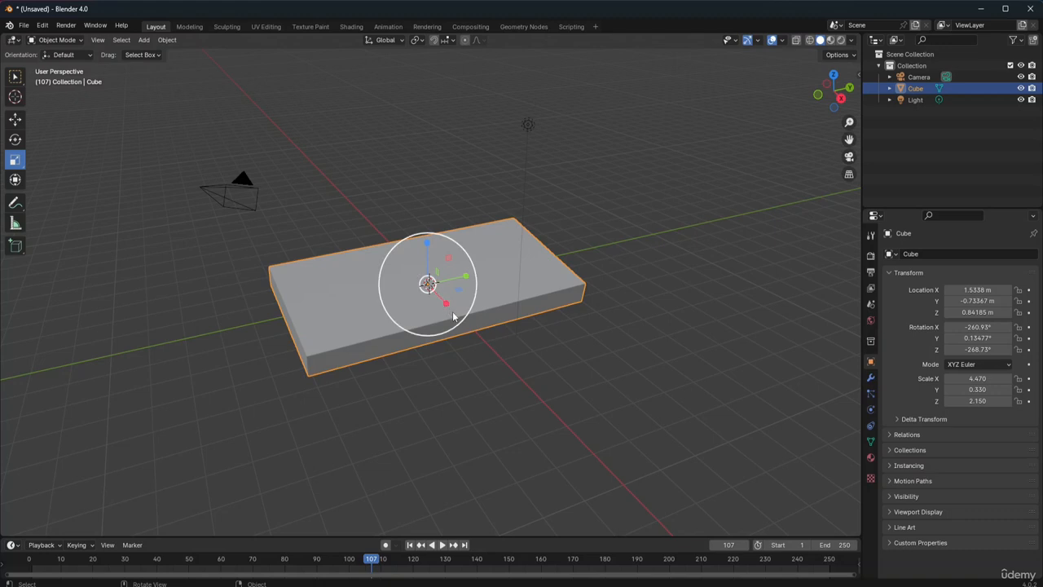
mouse_move(446, 306)
mouse_down()
mouse_move(476, 334)
mouse_move(448, 315)
mouse_move(457, 316)
mouse_up()
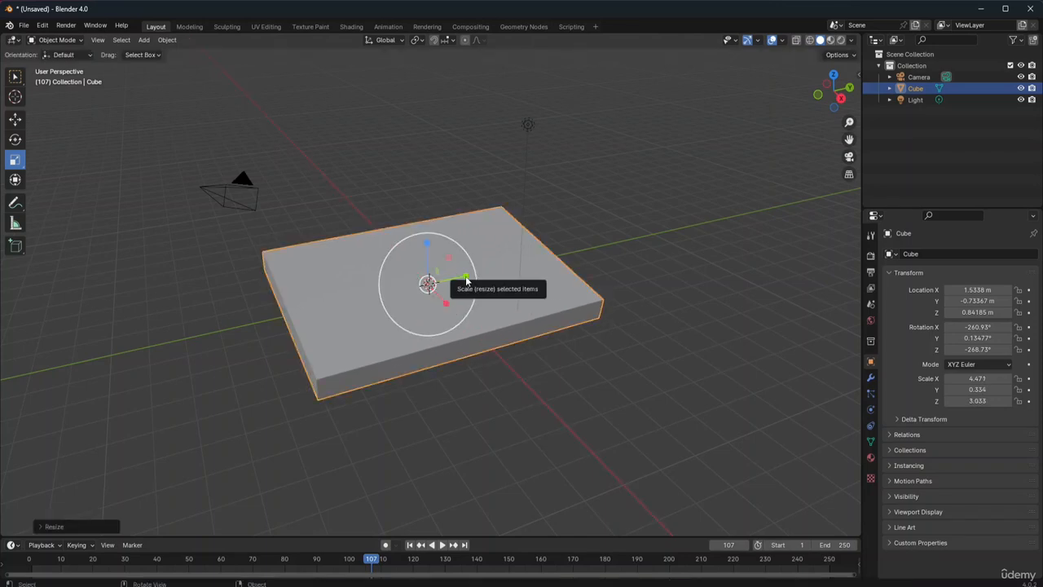
click(465, 280)
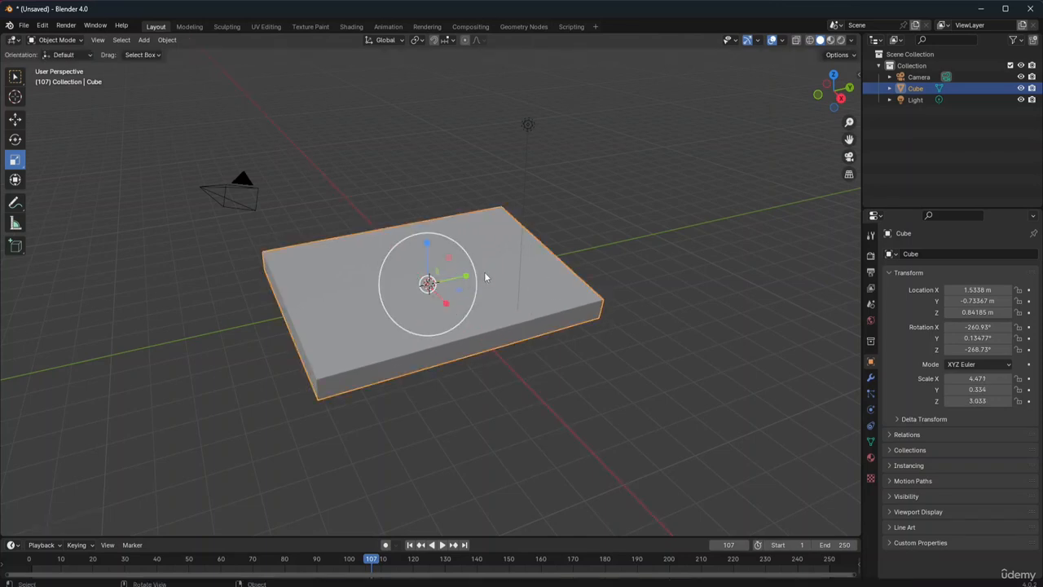
drag(465, 279, 490, 272)
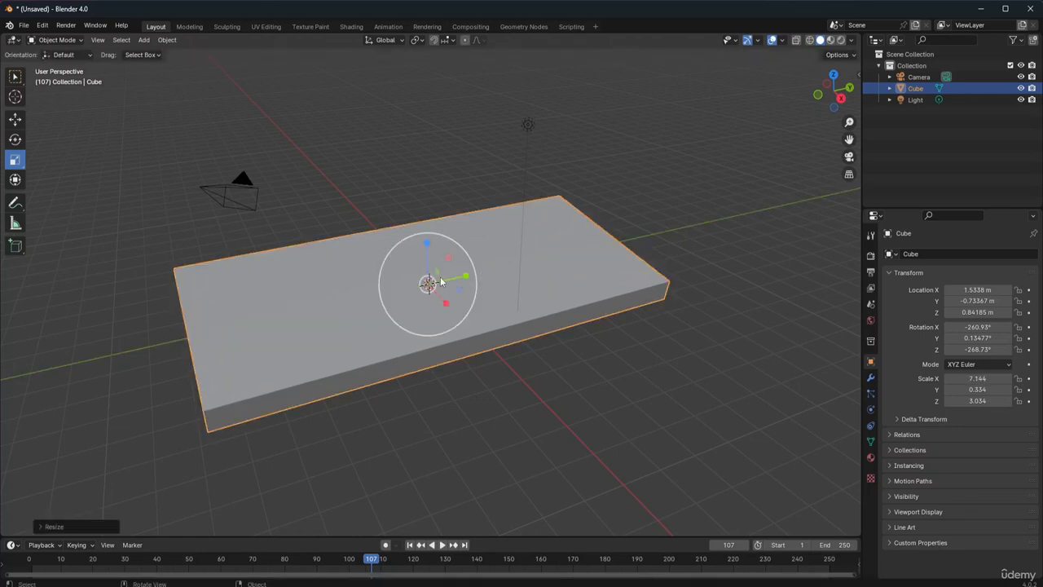
drag(428, 245, 429, 57)
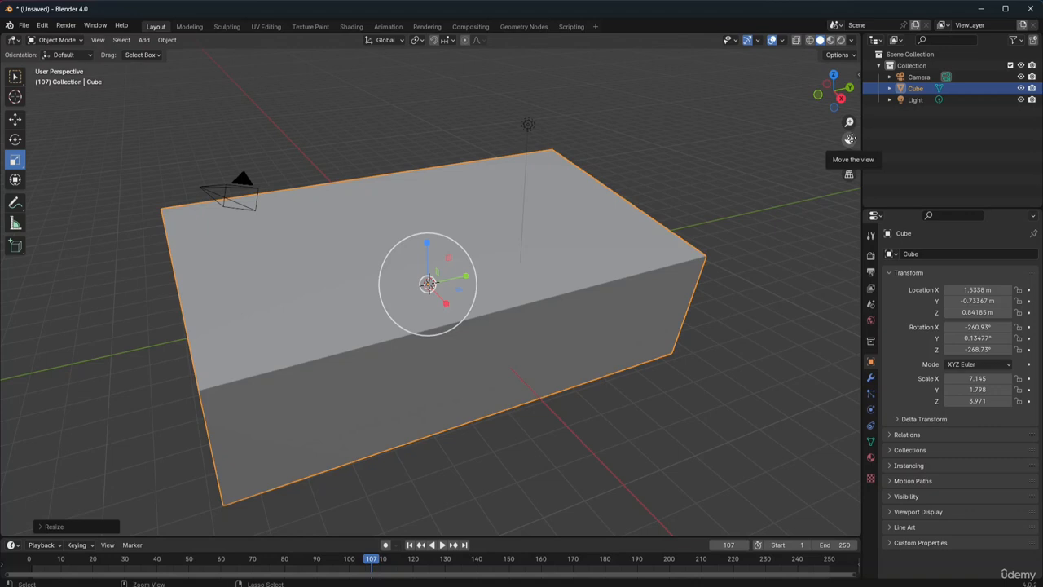
Resize the block with the Scale tool's two-axis plane handles to a scale of about 13.554 on X, 4.177 on Y and 3.398 on Z
drag(849, 140, 866, 103)
scroll(849, 140, down, 2)
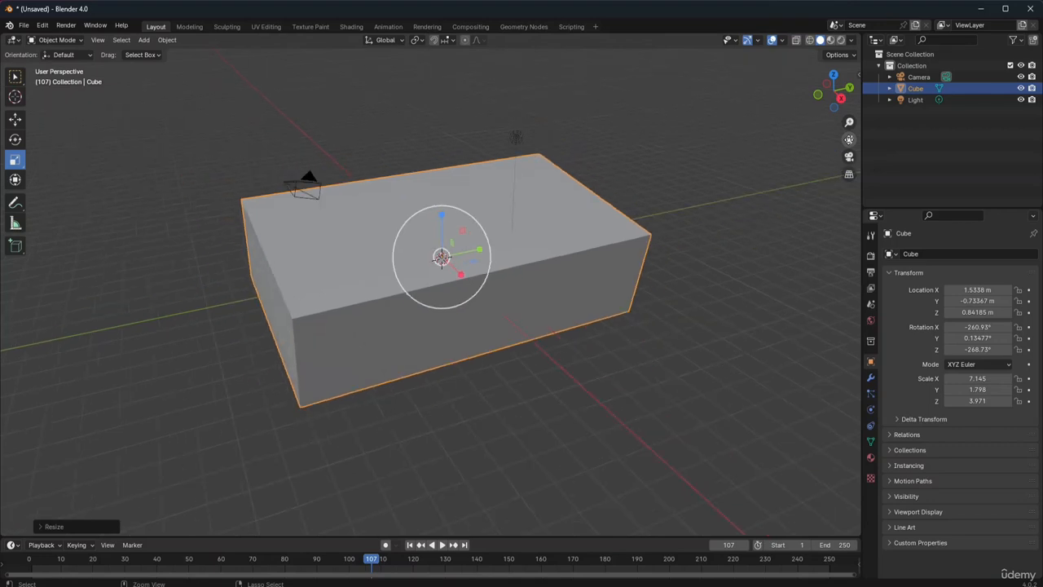
scroll(849, 140, down, 1)
scroll(849, 140, down, 1)
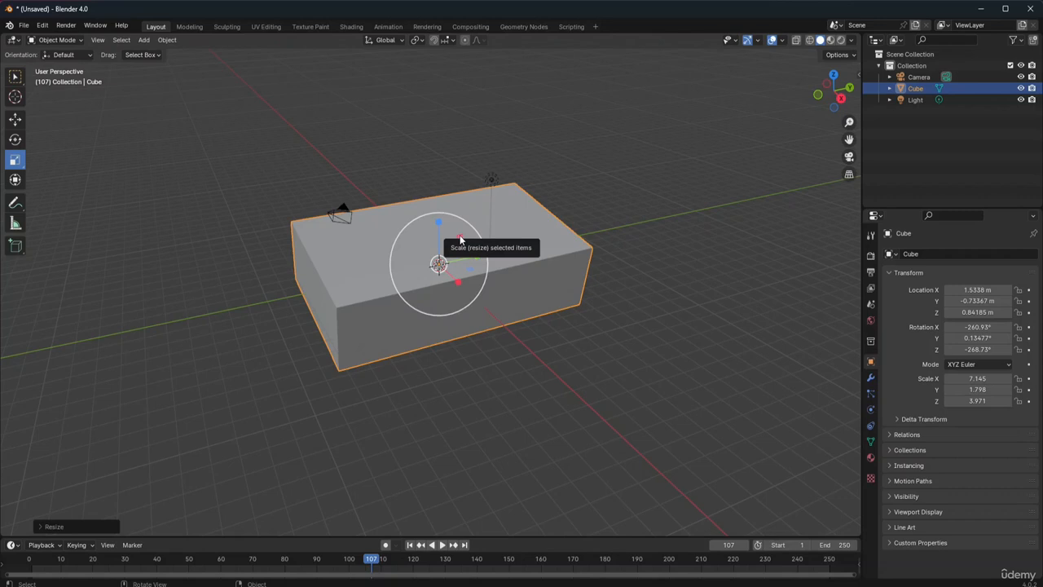
drag(460, 238, 512, 217)
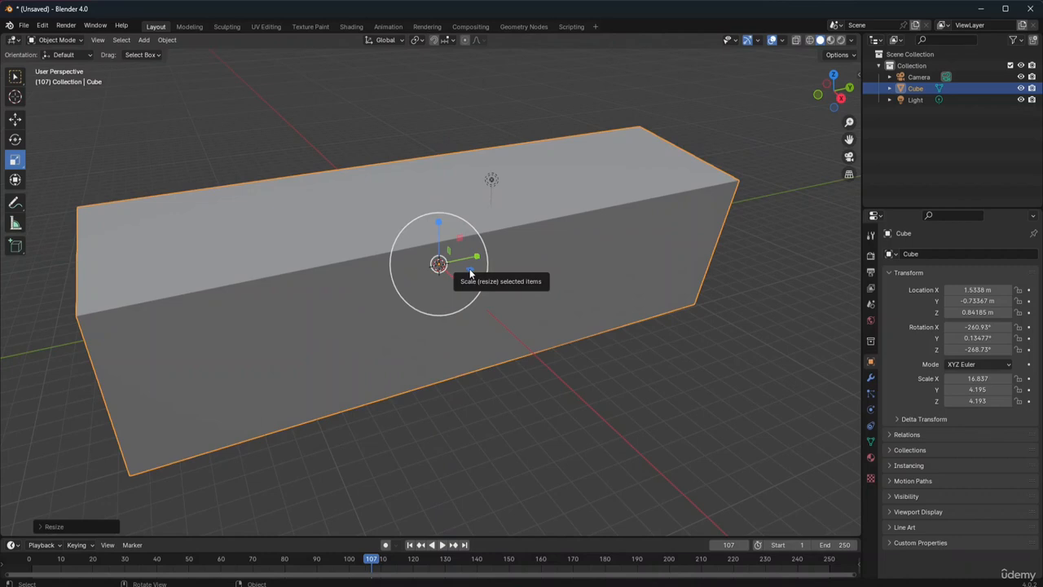
drag(470, 273, 456, 269)
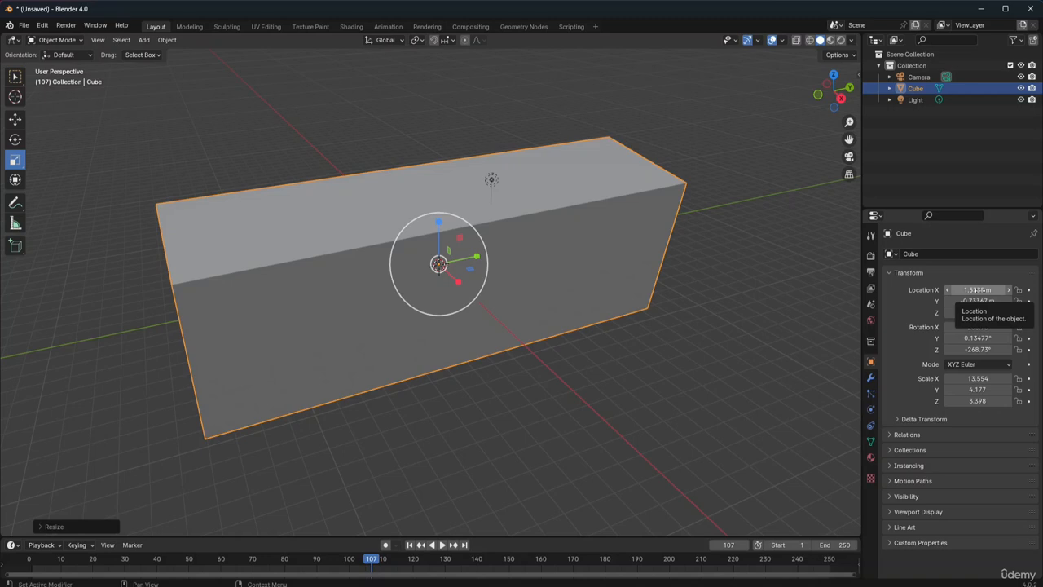
Reset the block's location to 0 m and its rotation to 0° on all axes from the transform values
key(BackSpace)
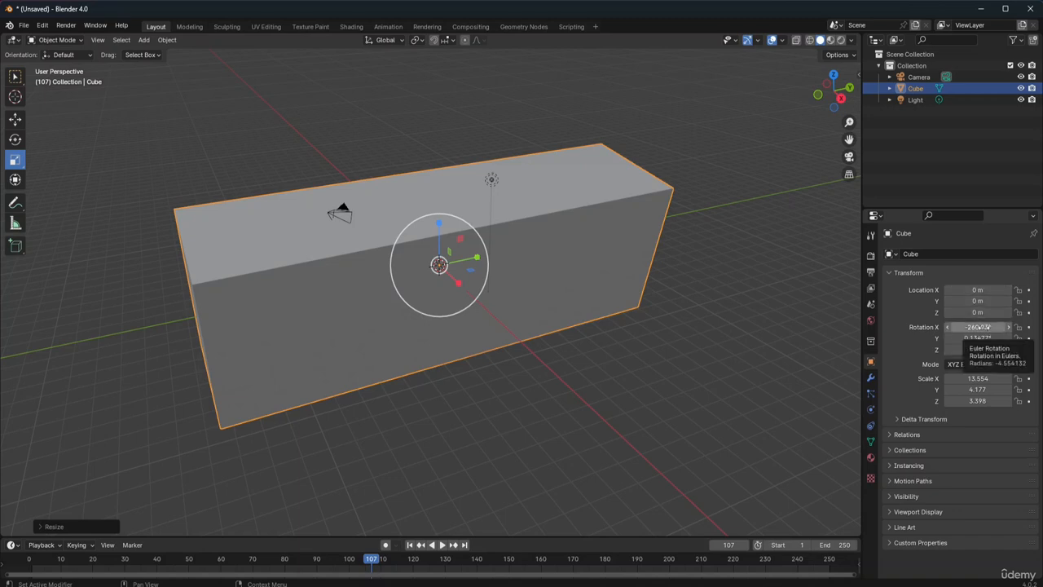
key(BackSpace)
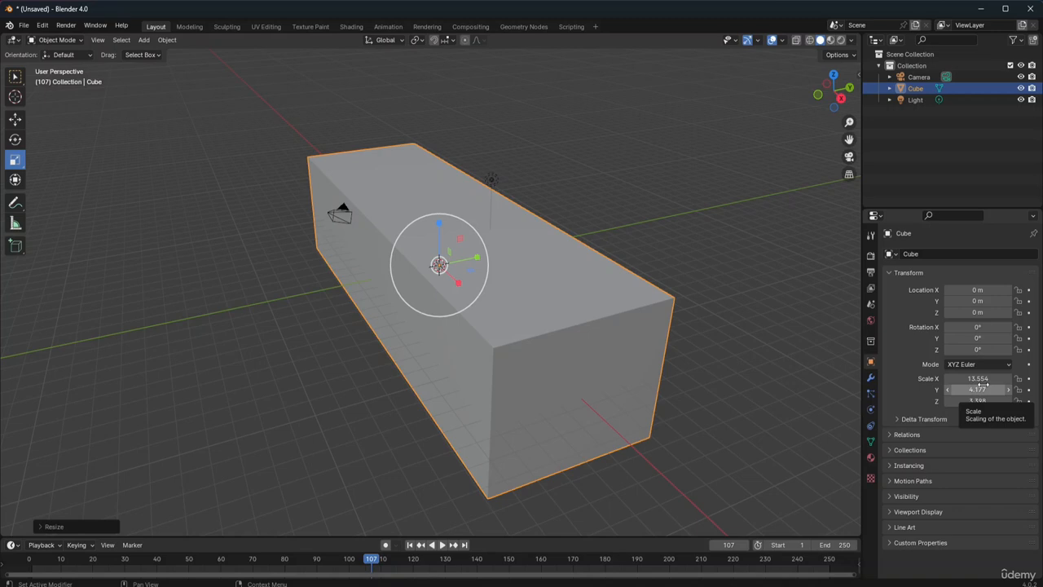
Step back and forth through the undo history, ending with only the block's rotation reset undone
key(ctrl+z)
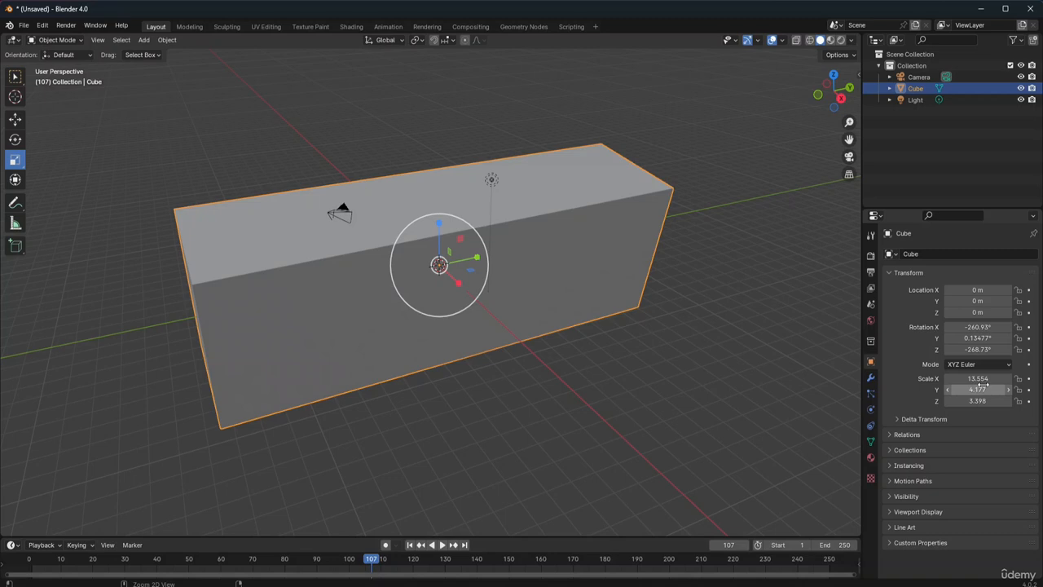
key(ctrl+z)
key(ctrl+z)
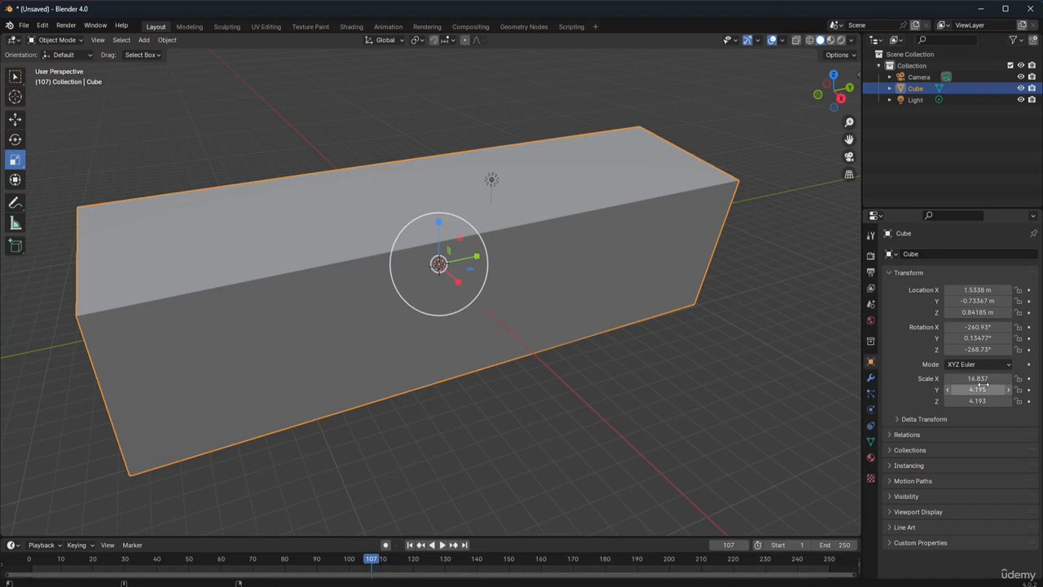
key(ctrl+z)
key(ctrl+z)
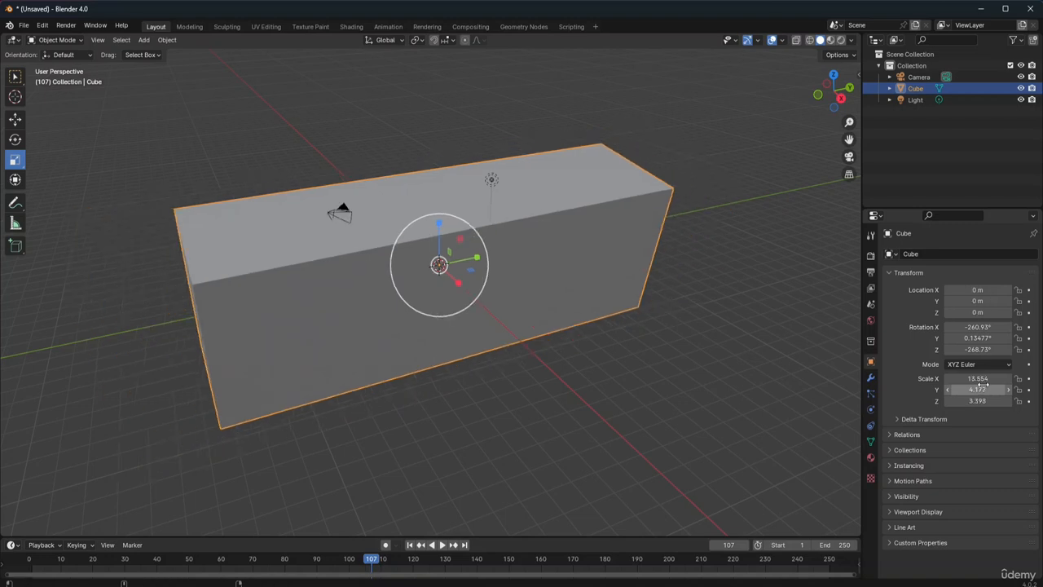
key(ctrl+z)
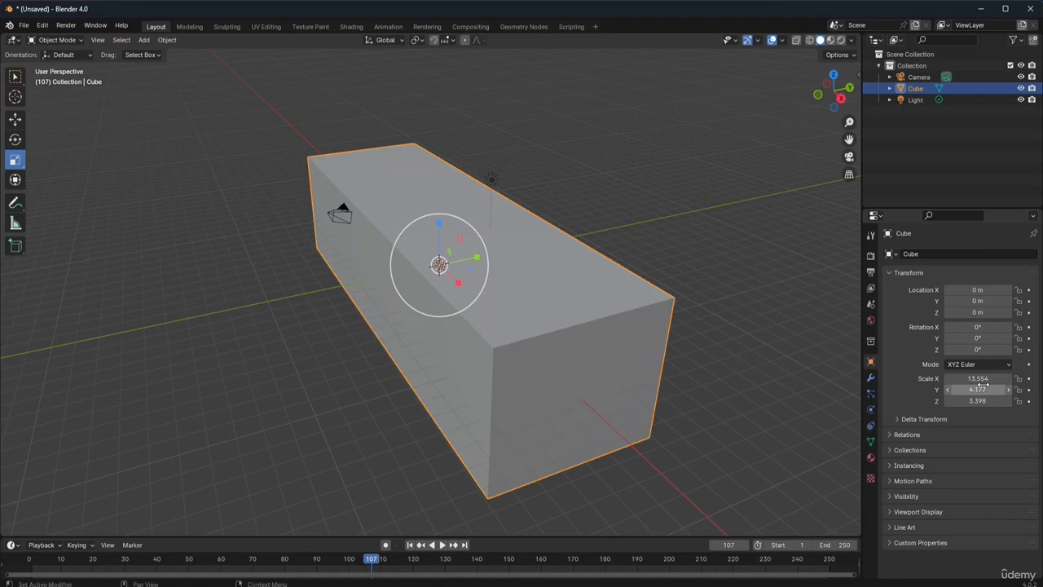
key(ctrl+shift+z)
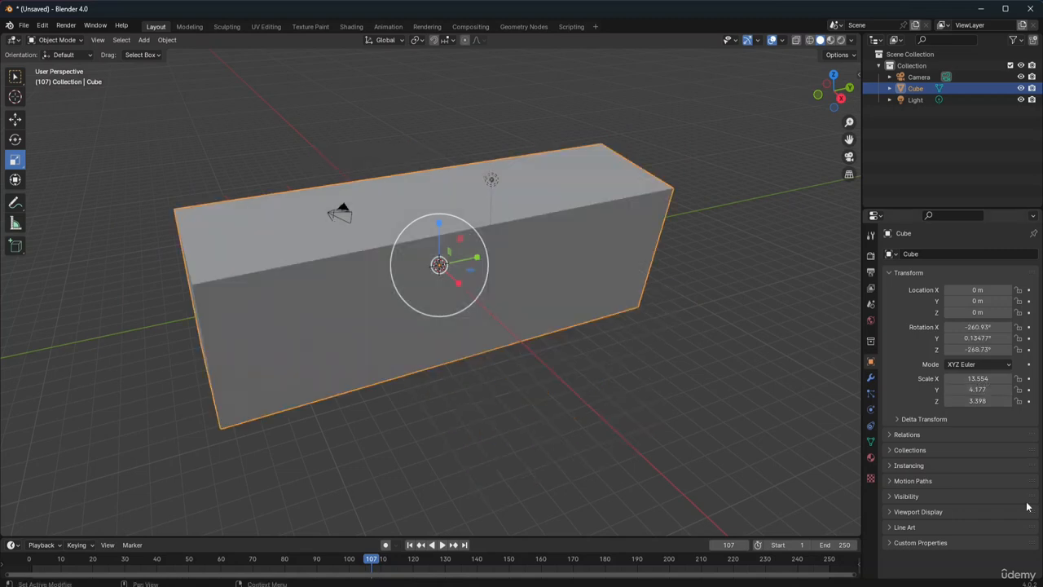
click(711, 295)
click(597, 259)
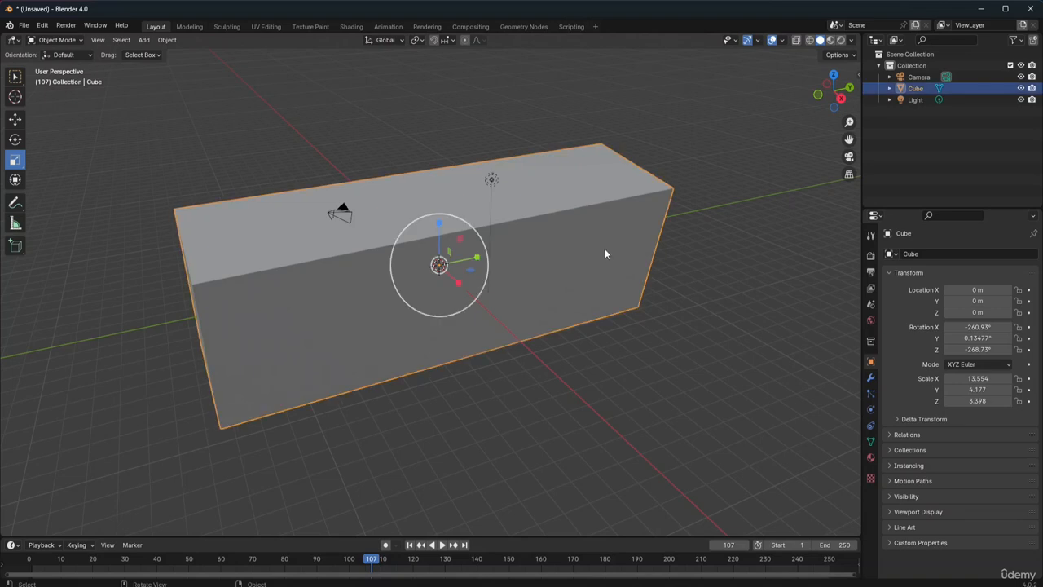
click(975, 327)
click(1010, 328)
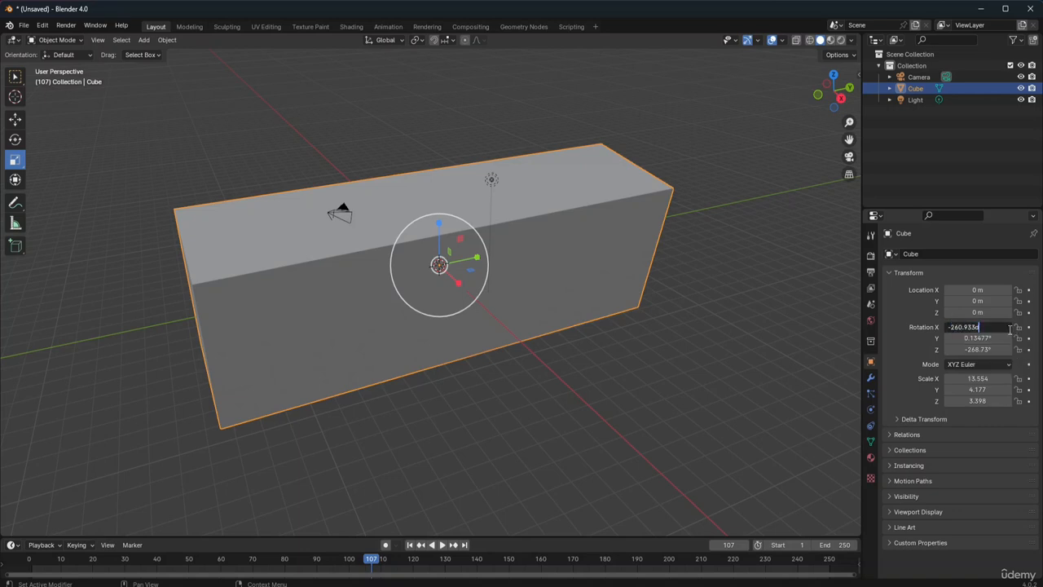
click(917, 321)
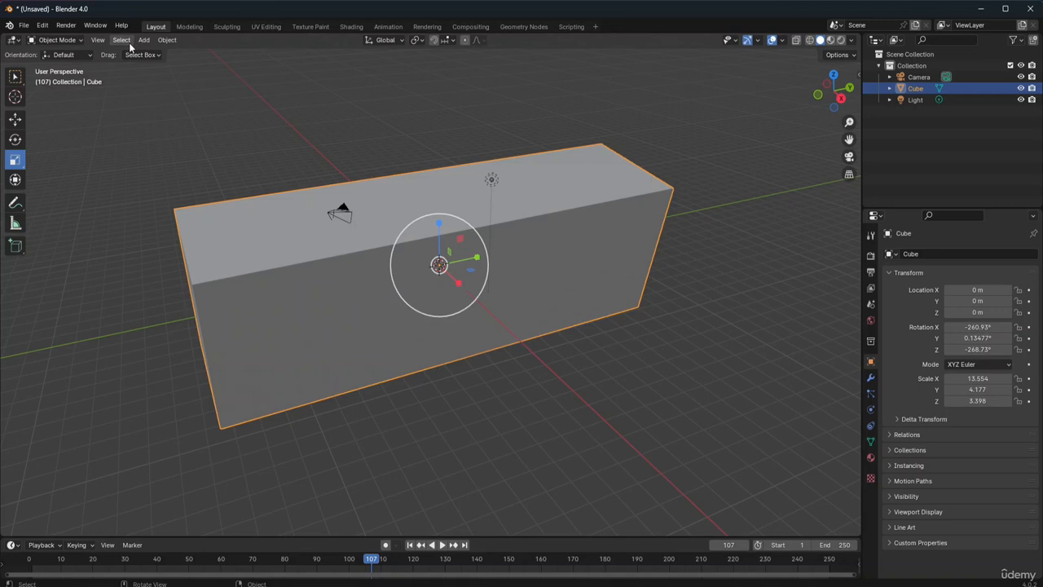
Clear the block's rotation and scale with the object Clear commands
click(167, 40)
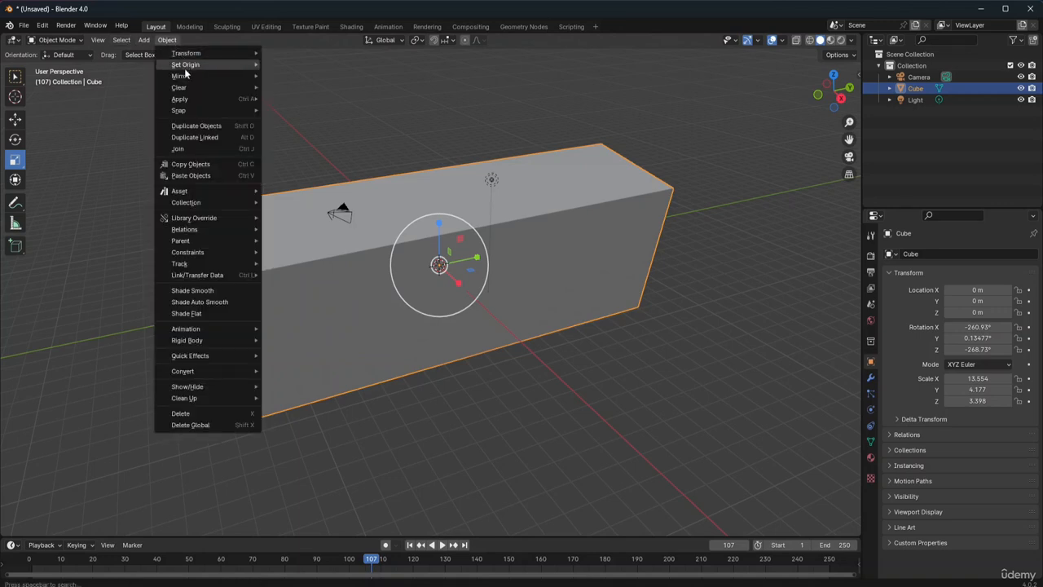
mouse_move(186, 87)
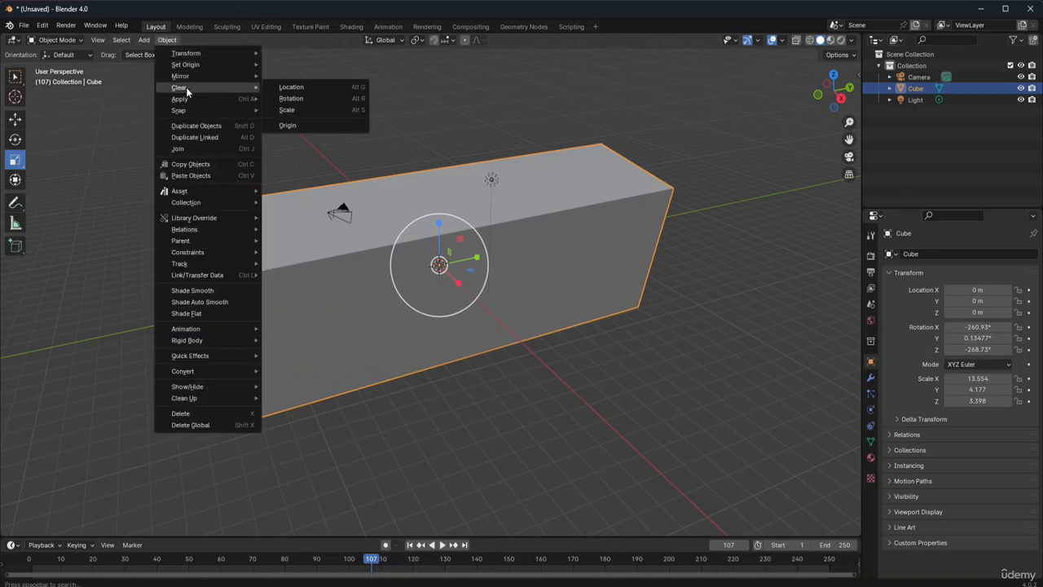
click(303, 99)
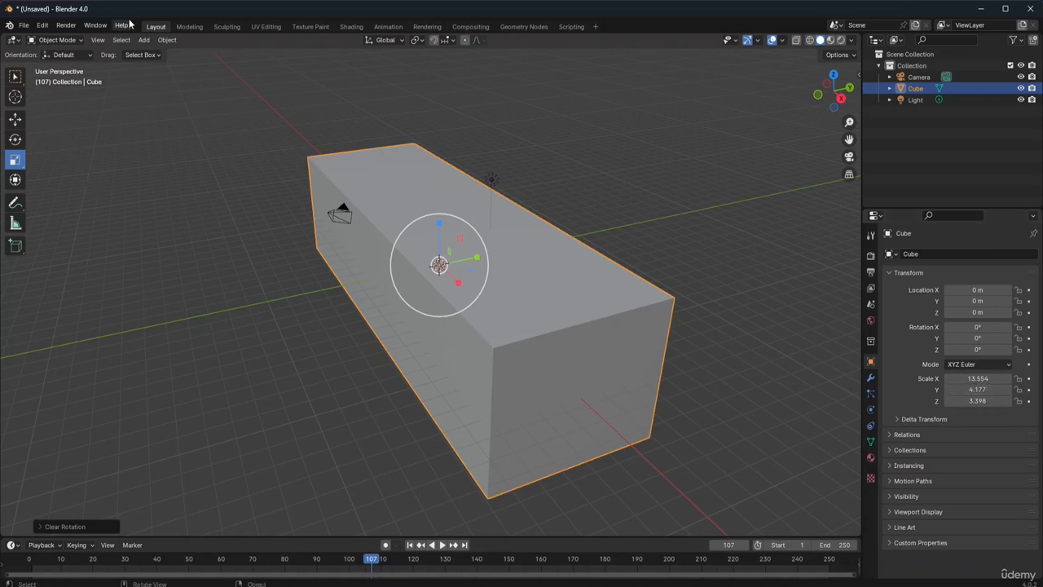
click(162, 39)
click(167, 40)
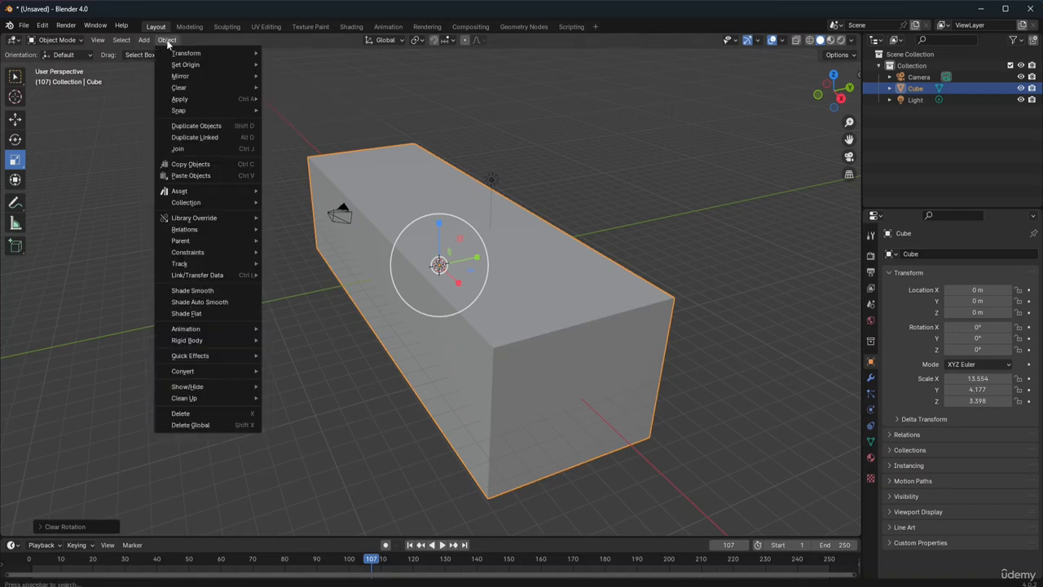
mouse_move(214, 89)
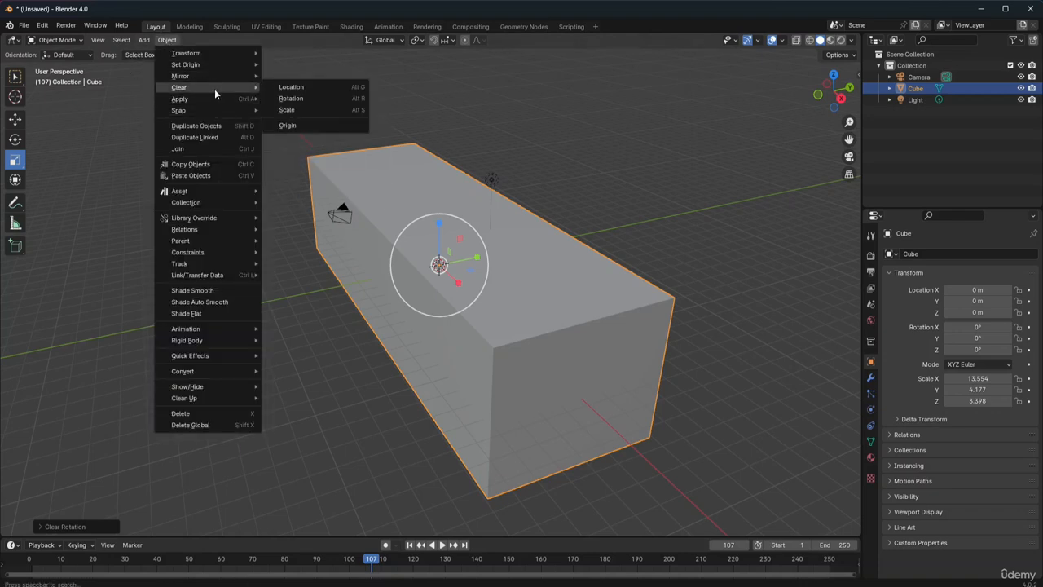
click(299, 113)
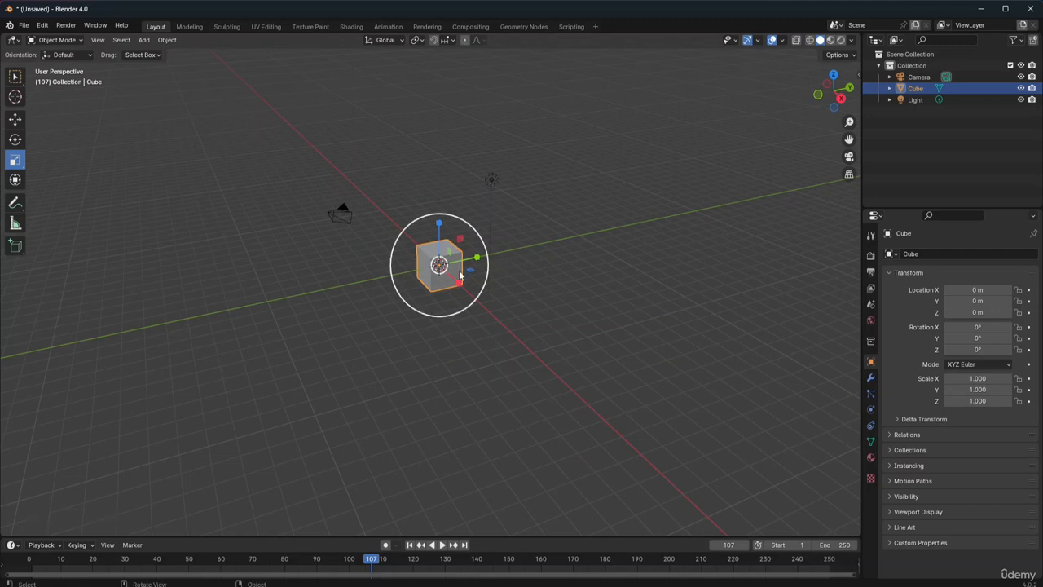
Switch to the Scale Cage tool and enlarge the cube uniformly from two upper corners to a scale of about 1.438
ctrl+scroll(459, 275, up, 5)
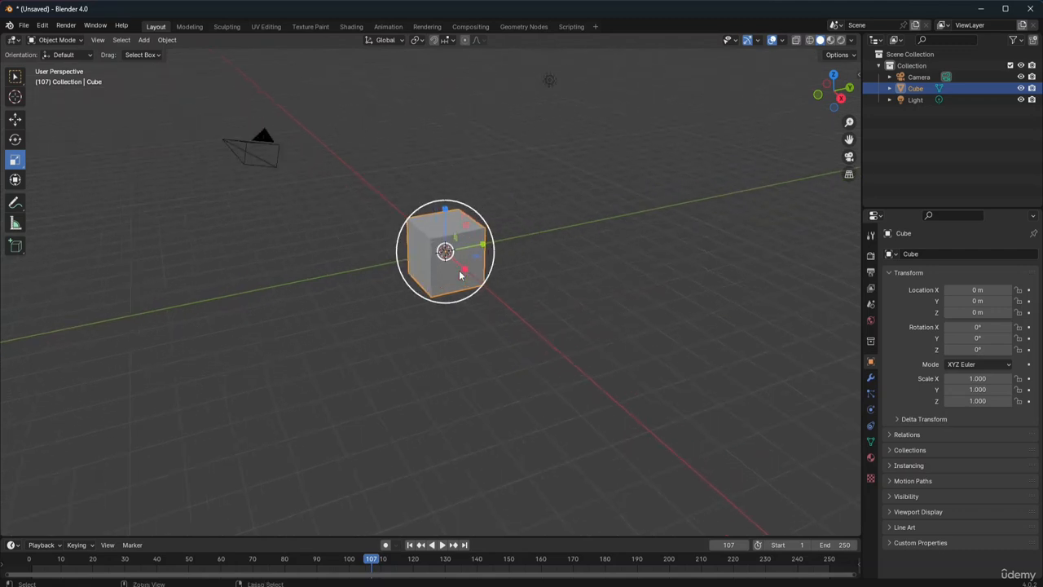
ctrl+scroll(459, 273, up, 5)
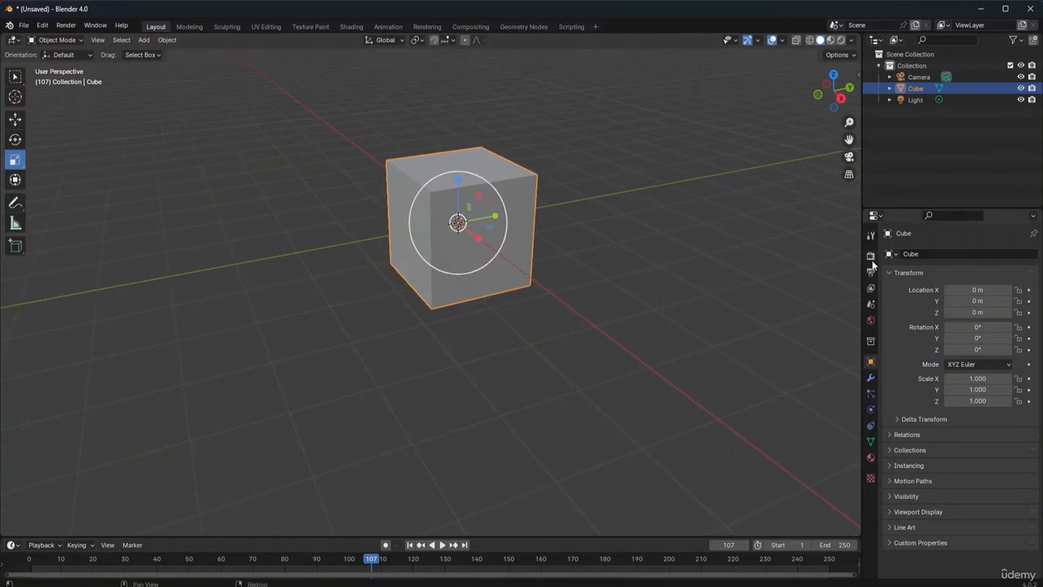
drag(849, 140, 790, 172)
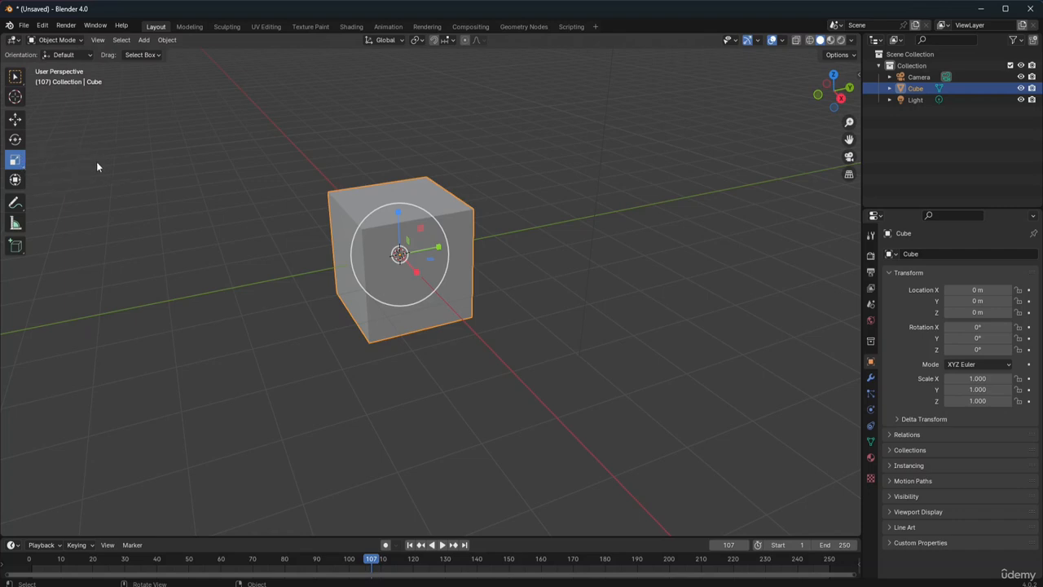
click(19, 165)
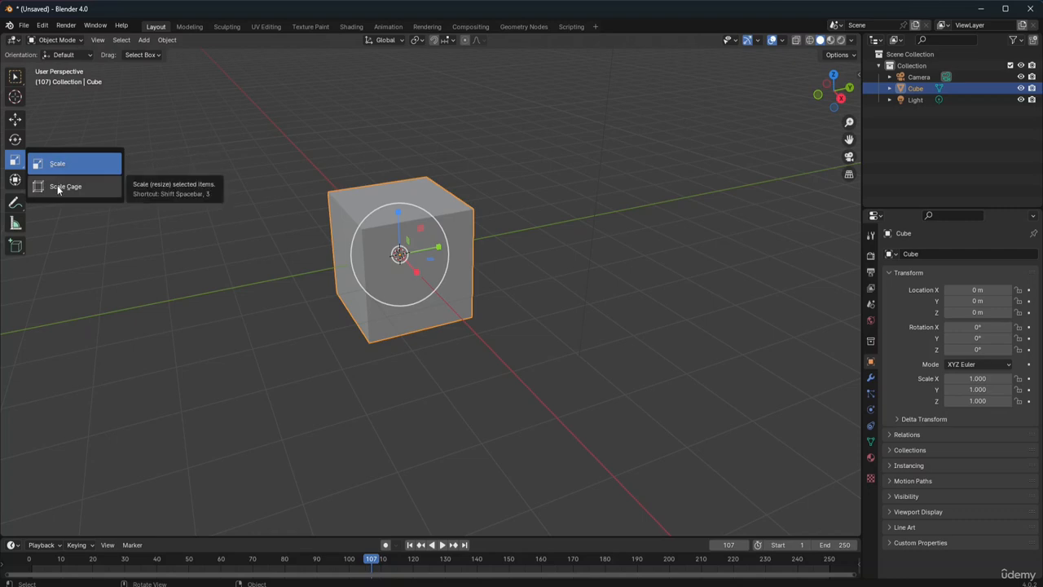
click(58, 187)
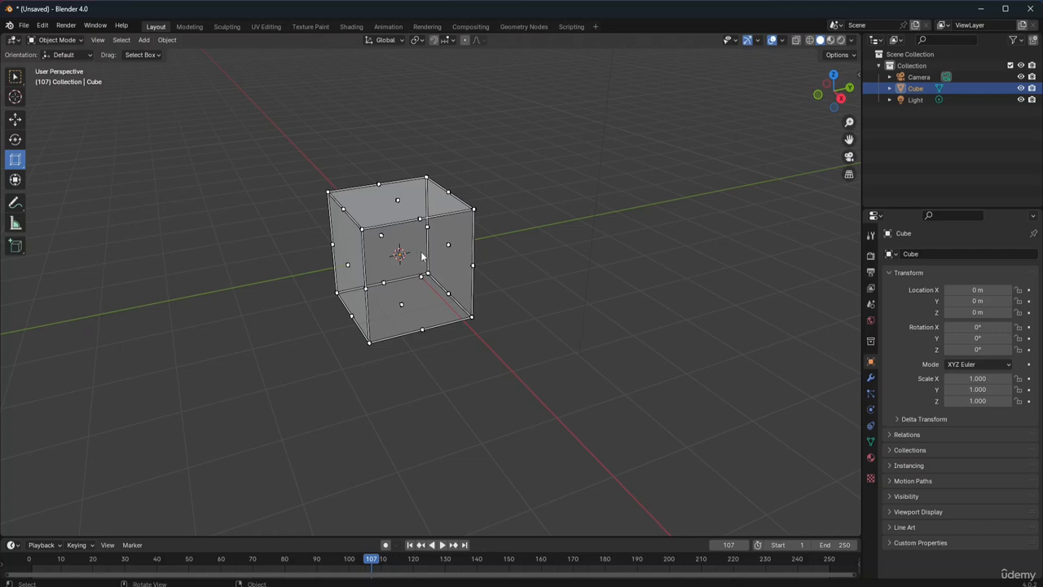
drag(474, 209, 520, 211)
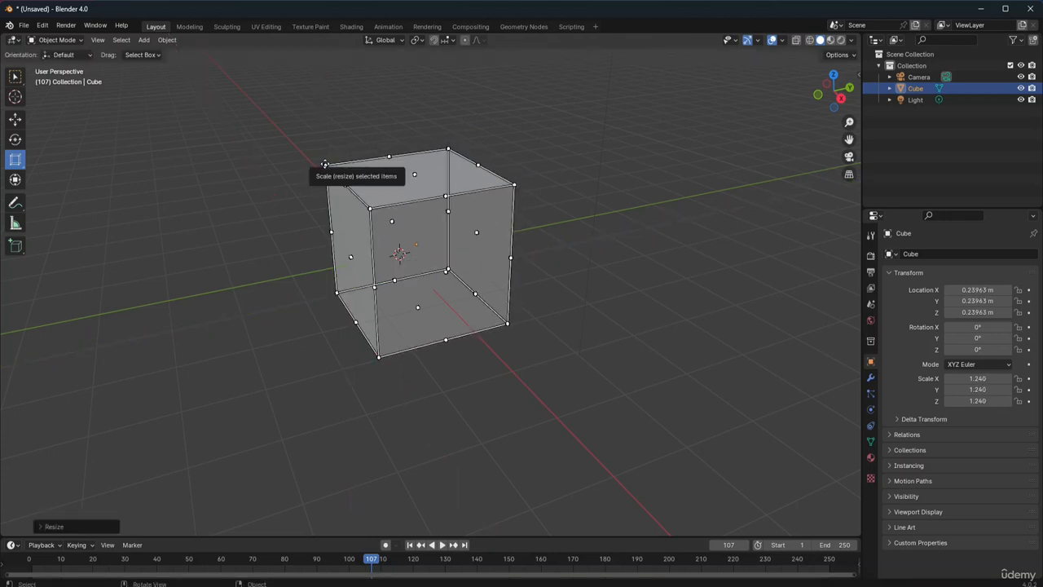
drag(325, 165, 300, 125)
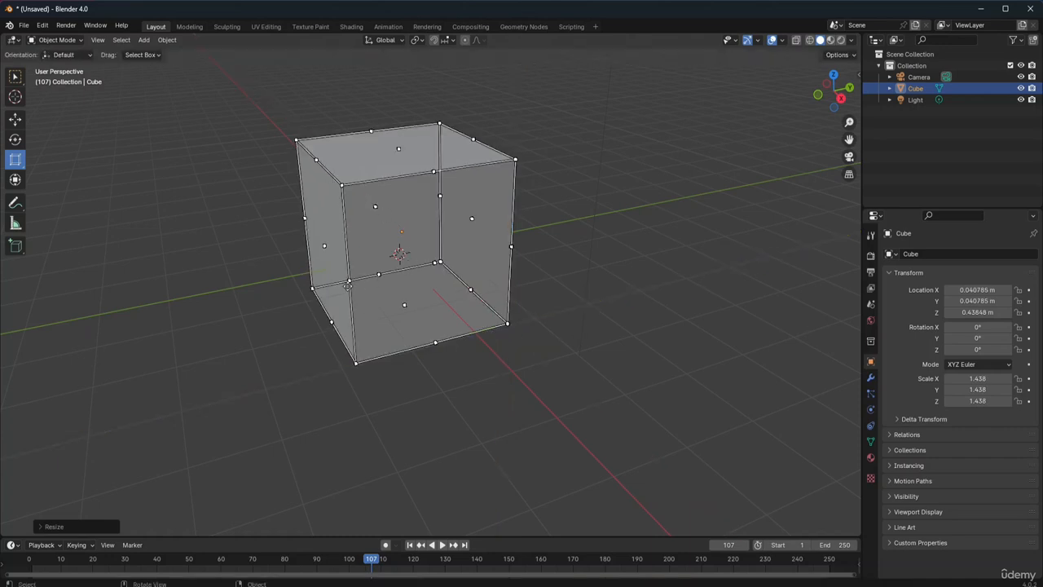
Stretch the cube by the cage's edge and face handles to about 3.562 on X and 1.698 on Y, and deselect it
drag(349, 280, 285, 289)
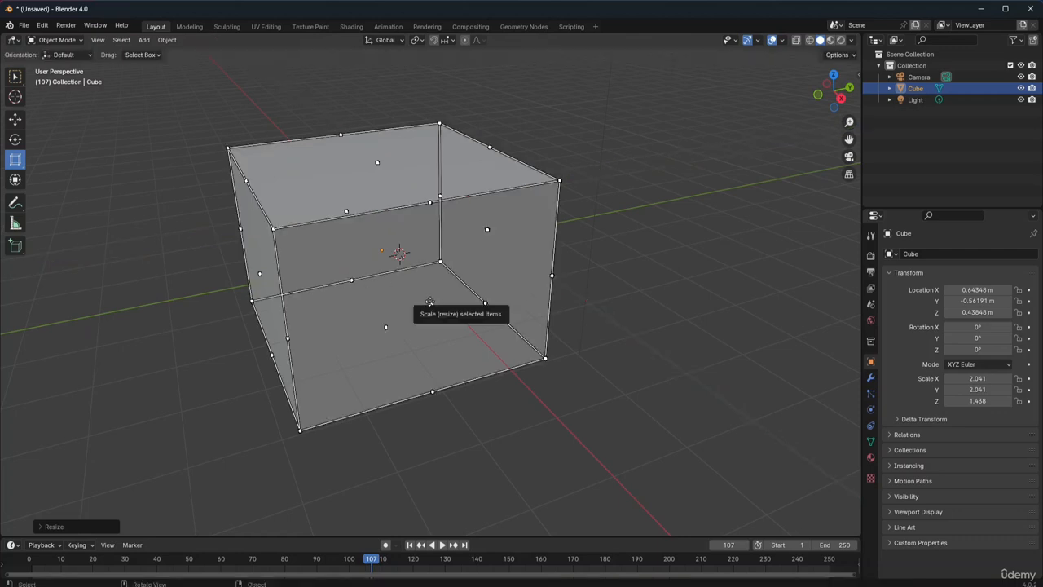
drag(430, 302, 464, 318)
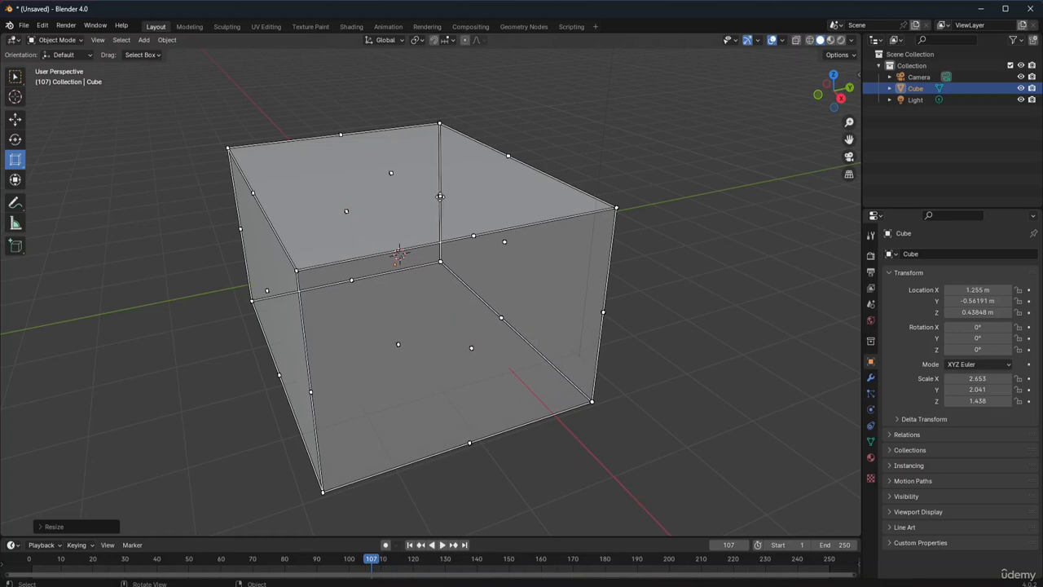
drag(440, 196, 373, 221)
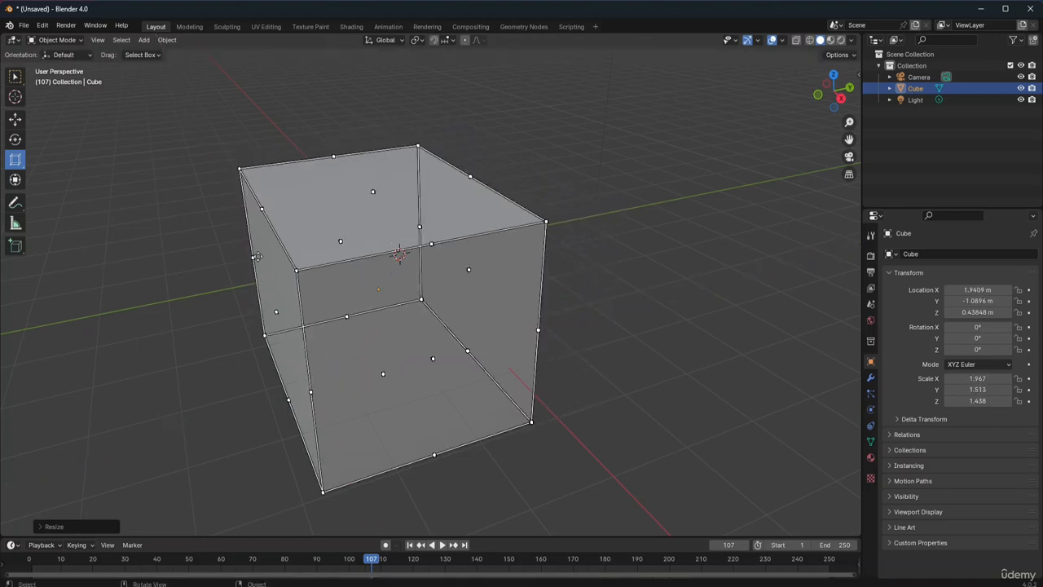
drag(256, 255, 213, 227)
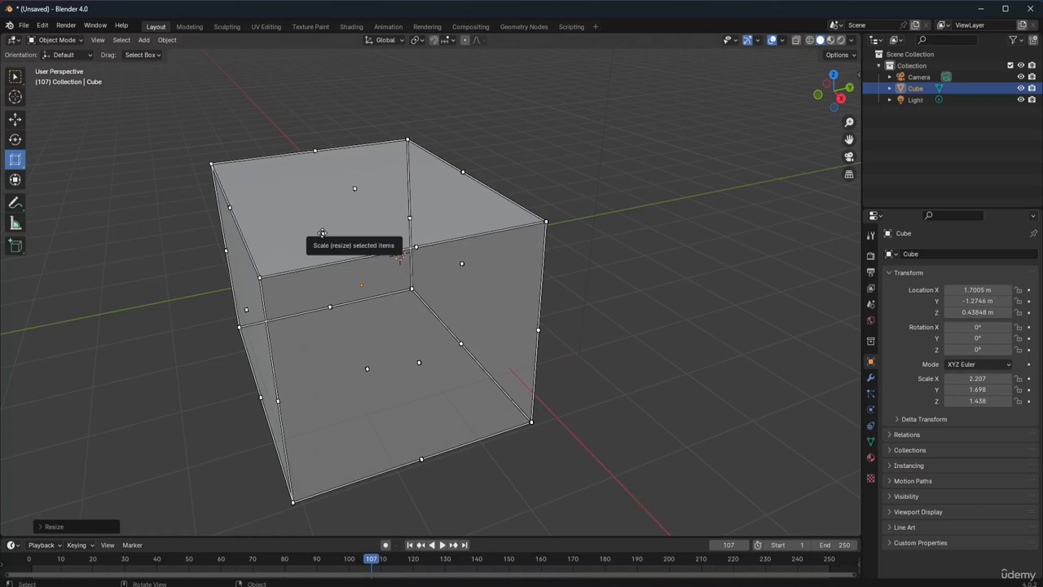
drag(321, 234, 279, 139)
click(674, 330)
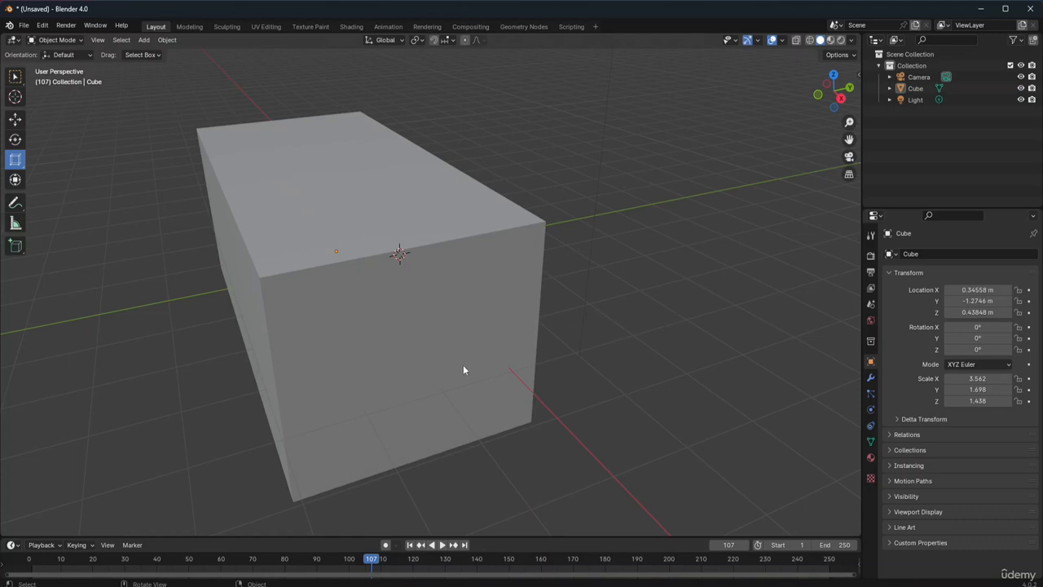
With the Transform tool, move the box along Y to about -1.086 m and rotate it to about -585° X, -9.5° Y and 547° Z
click(16, 180)
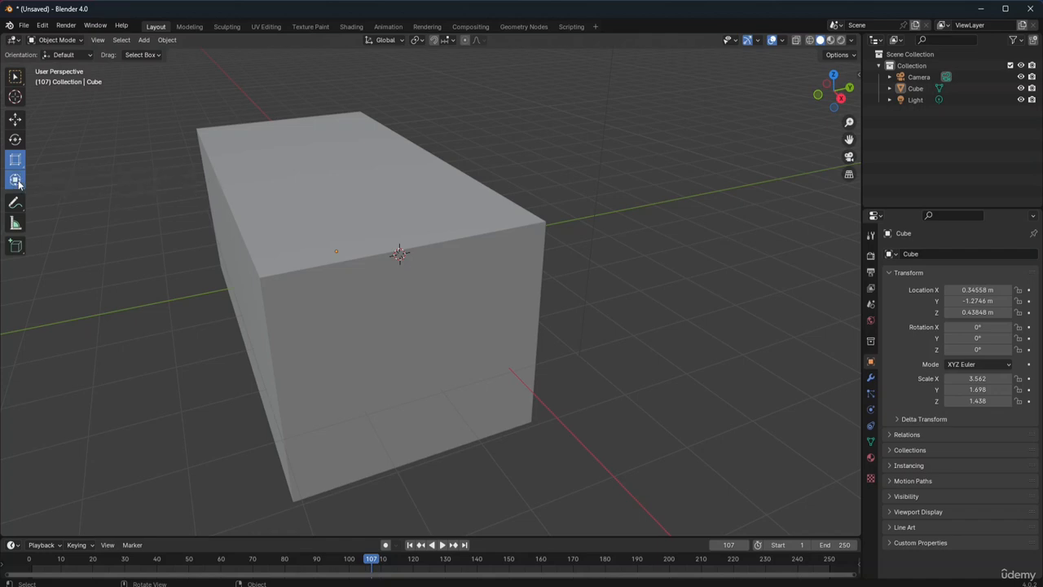
click(397, 259)
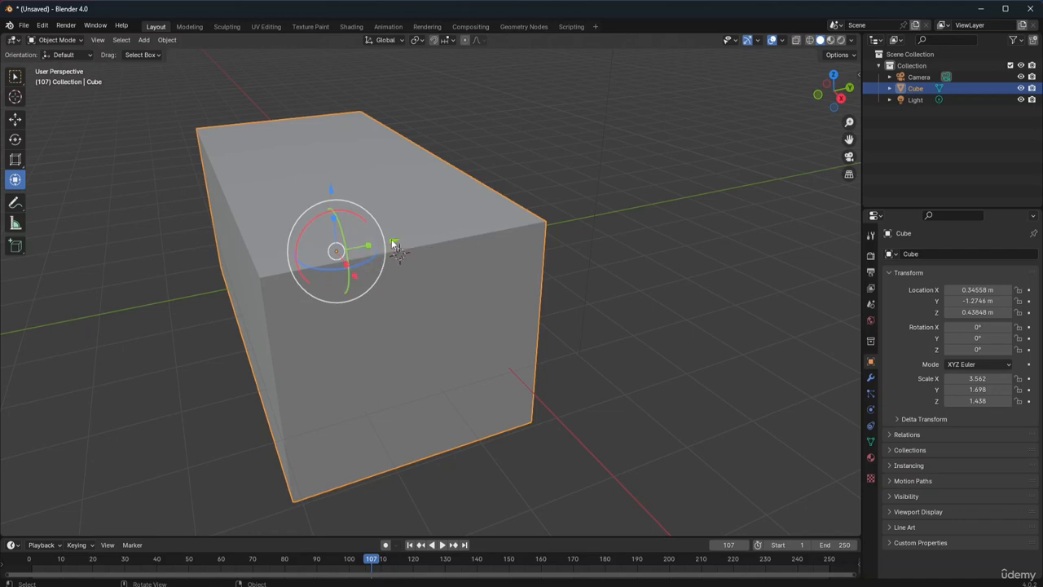
mouse_move(394, 245)
mouse_down()
mouse_move(408, 236)
mouse_move(257, 285)
mouse_move(508, 249)
mouse_move(400, 242)
mouse_move(408, 252)
mouse_move(375, 231)
mouse_move(384, 250)
mouse_move(367, 249)
mouse_move(399, 254)
mouse_up()
drag(359, 287, 449, 222)
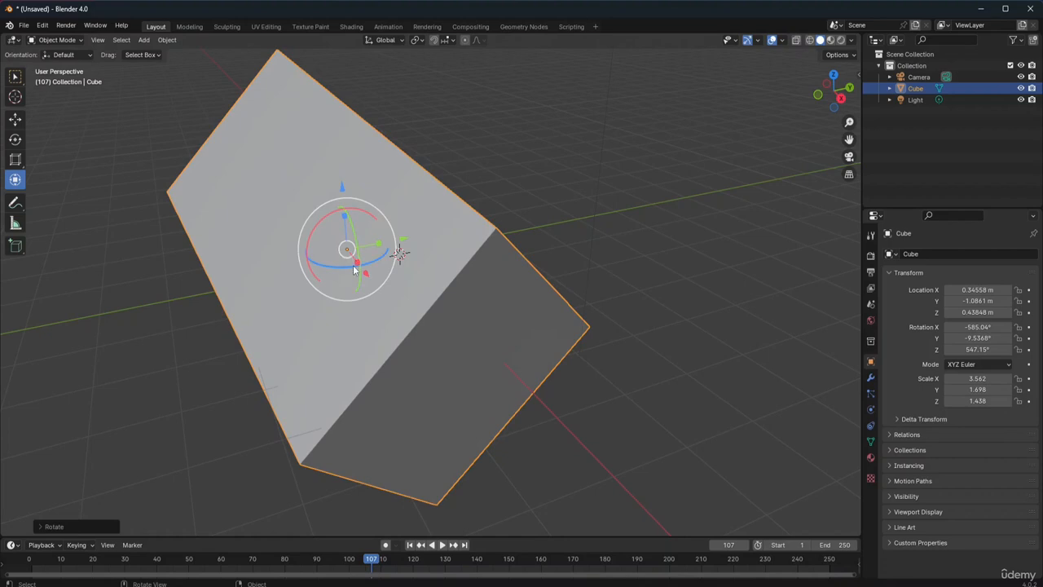
Rotate the box freely with the Transform gizmo to about -597.8° X, 5.6° Y and 458.4° Z, and deselect it
mouse_move(348, 269)
mouse_down()
mouse_move(356, 261)
mouse_move(360, 271)
mouse_up()
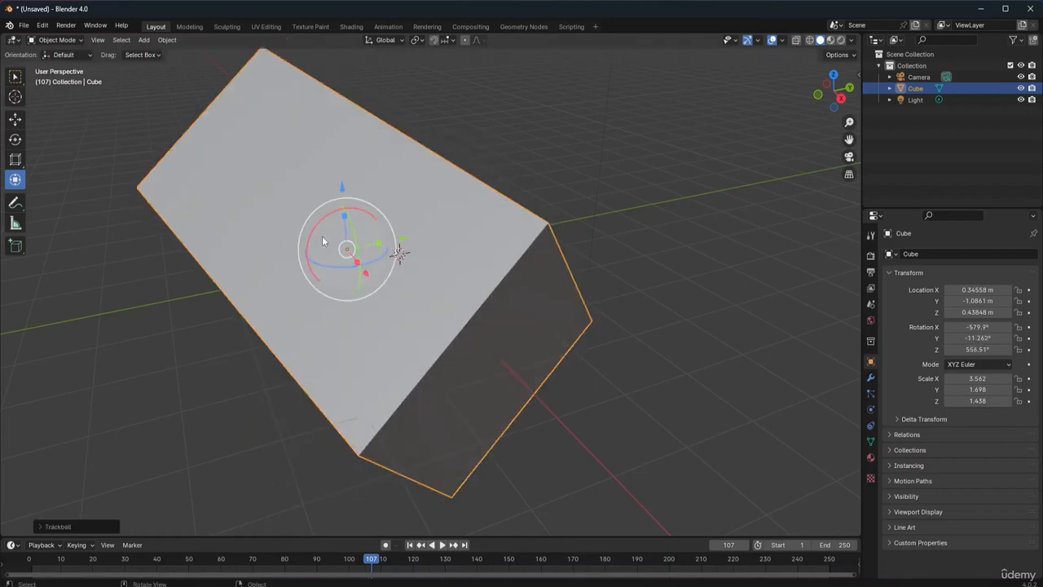
drag(320, 225, 322, 182)
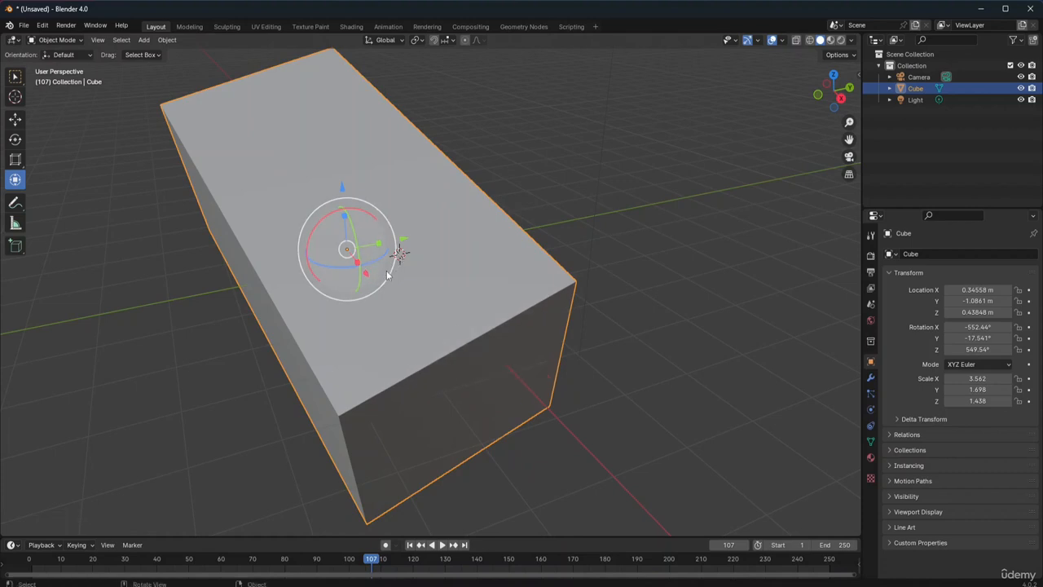
drag(397, 259, 398, 254)
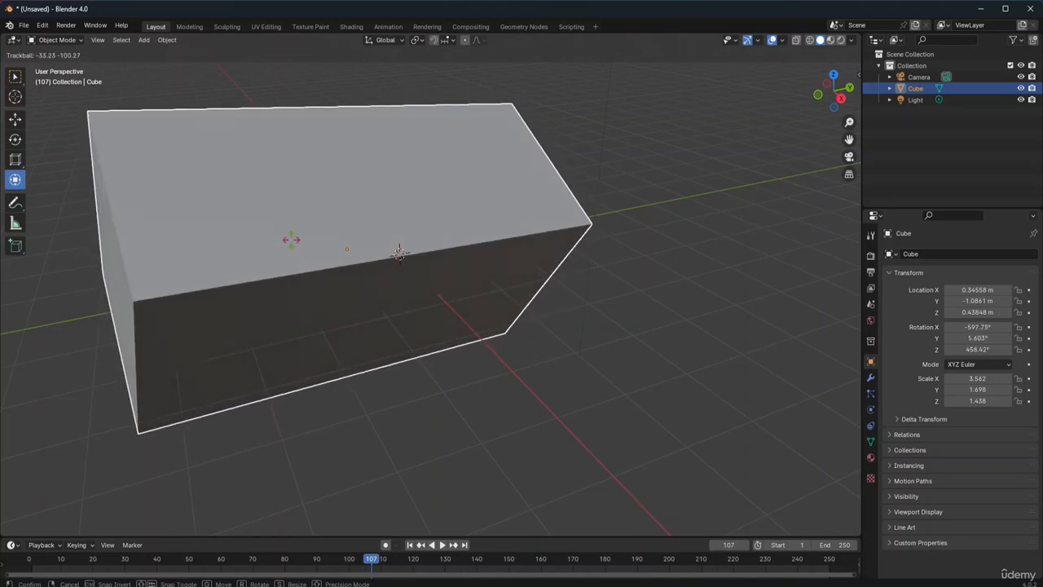
click(291, 240)
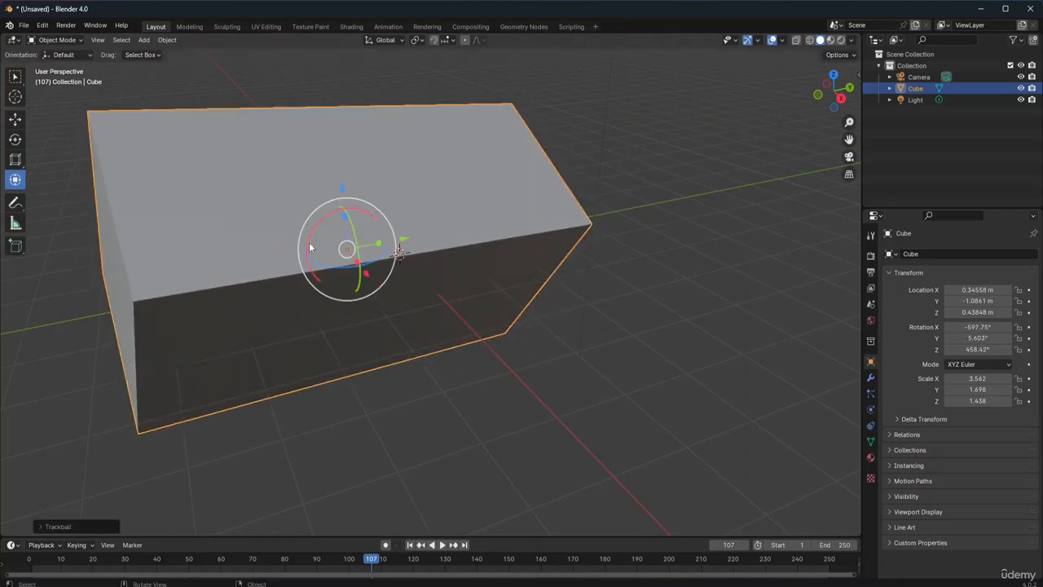
click(676, 254)
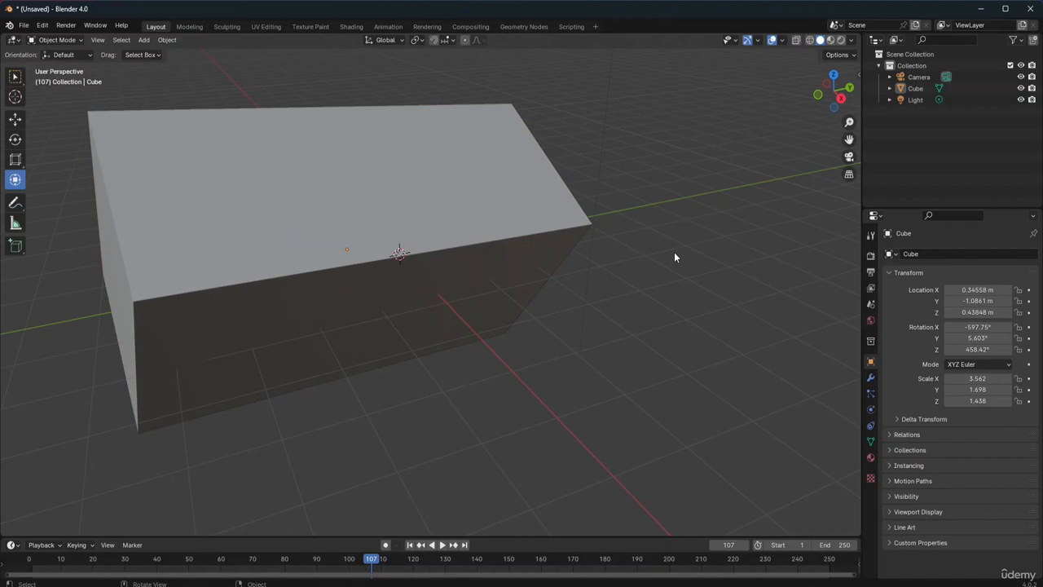
Transform the box to location about -0.483, -0.713, 2.264 m, rotation -553.5°, 0.96°, 453° and scale 3.581, 3.645, 1.582, and deselect it
scroll(674, 257, down, 6)
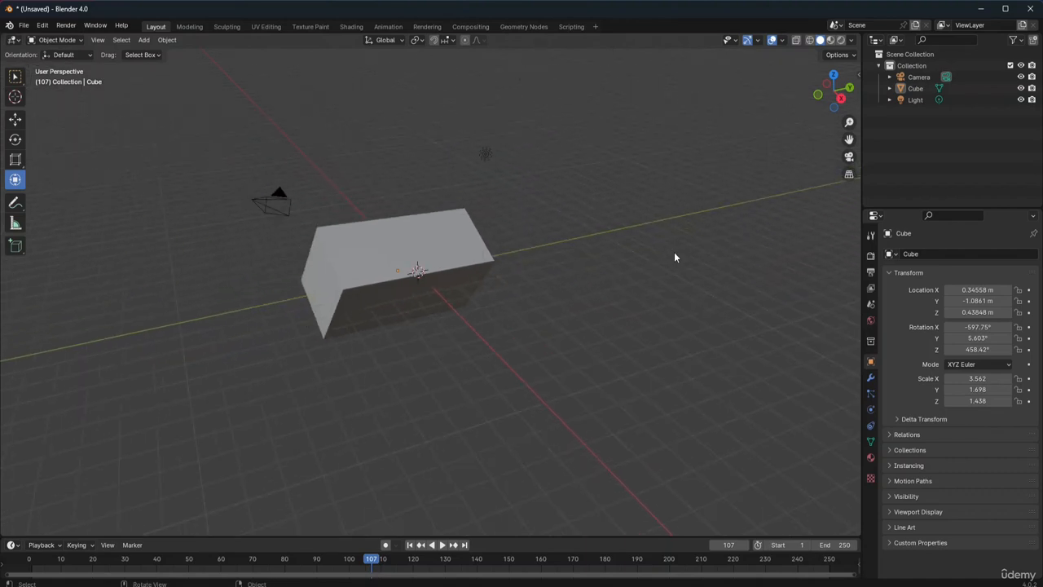
click(437, 247)
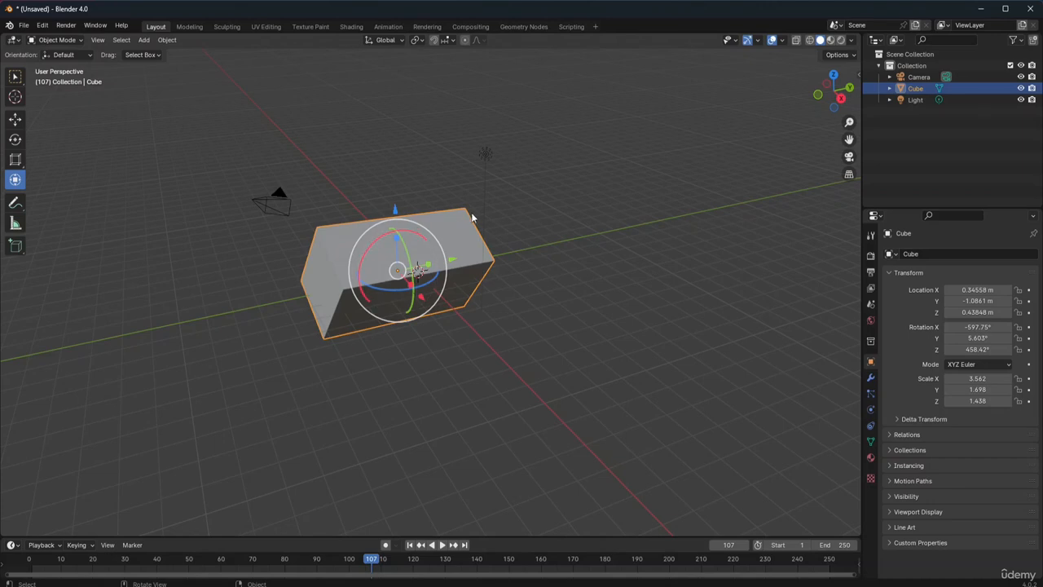
drag(396, 270, 180, 321)
drag(331, 278, 397, 221)
drag(397, 184, 380, 249)
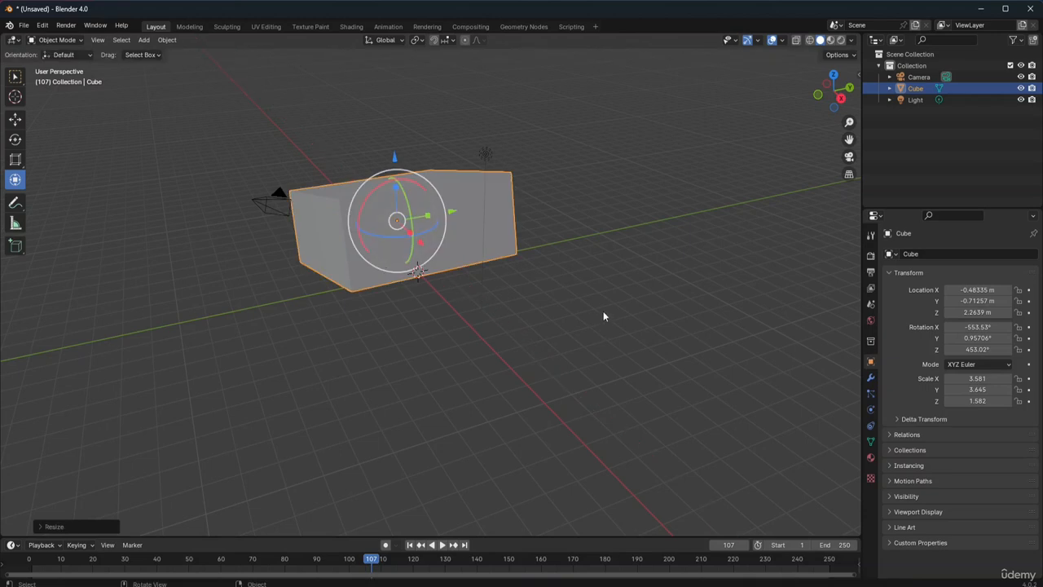
click(596, 314)
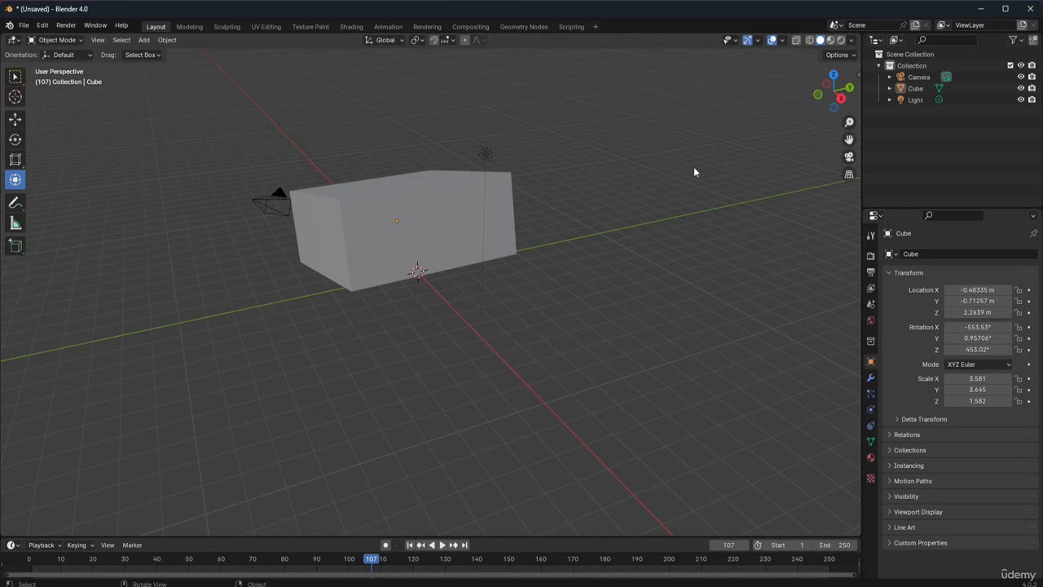
Enable the Move, Rotate and Scale object gizmos in the viewport, dismissing the VPN update pop-up
click(758, 40)
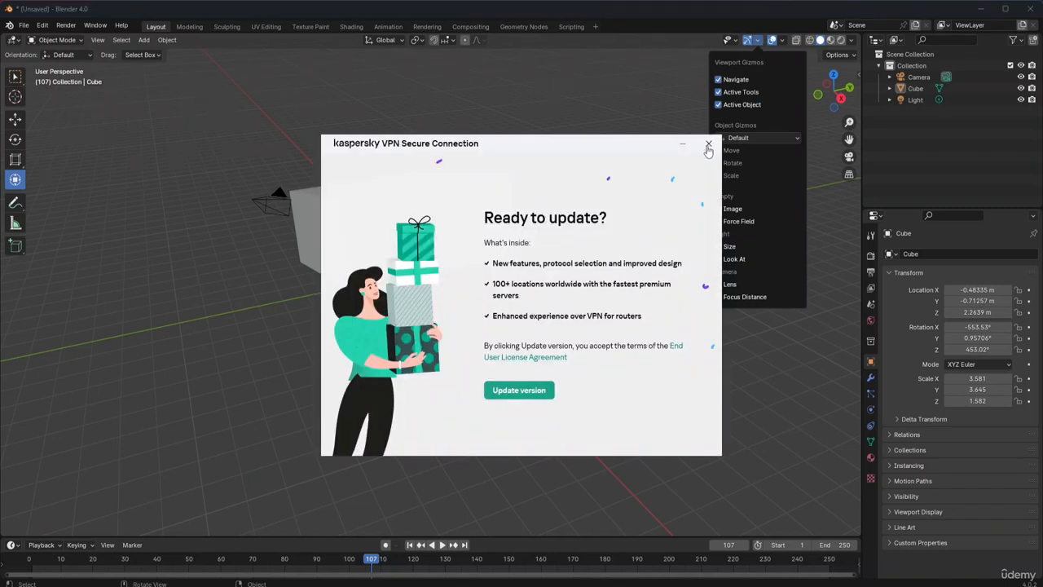
click(708, 145)
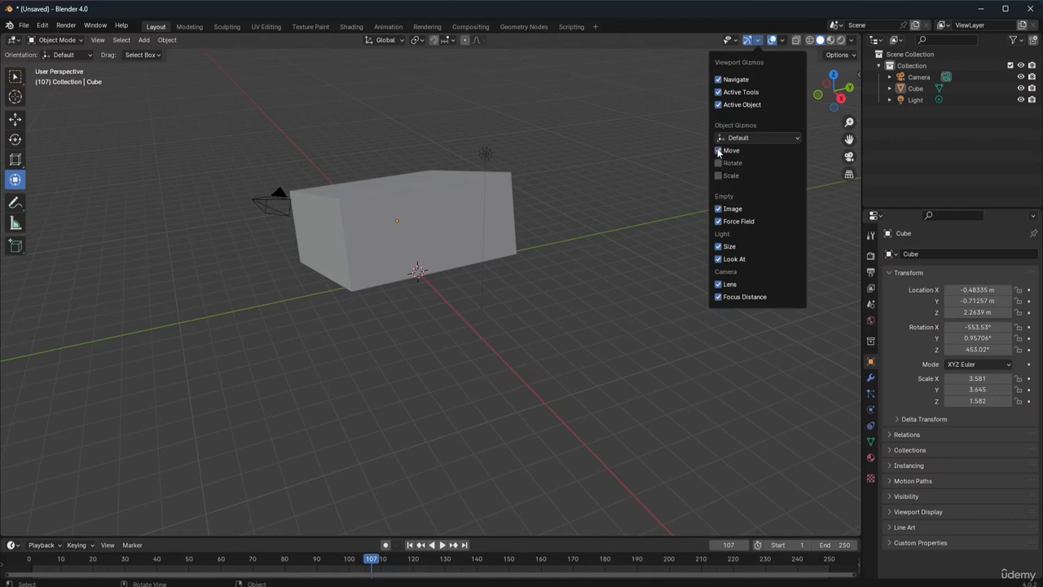
click(719, 163)
click(718, 176)
click(683, 252)
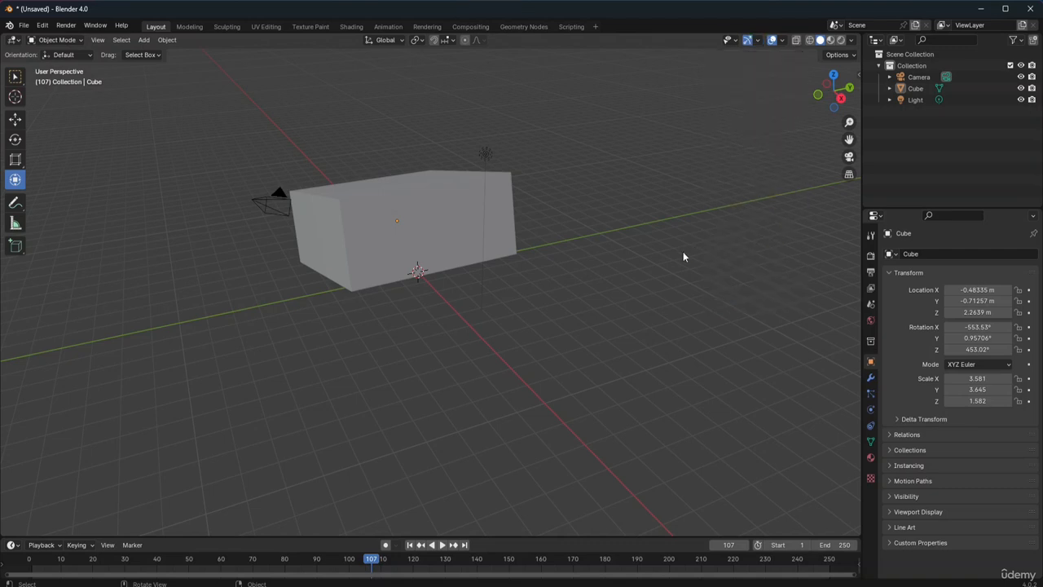
Rotate the box to about -657° X, -24.3° Y and 559.4° Z, and move it with the light, placing the box at 1.014, -1.631, -0.407 m
click(443, 208)
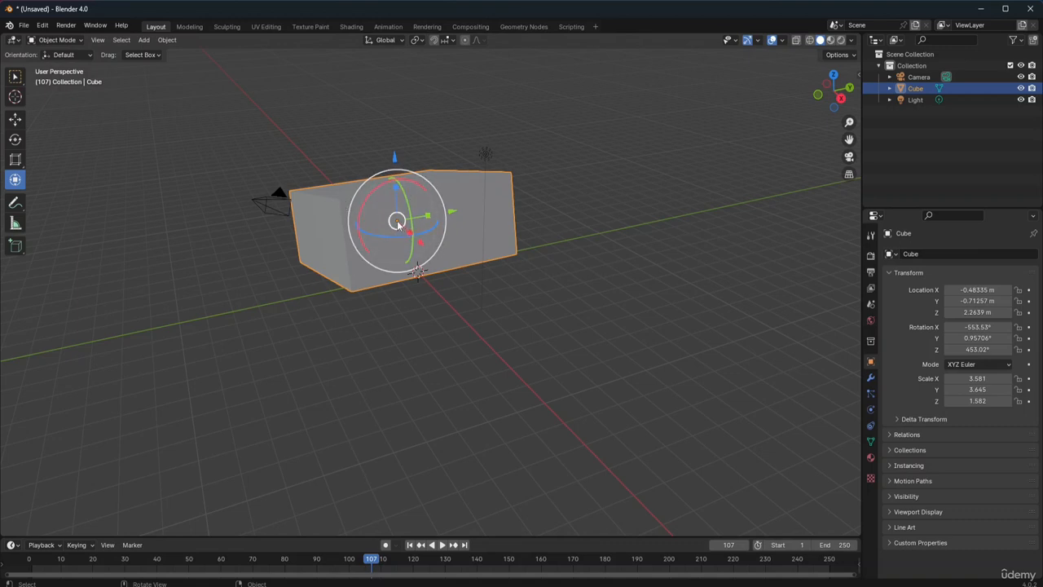
drag(397, 222, 199, 453)
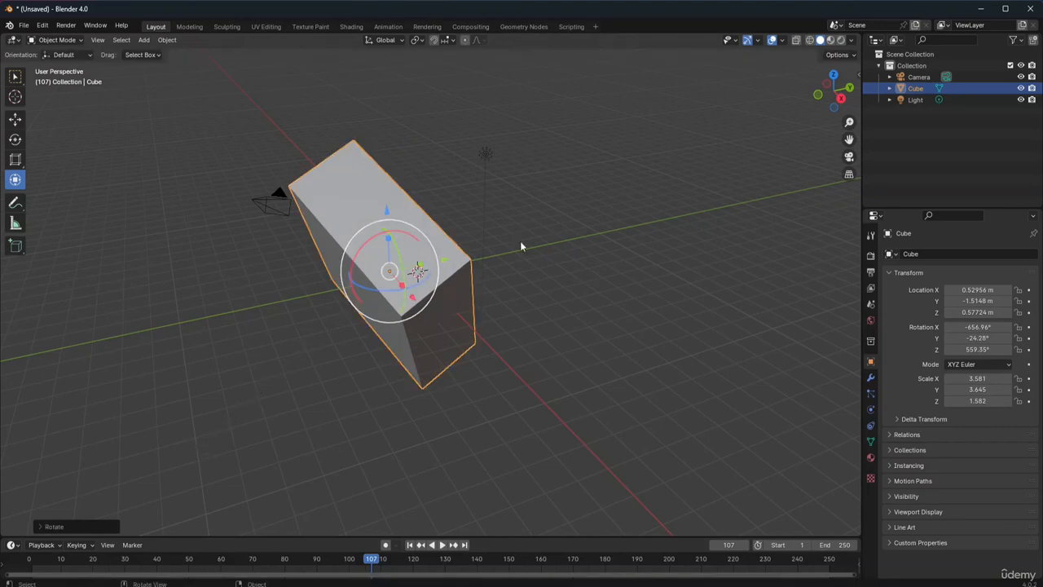
drag(349, 209, 487, 427)
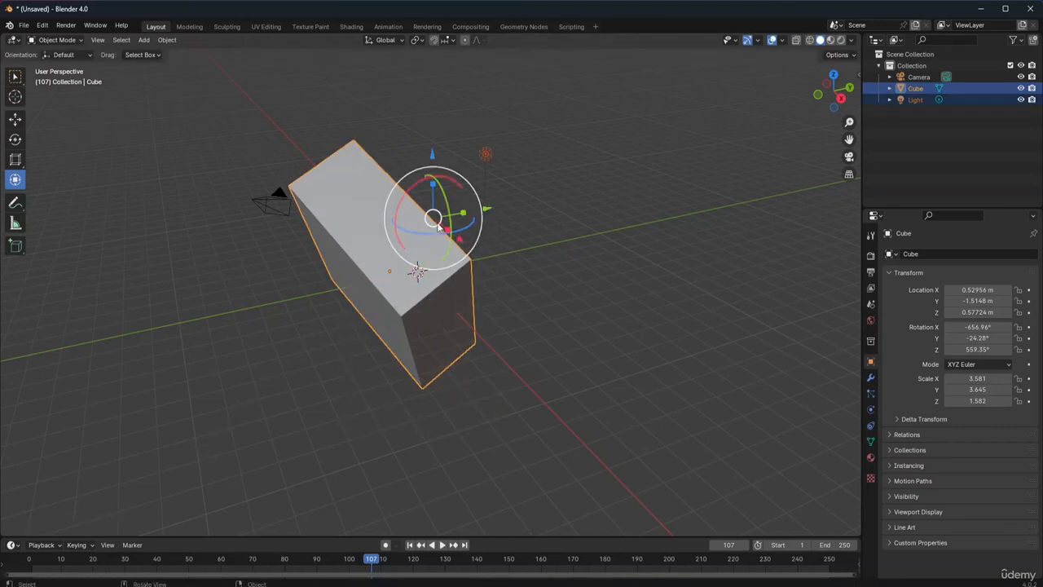
key(g)
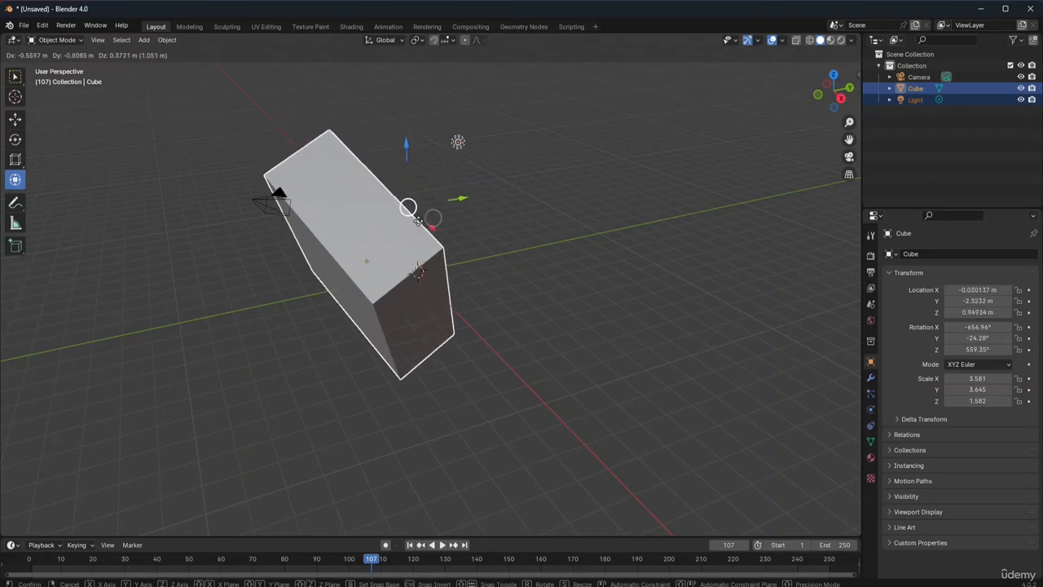
click(436, 248)
click(595, 262)
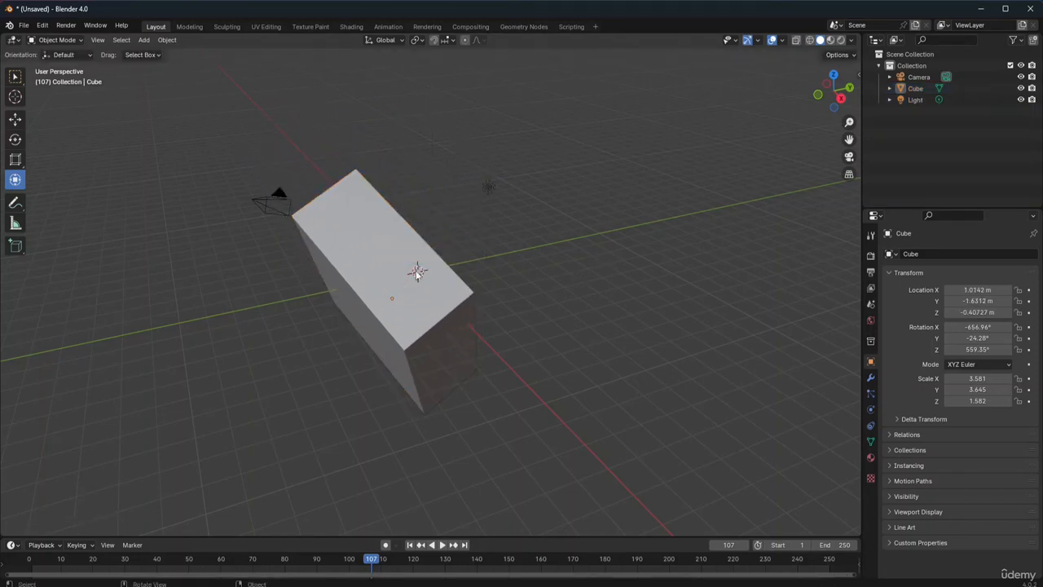
Select the box and turn off the Move, Rotate and Scale object gizmos
click(915, 88)
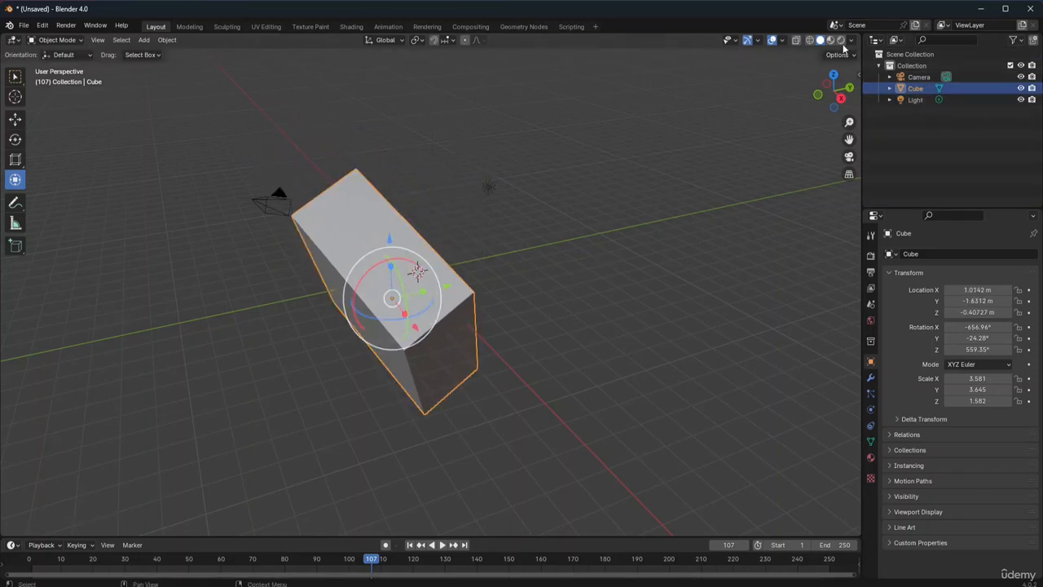
click(758, 41)
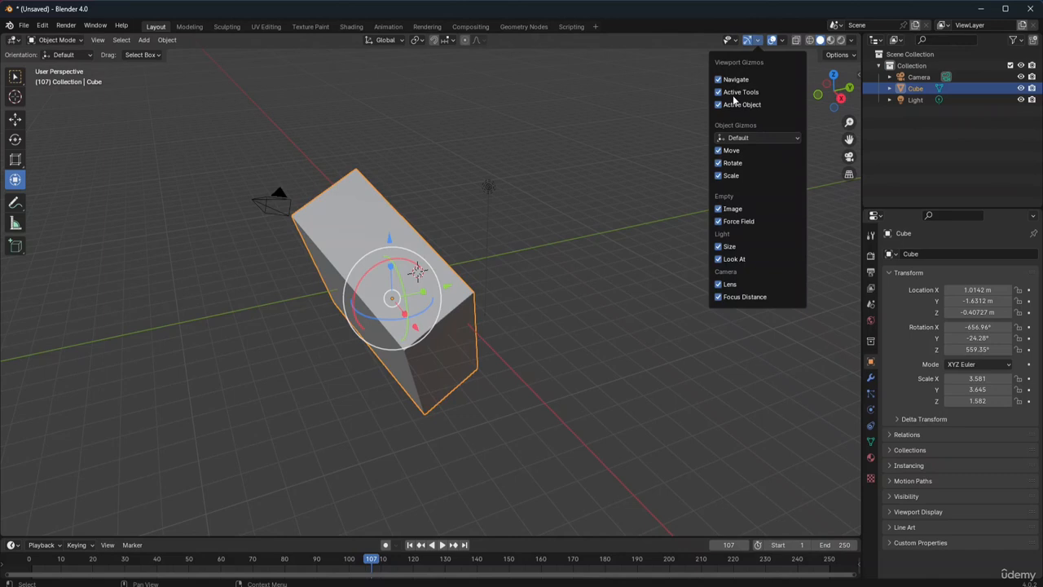
click(718, 151)
click(718, 163)
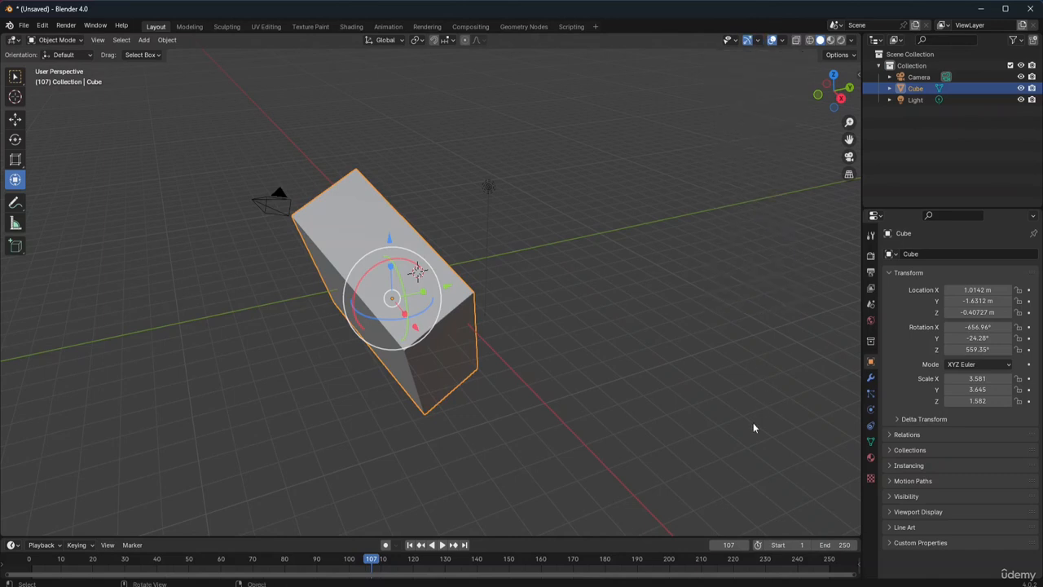
Rotate the box to about -653.1° X, -27.4° Y and 555.3° Z
key(r)
click(476, 229)
click(510, 282)
click(383, 239)
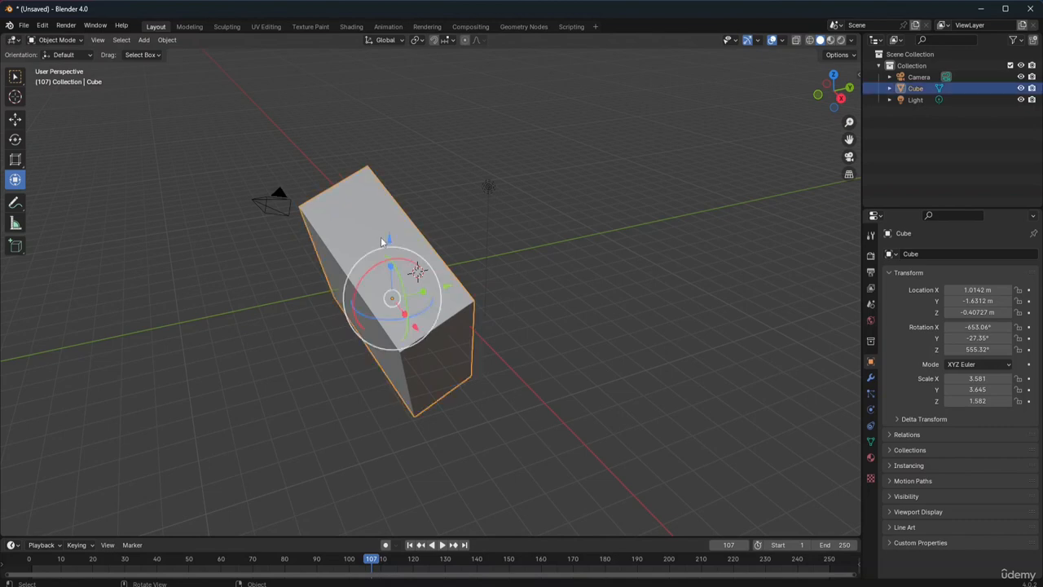
Review the object gizmo orientation options, keep Default, and deselect the box
click(758, 41)
click(739, 138)
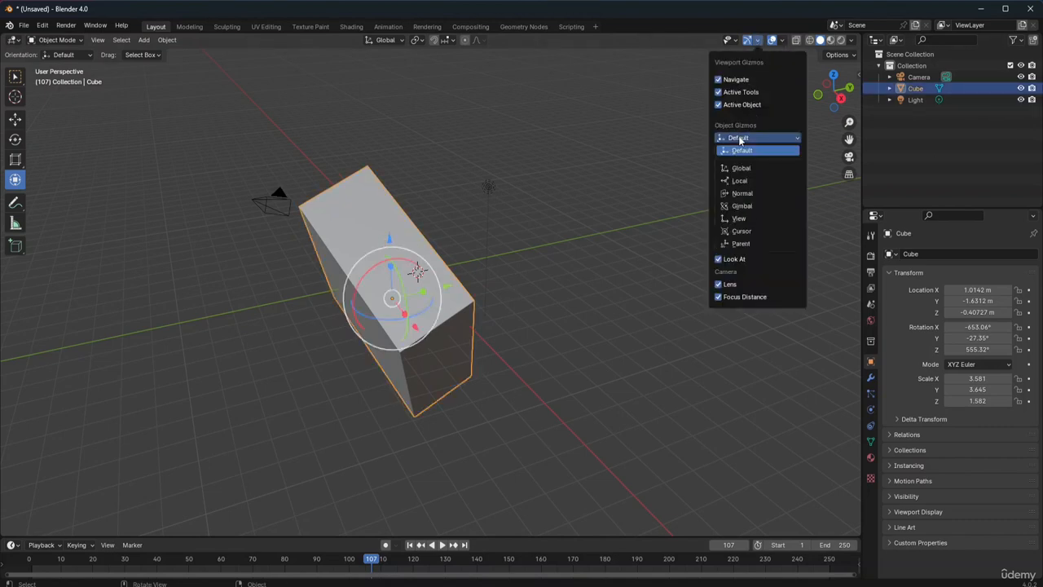
click(747, 150)
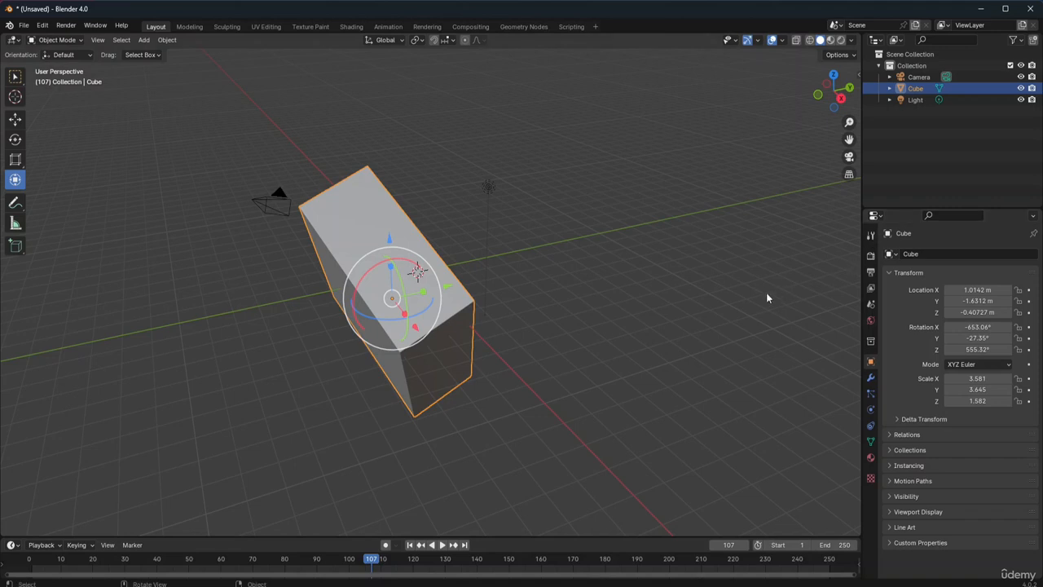
click(625, 305)
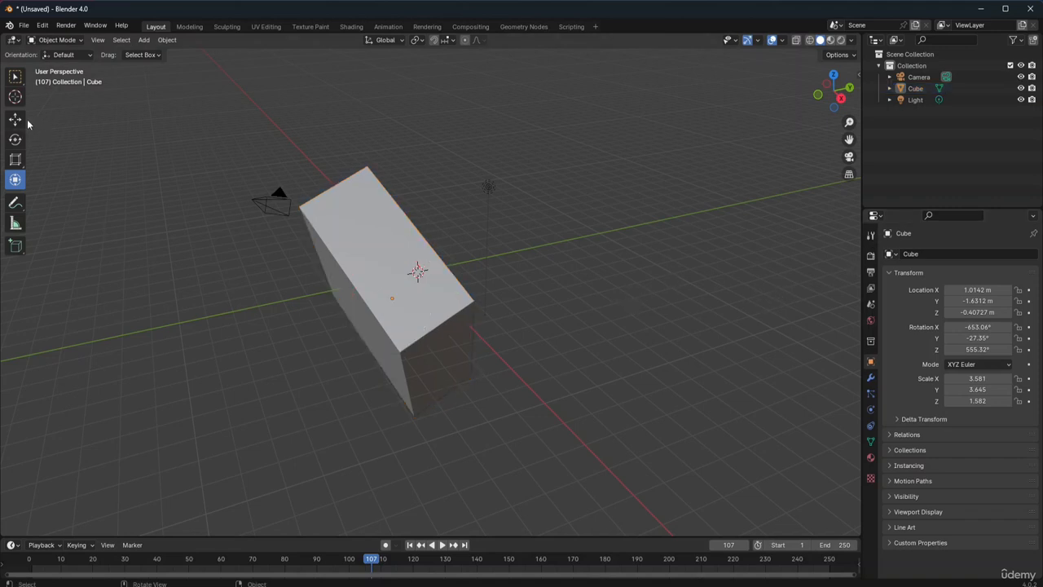
Switch to the Select Box tool and view the object Transform commands for Move, Rotate and Scale with their shortcuts
click(16, 78)
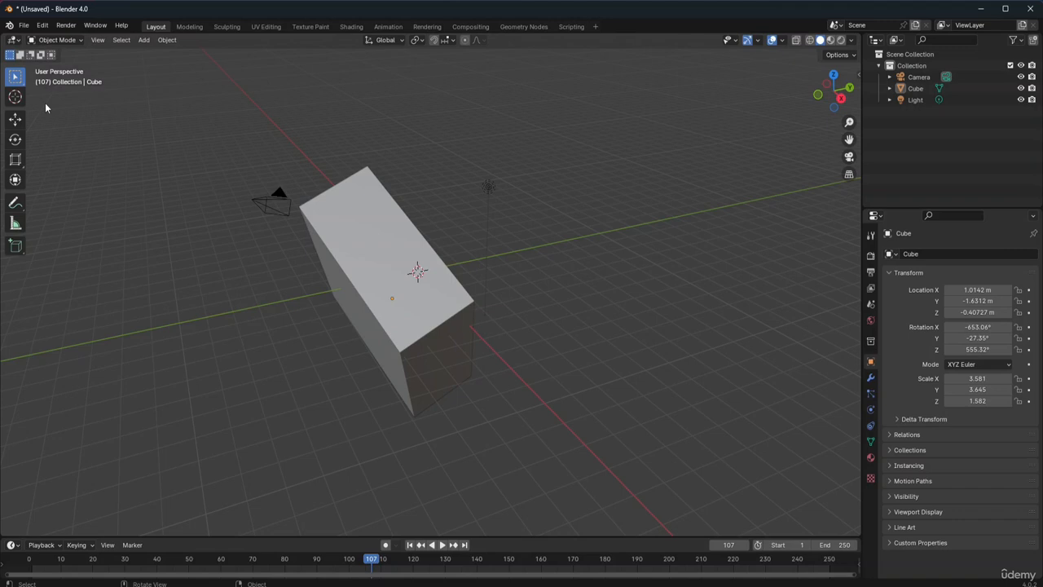
click(167, 40)
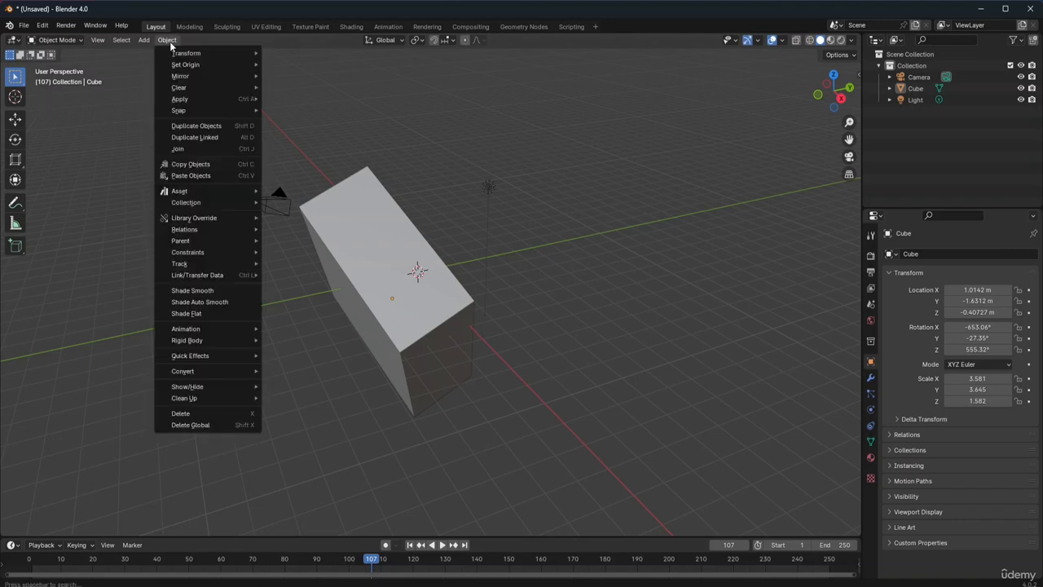
mouse_move(186, 54)
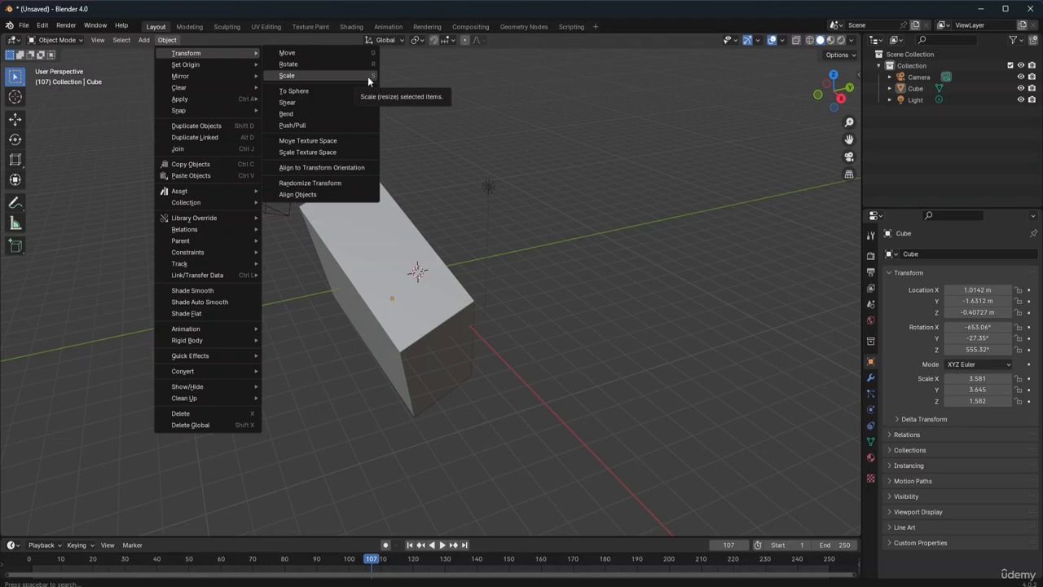
key(Escape)
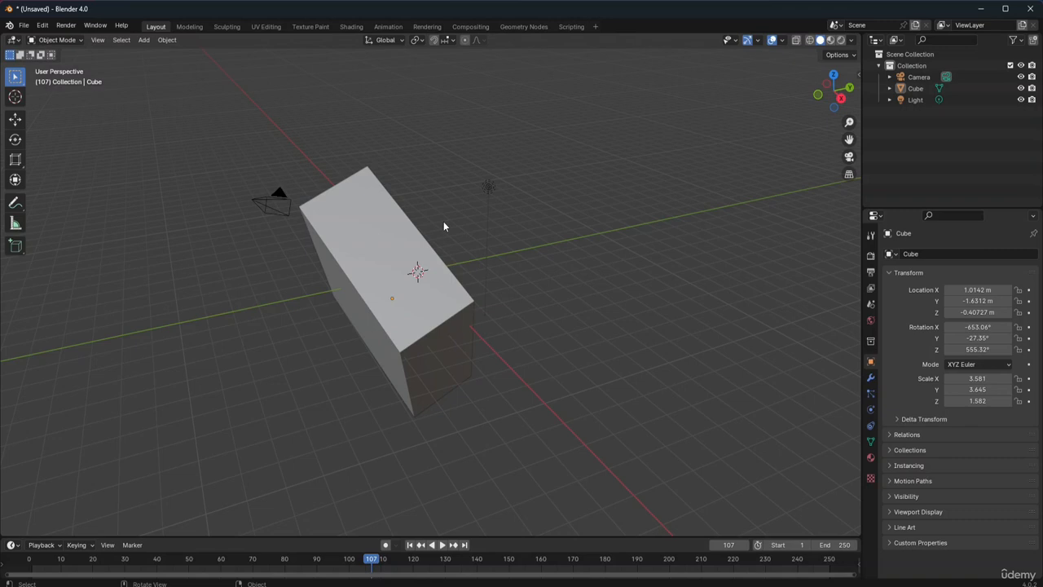
key(shift+m)
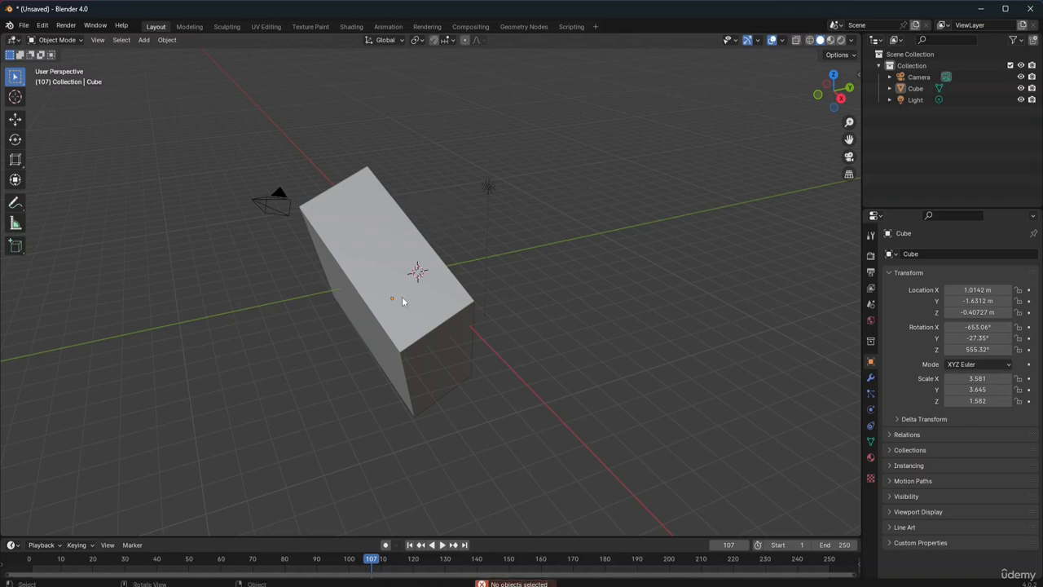
key(m)
click(432, 324)
key(m)
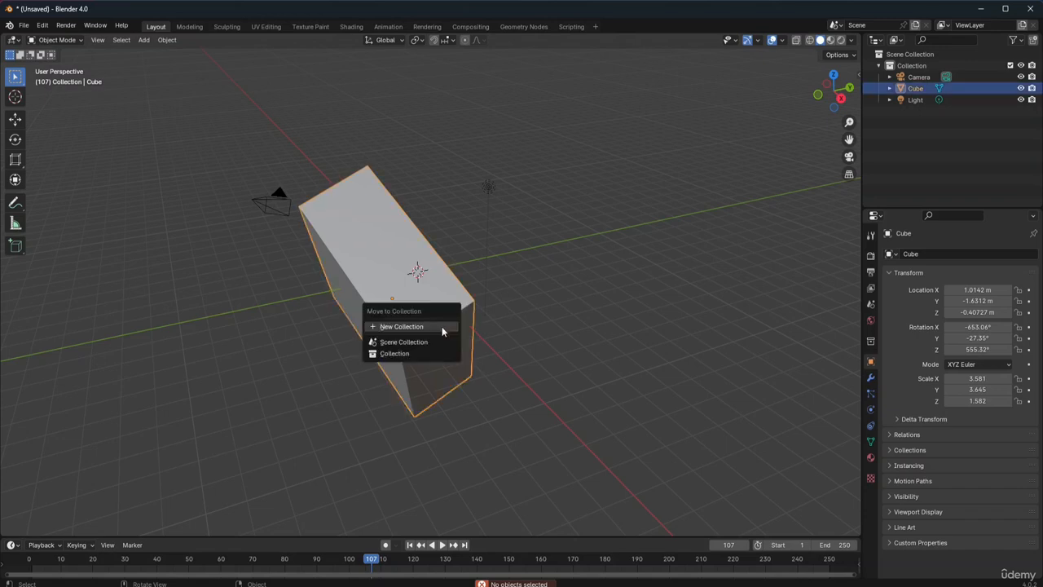
drag(440, 367, 504, 328)
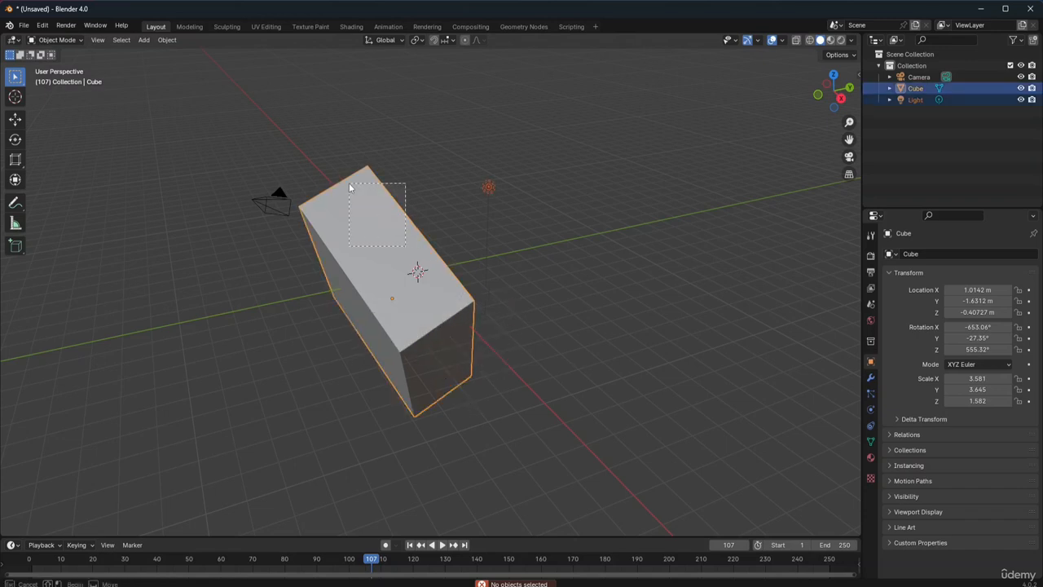
drag(361, 233, 450, 337)
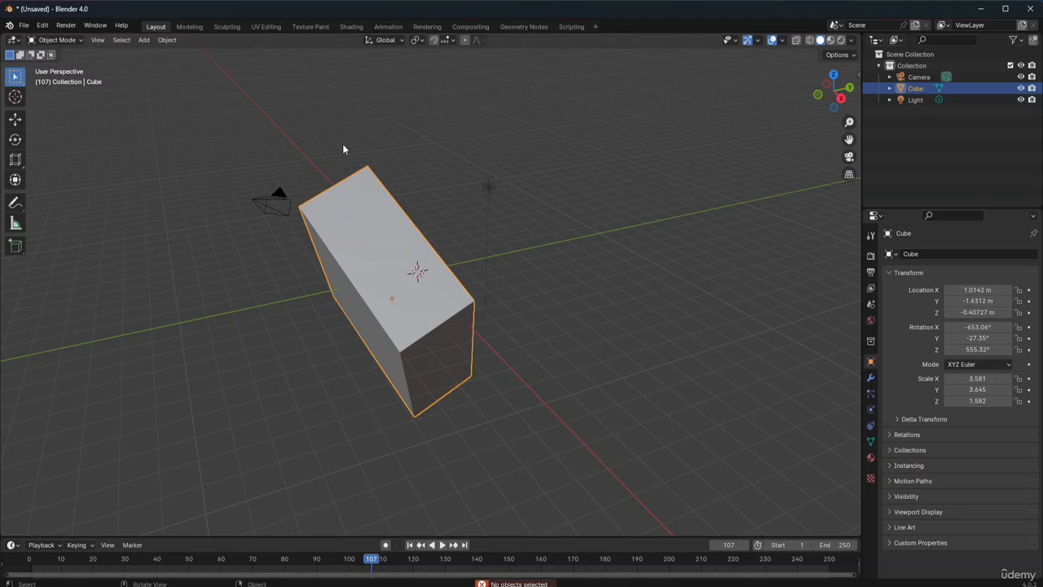
Check the shortcuts of the object Transform commands again and reselect the box
click(163, 40)
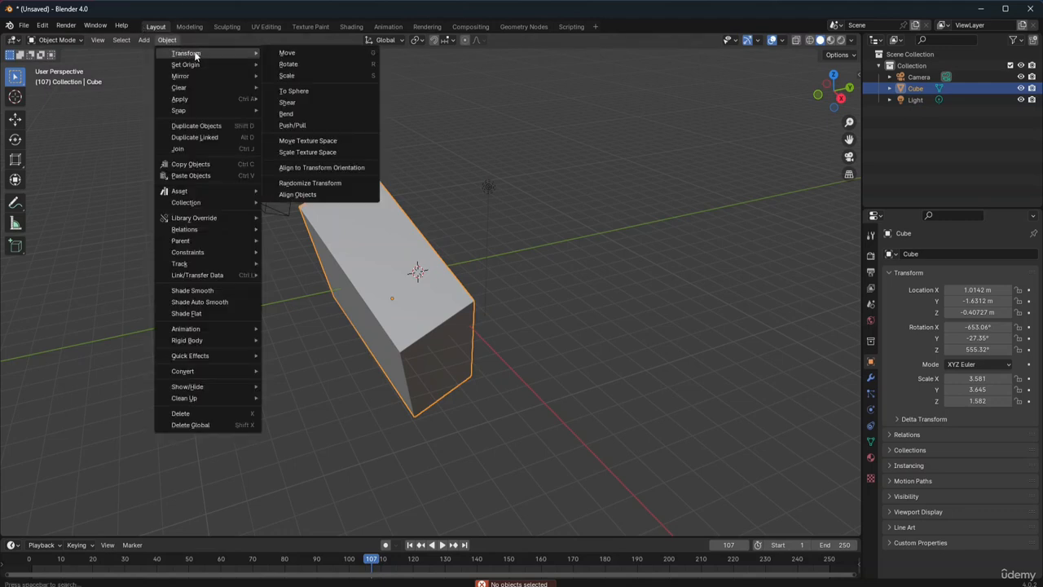
click(489, 163)
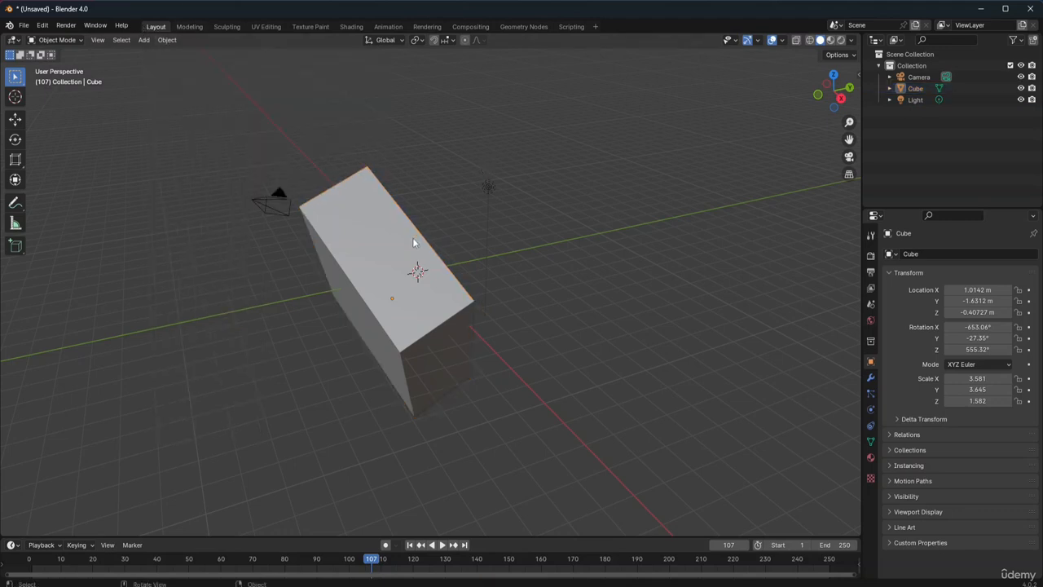
click(399, 259)
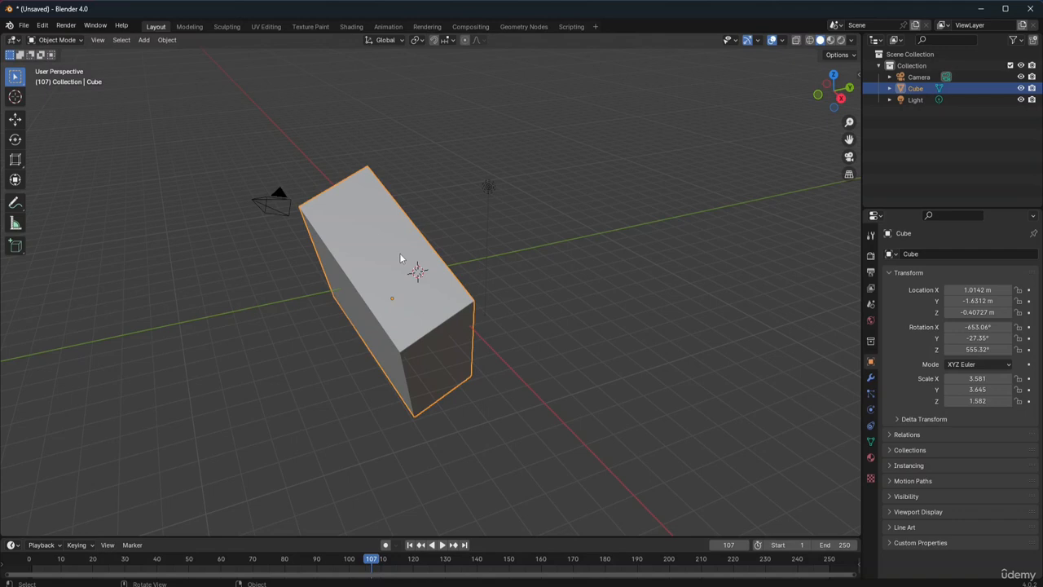
Move the selected box slightly to about X 1.03 m, Y -1.56 m and Z -0.39 m
key(g)
click(401, 255)
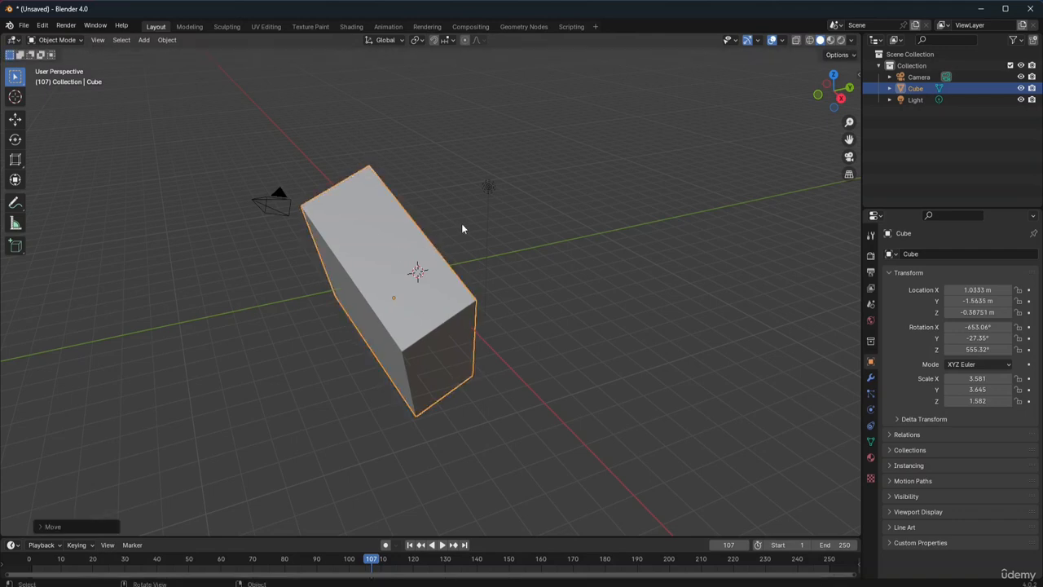
drag(416, 260, 364, 194)
drag(410, 311, 270, 140)
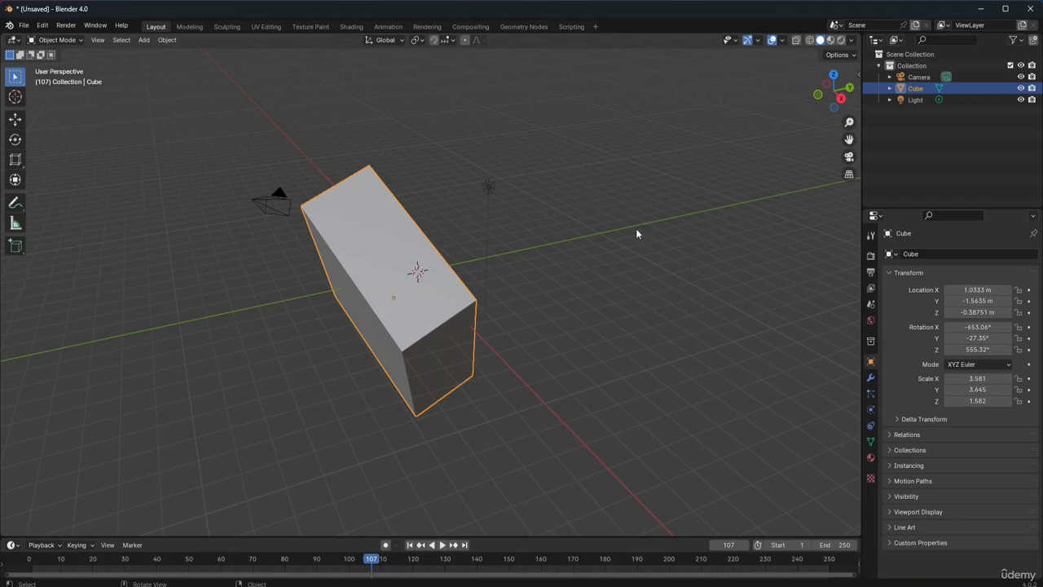
Move the box freely in the viewport several times, ending at about X 1.28 m, Y 1.14 m and Z 1.36 m
key(g)
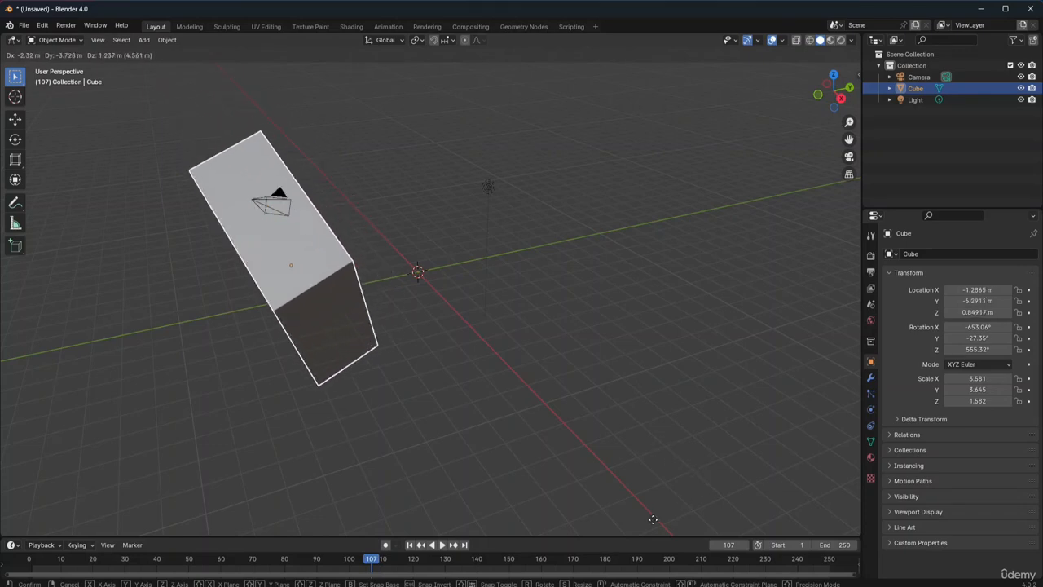
click(798, 528)
key(g)
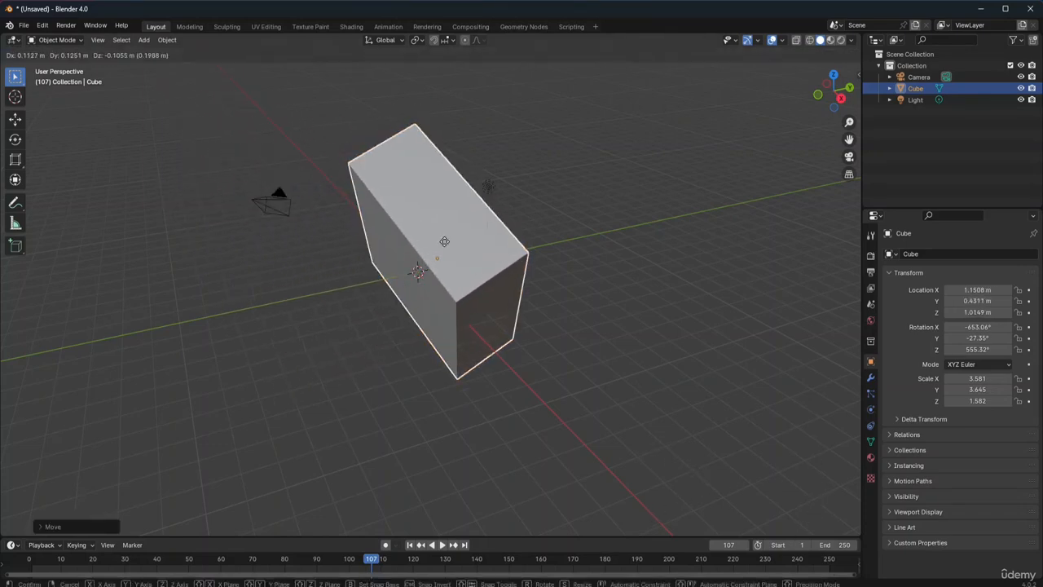
click(436, 277)
key(g)
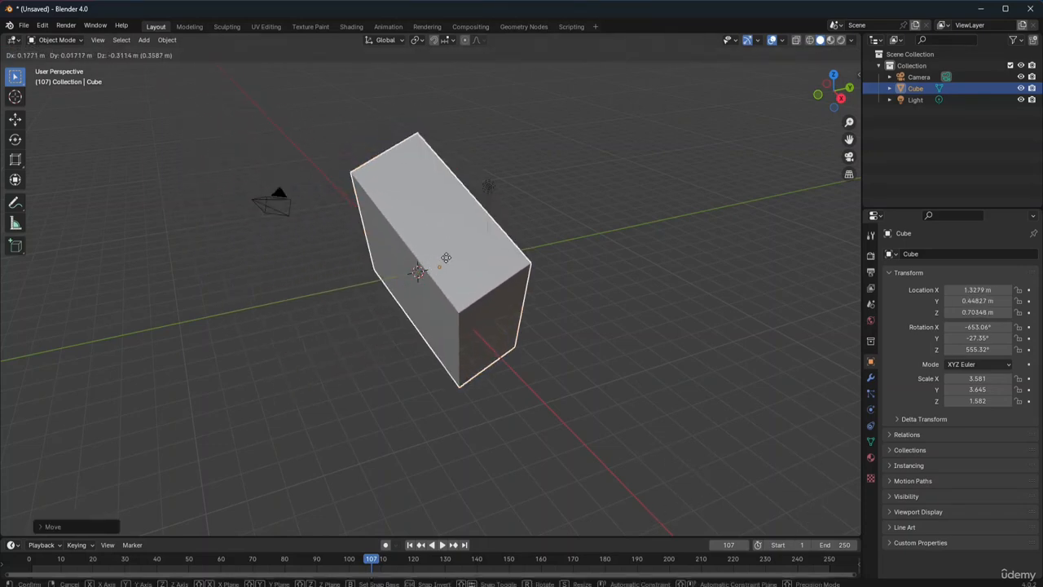
click(455, 285)
key(g)
click(450, 247)
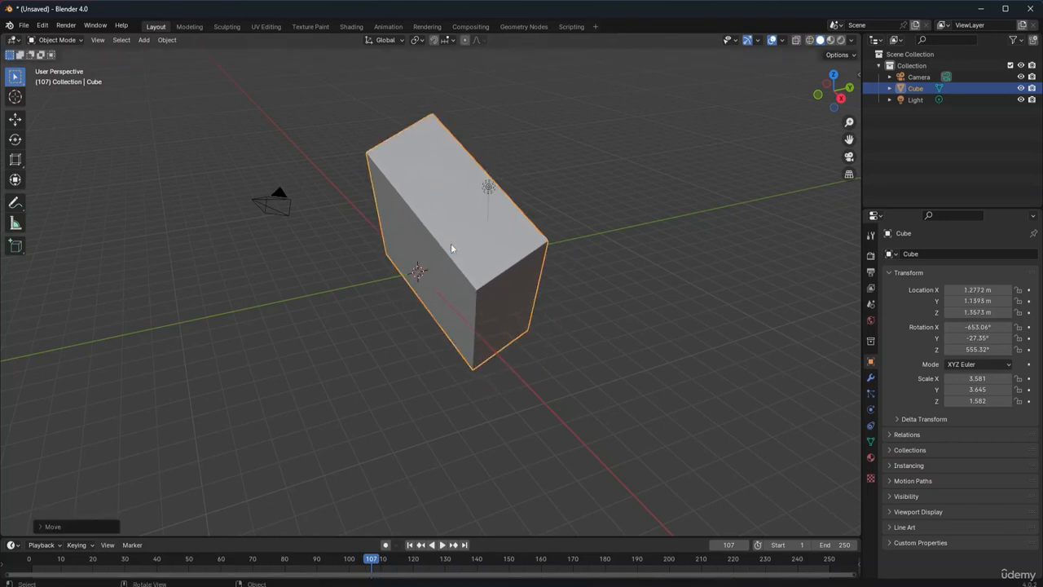
Move the box close to the world origin, at about X 1.11 m, Y -0.60 m and Z 0.26 m, and keep it selected
key(g)
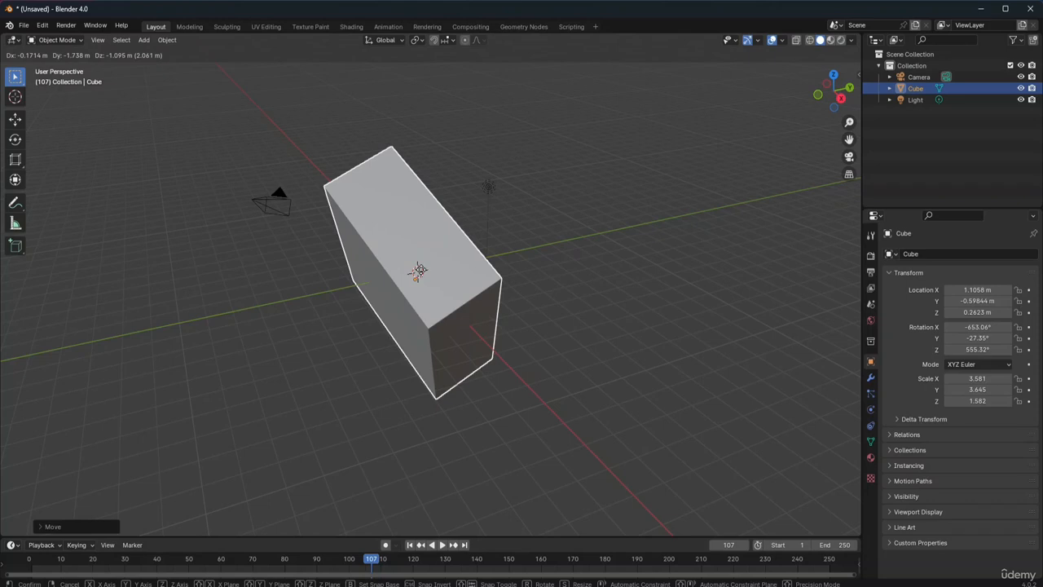
click(419, 272)
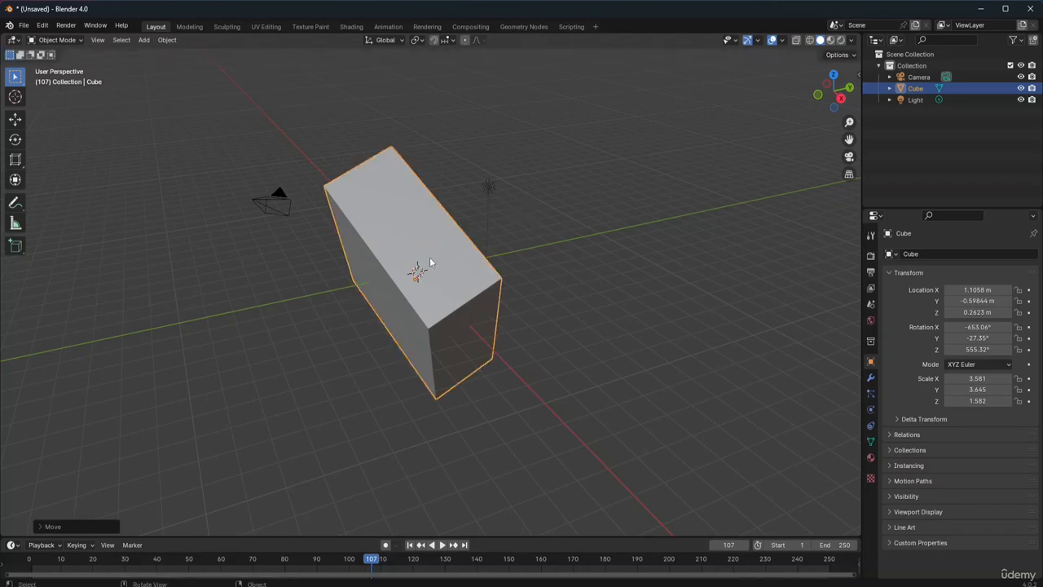
click(562, 186)
click(421, 252)
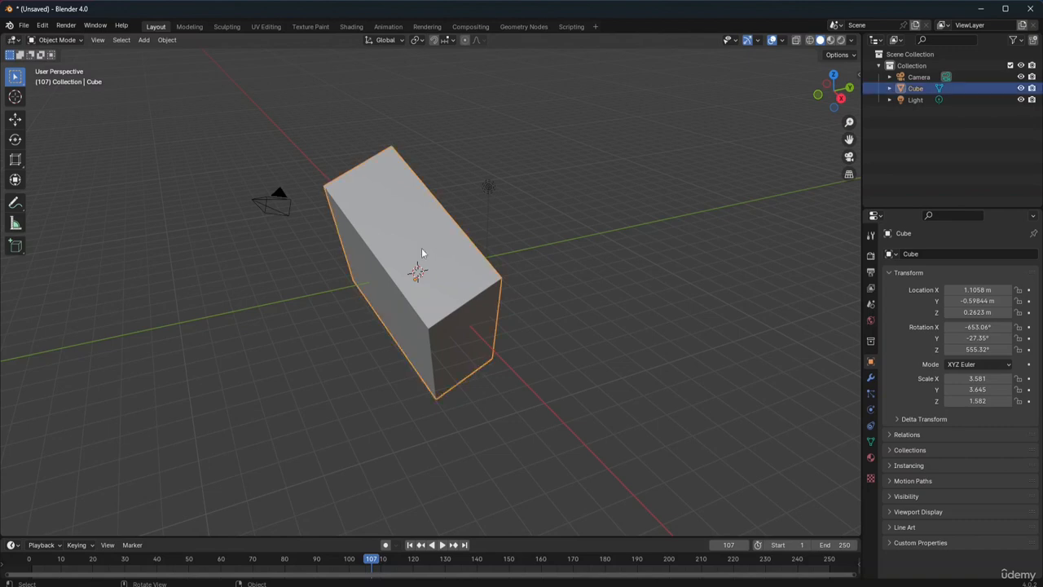
Rotate the box slightly in the view plane to about -652.3° X, -27.9° Y and 554.5° Z, and keep it selected
key(r)
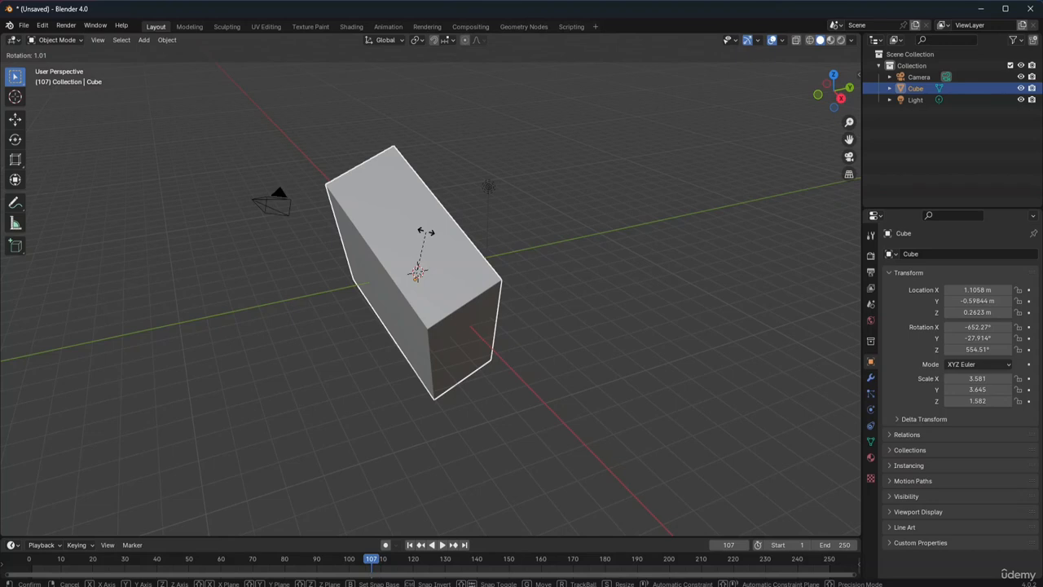
click(425, 232)
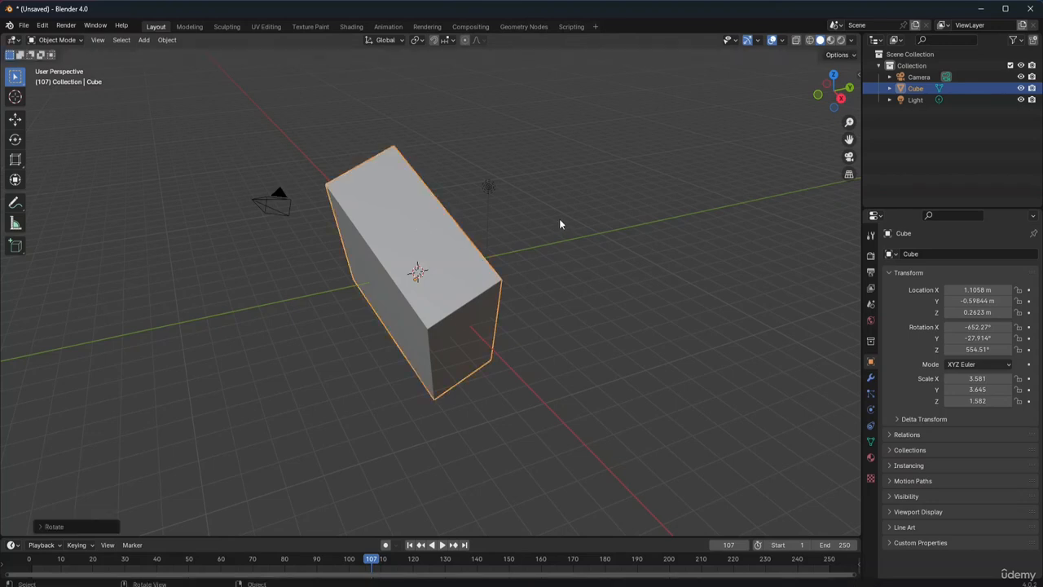
click(554, 319)
click(451, 271)
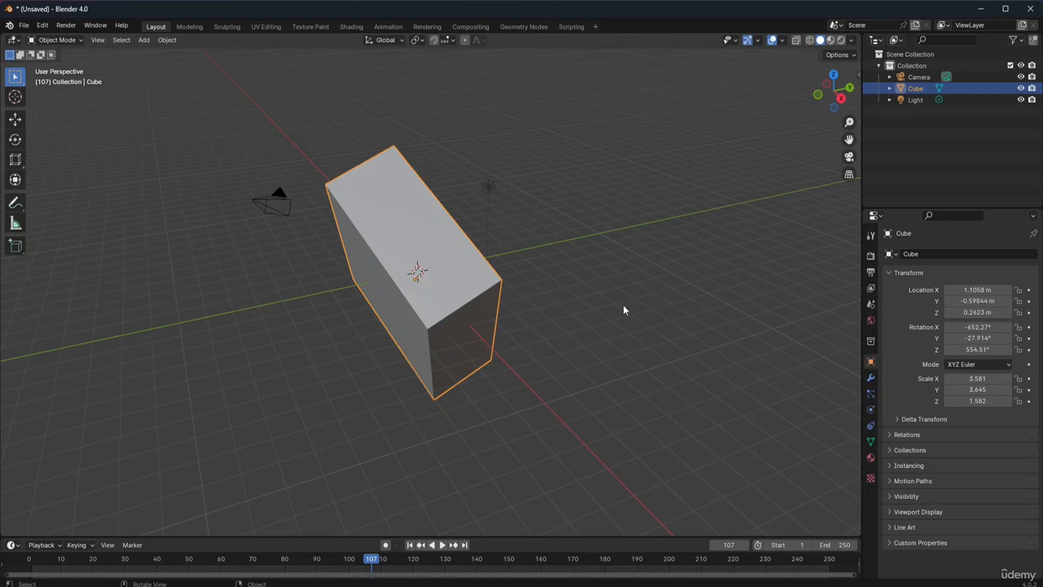
Check the object Transform commands and scale the box uniformly to about 3.461 X, 3.522 Y and 1.529 Z, keeping it selected
click(167, 40)
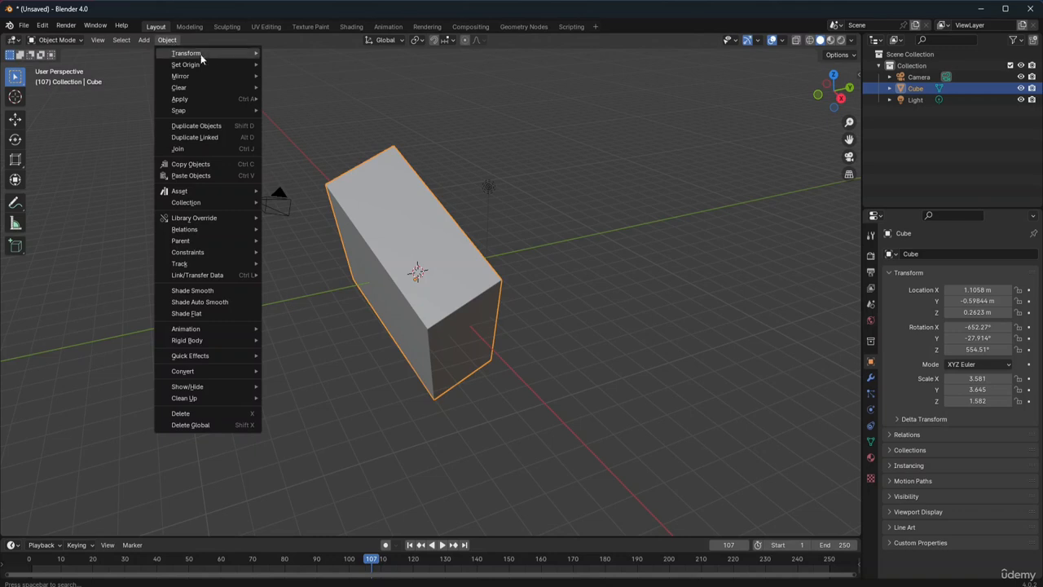
mouse_move(210, 52)
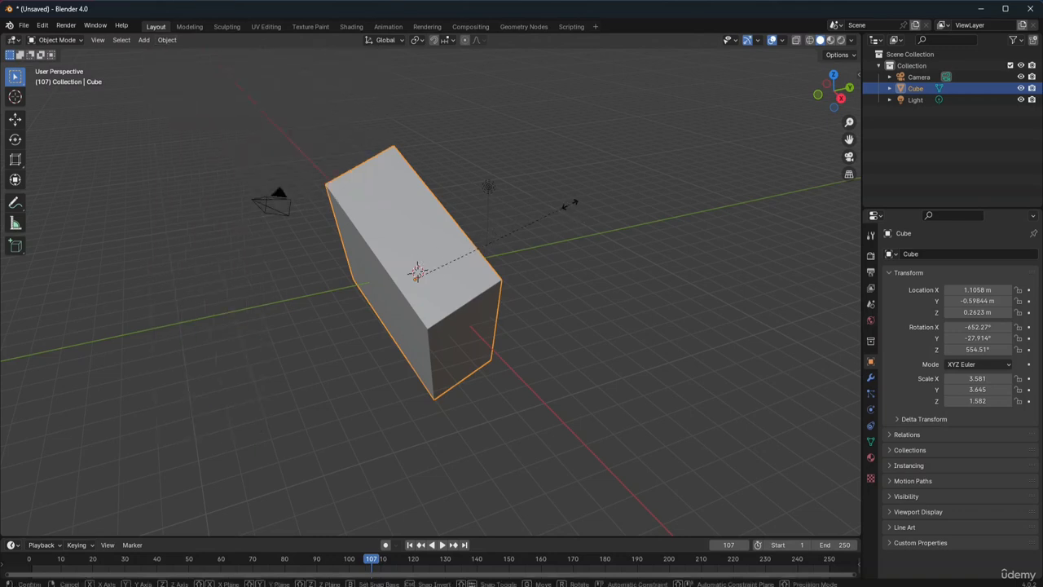
key(s)
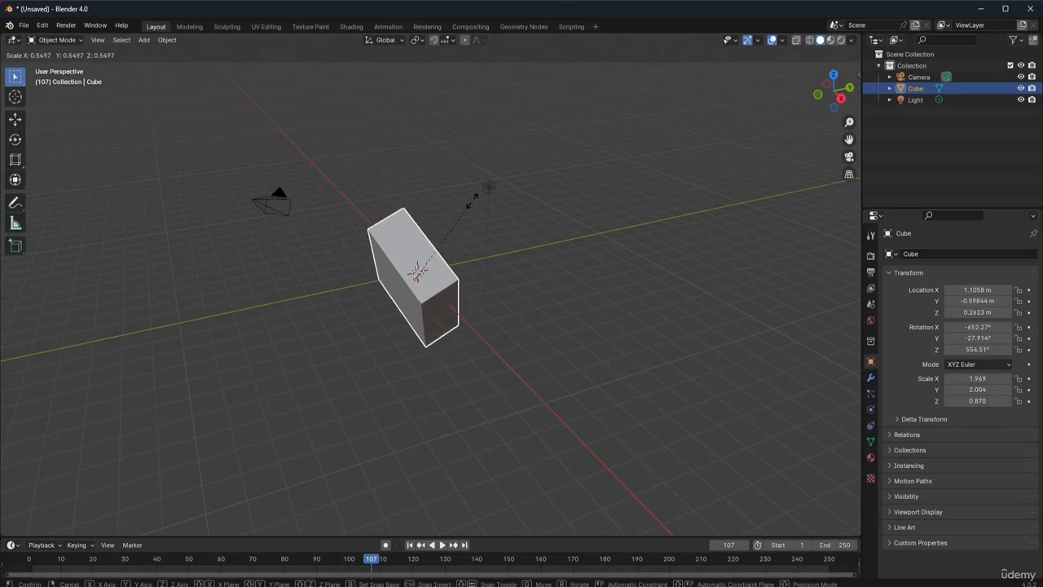
click(550, 186)
click(523, 176)
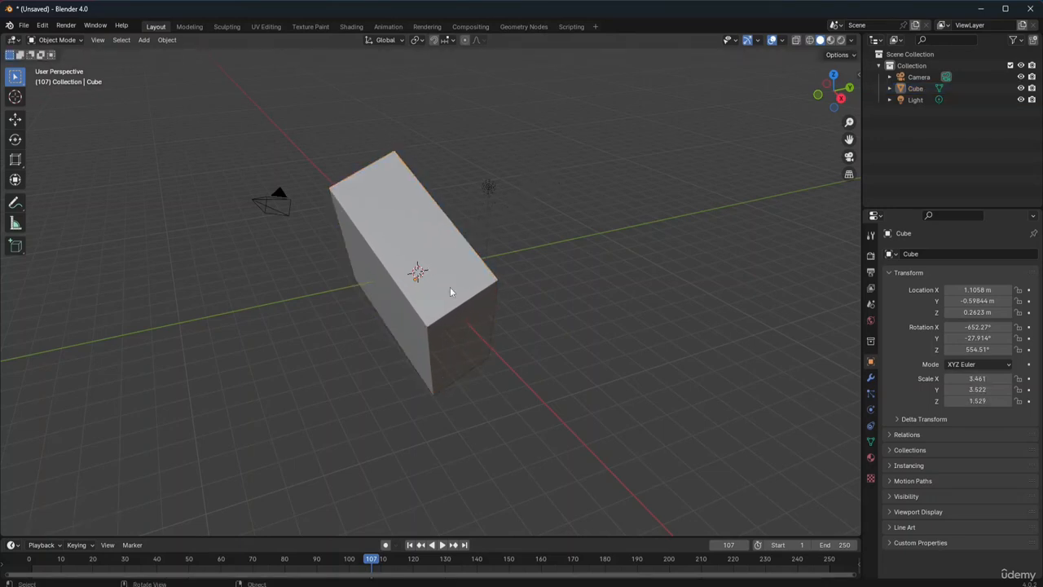
click(451, 291)
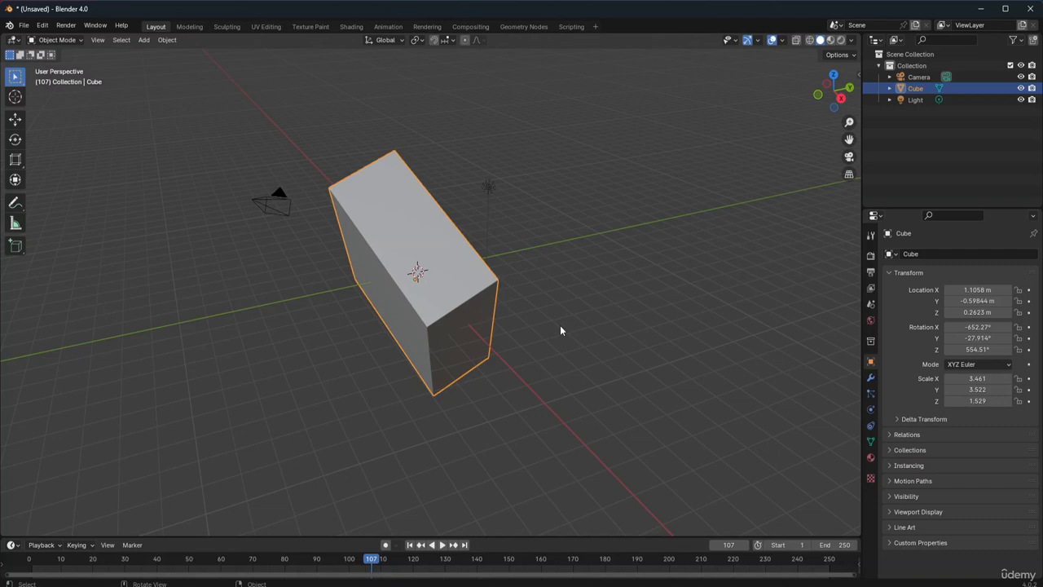
Try constraining the box's move to global X and Y, and move it along global Z to about Z 2.486 m
key(g)
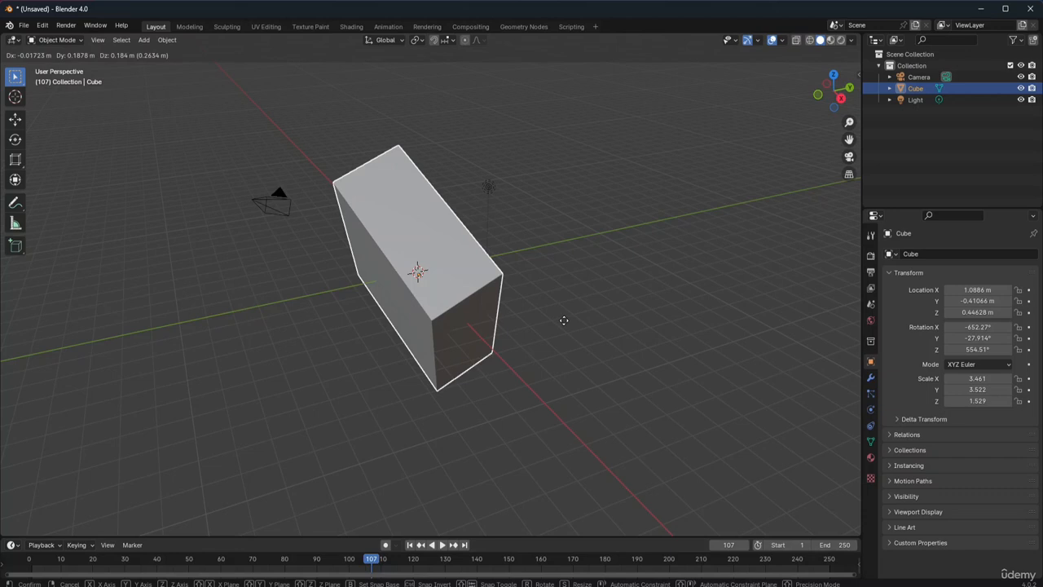
key(x)
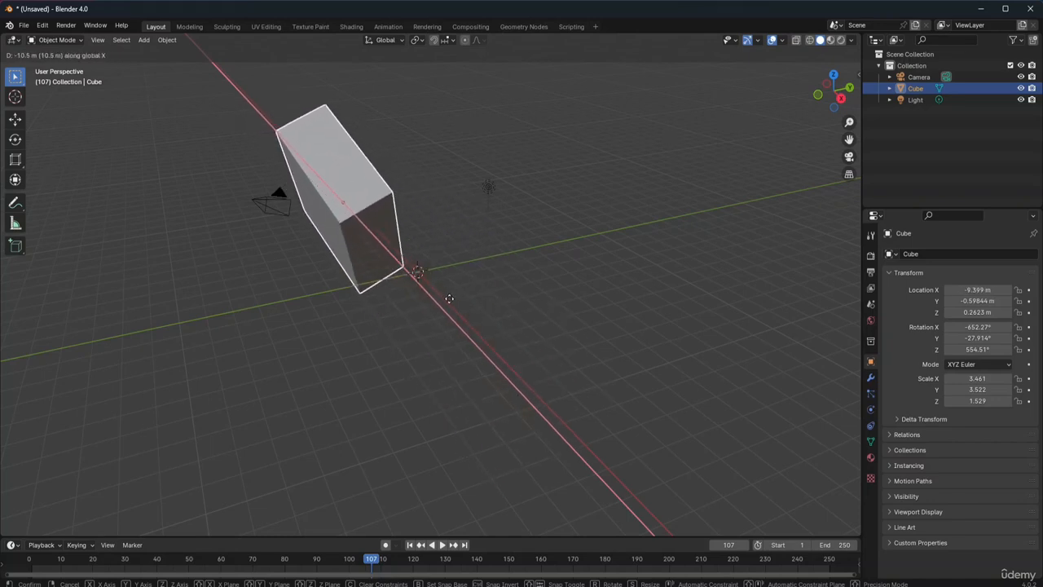
key(y)
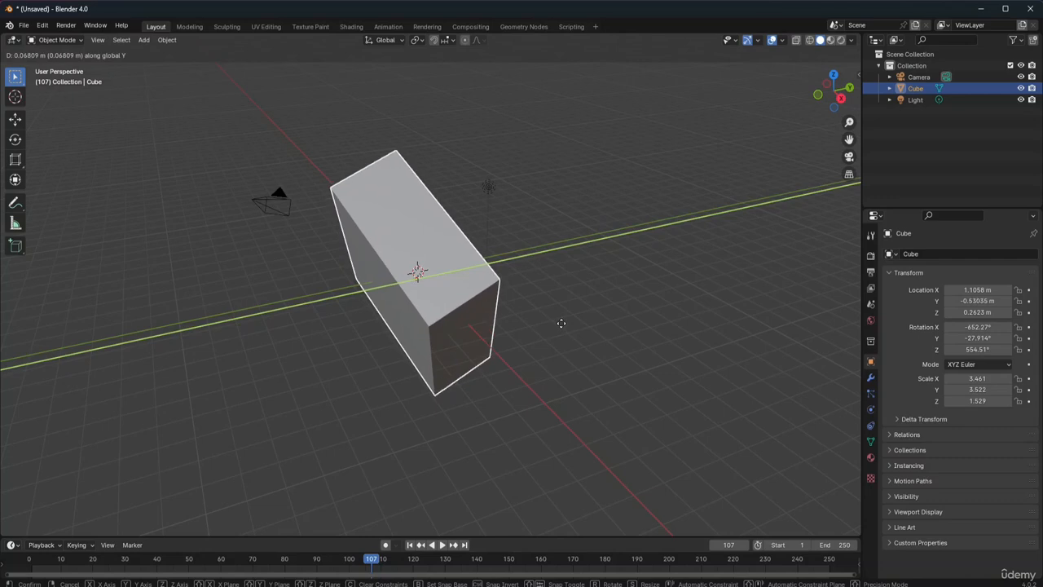
key(z)
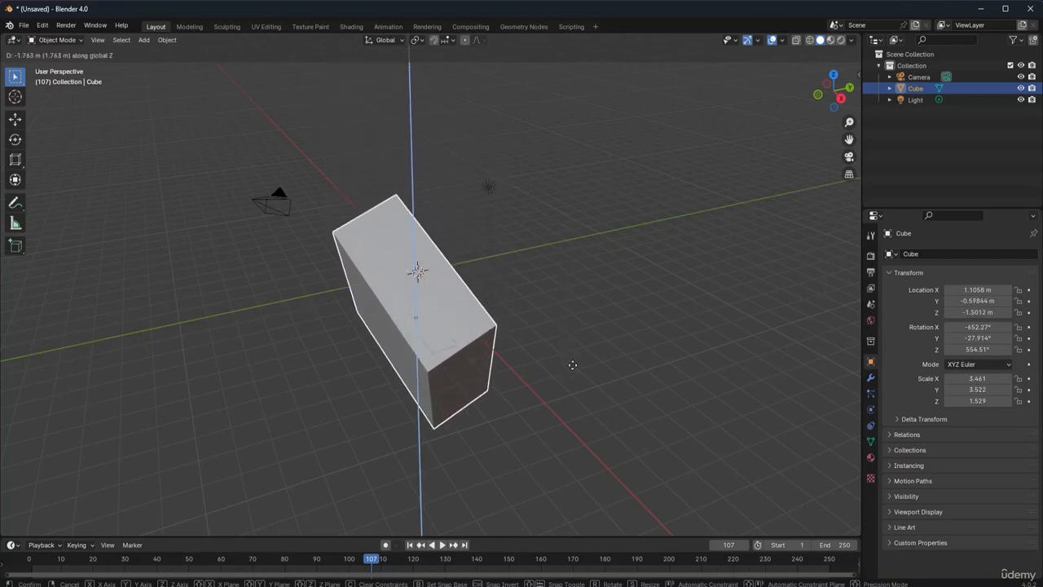
click(559, 274)
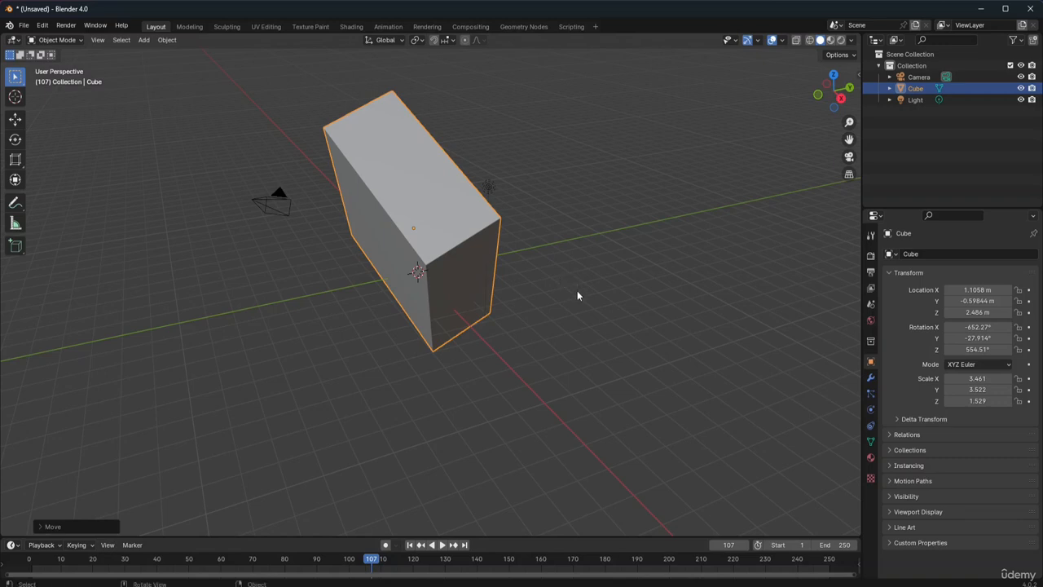
click(740, 144)
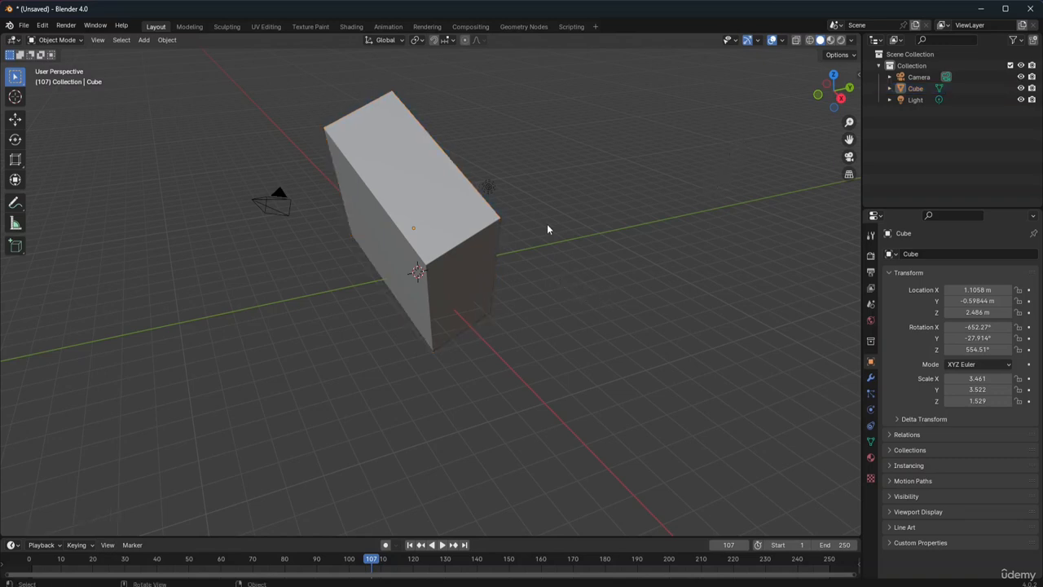
click(479, 238)
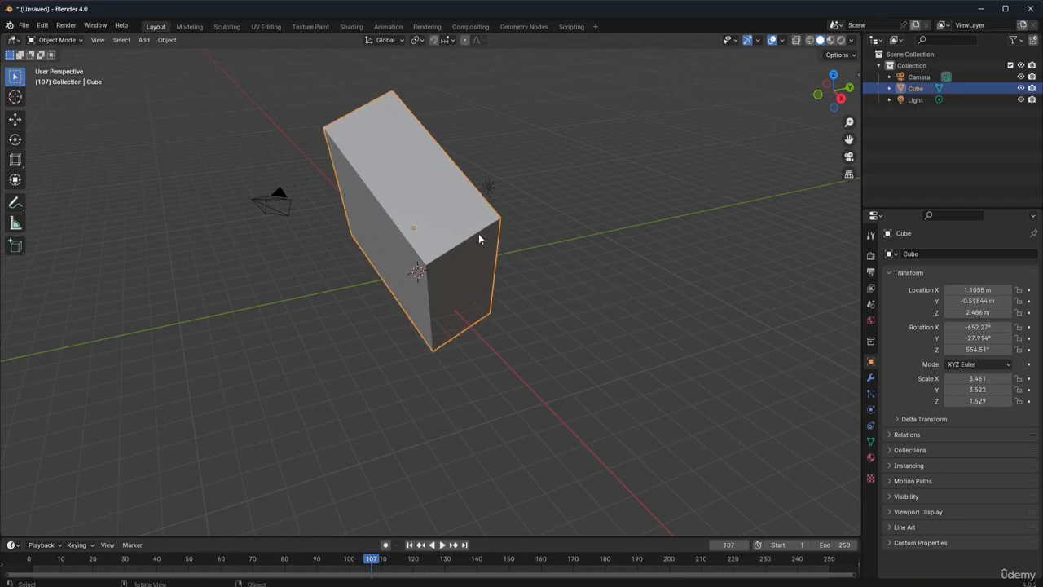
Scale the box along the global Y axis by a factor of about 2.77
key(s)
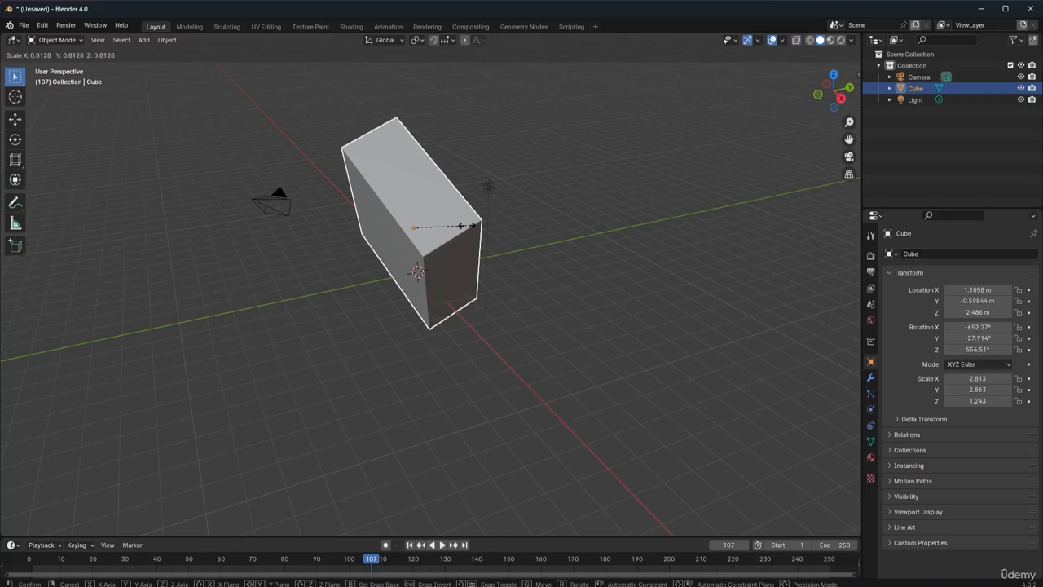
key(y)
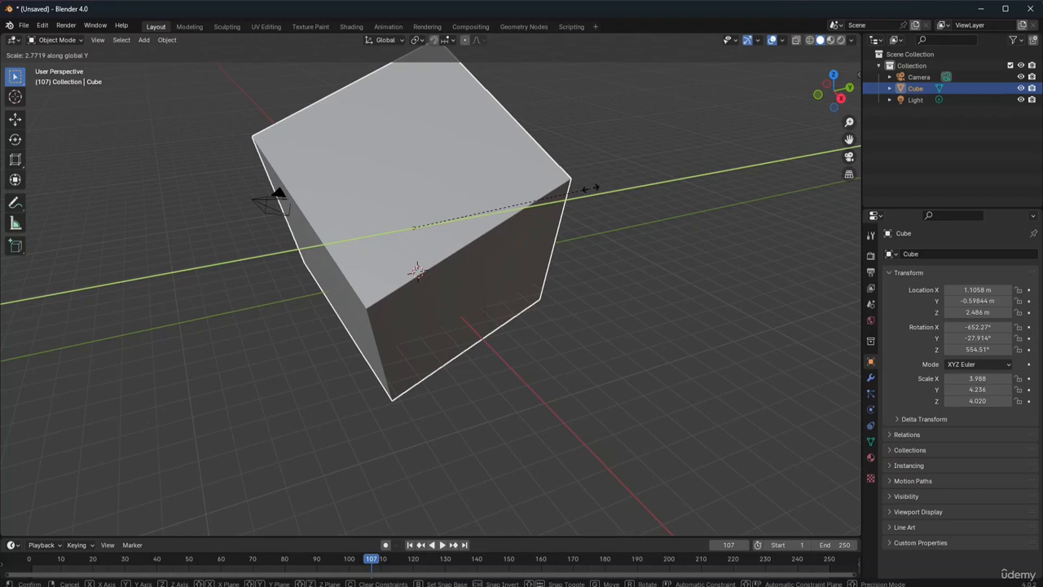
click(589, 188)
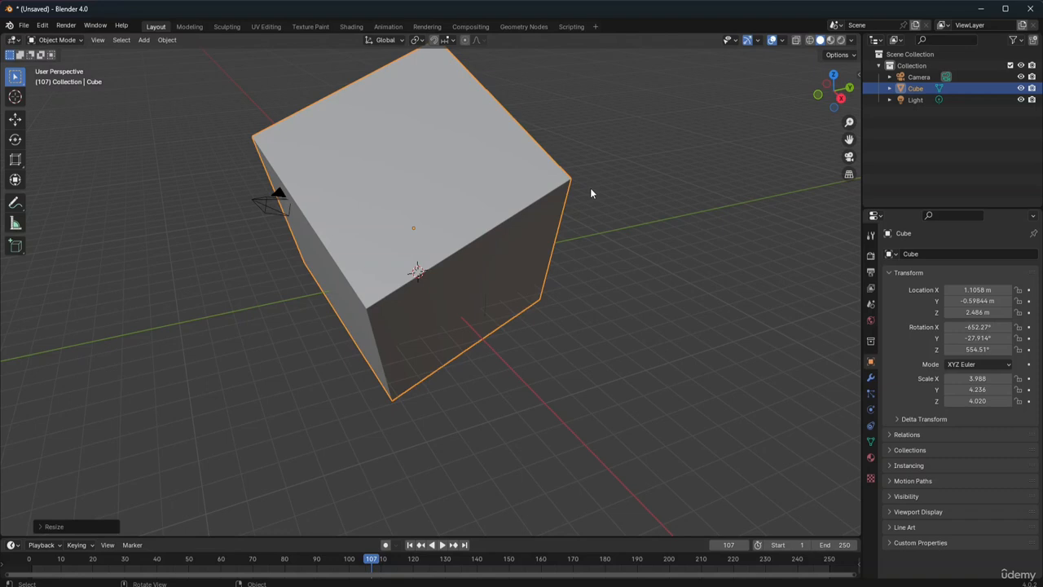
Rotate the box about the global X axis by about -23.07°, and keep it selected
key(r)
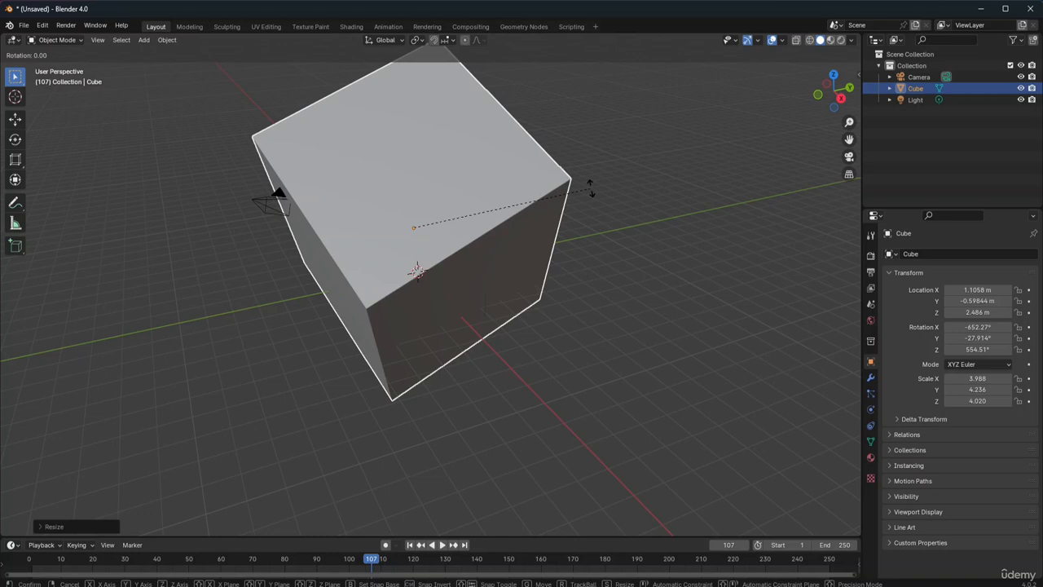
key(x)
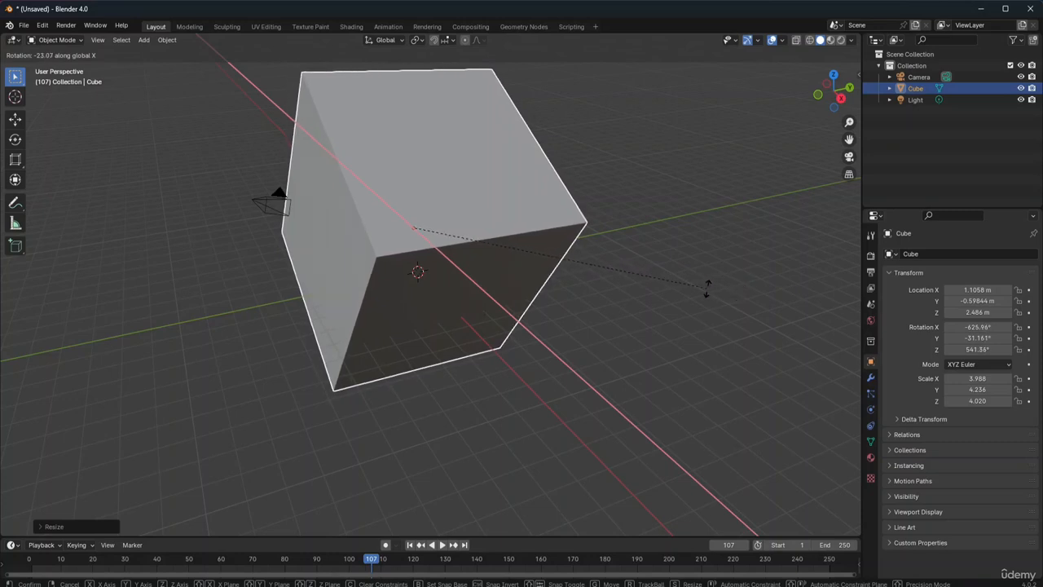
click(706, 288)
click(341, 237)
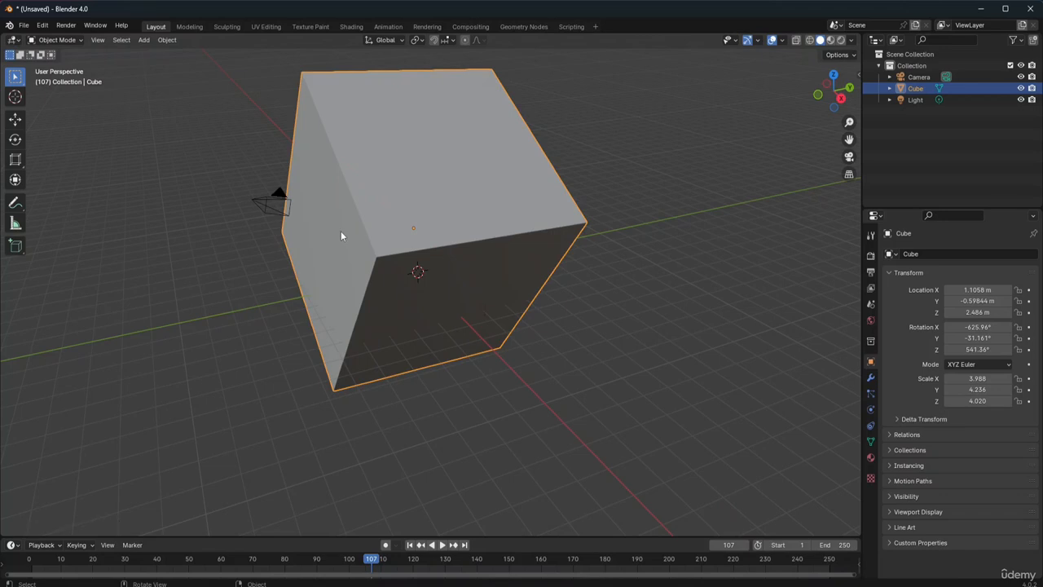
Rotate the box around global X to about -538.8° X, -3.3° Y and 509.0° Z, and deselect it
key(s)
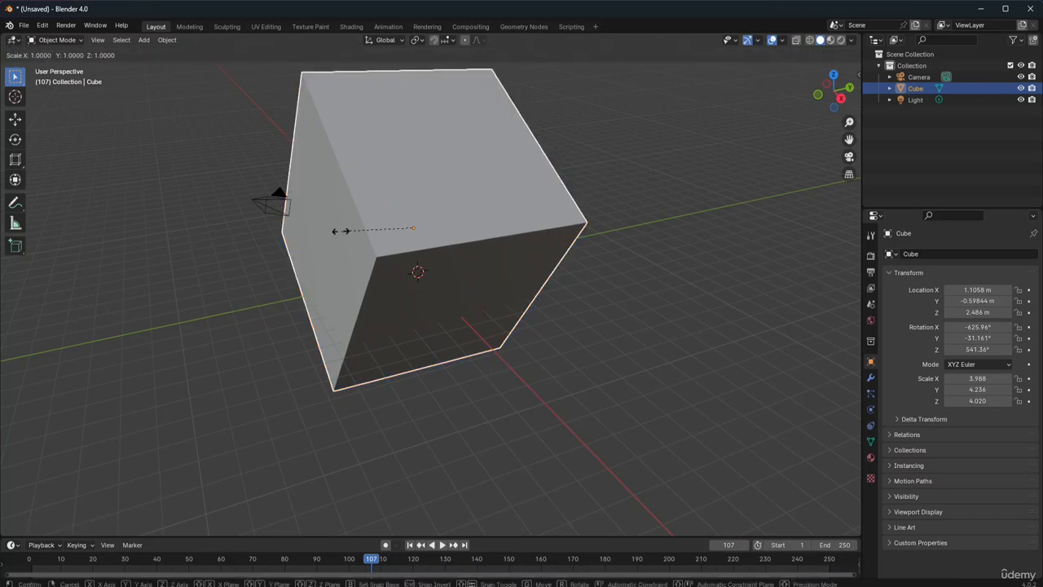
key(r)
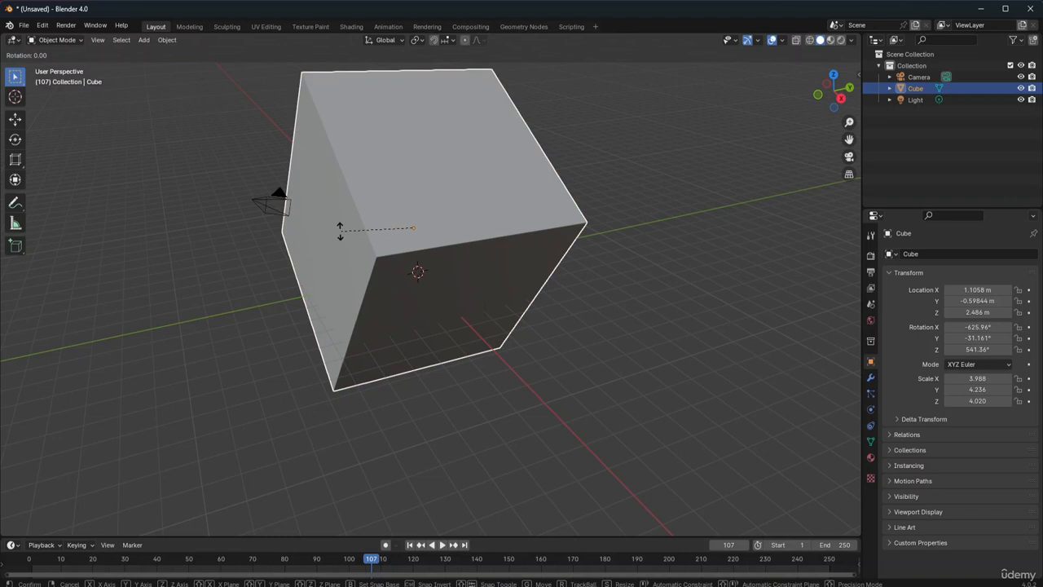
key(x)
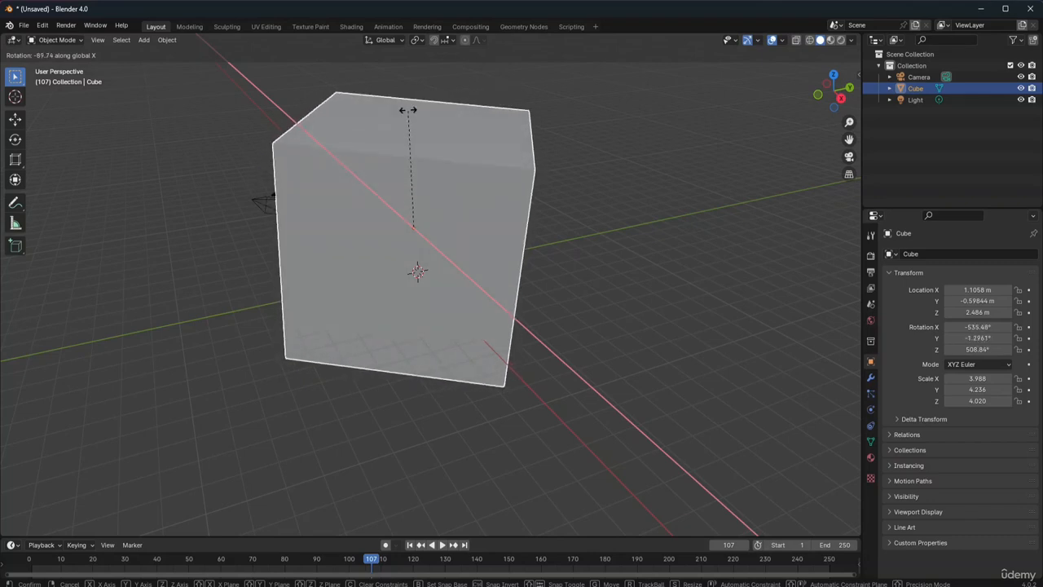
click(400, 114)
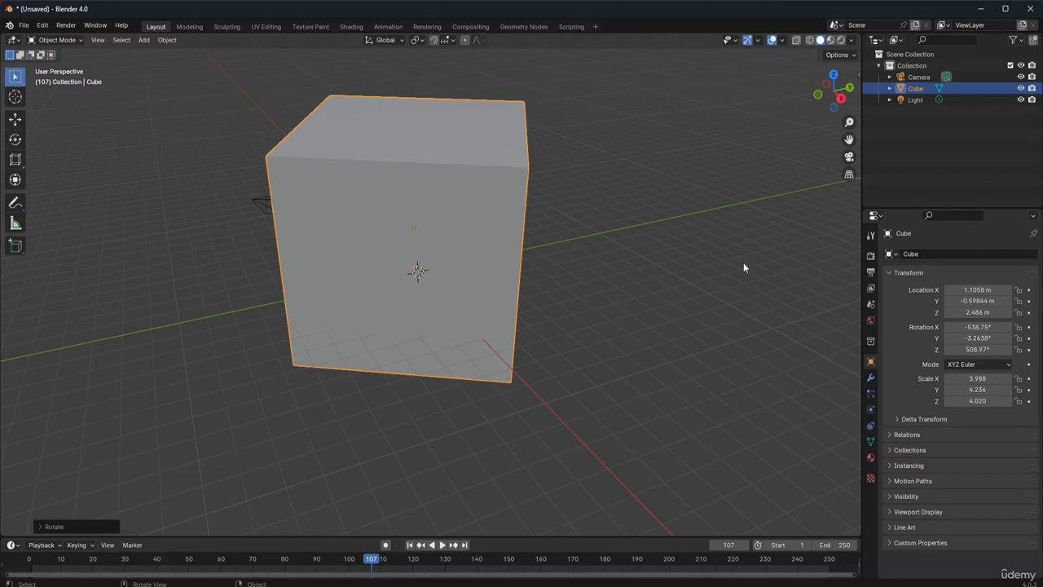
click(721, 271)
scroll(720, 272, down, 6)
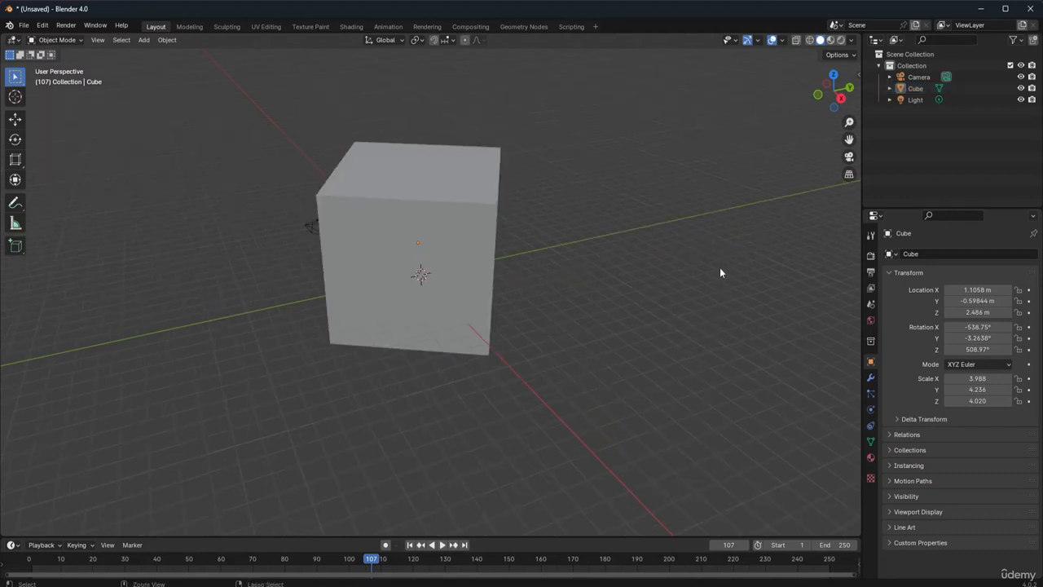
Select the box, show its Scale Cage, and switch from the Scale Cage tool to the regular Scale tool
scroll(719, 272, down, 2)
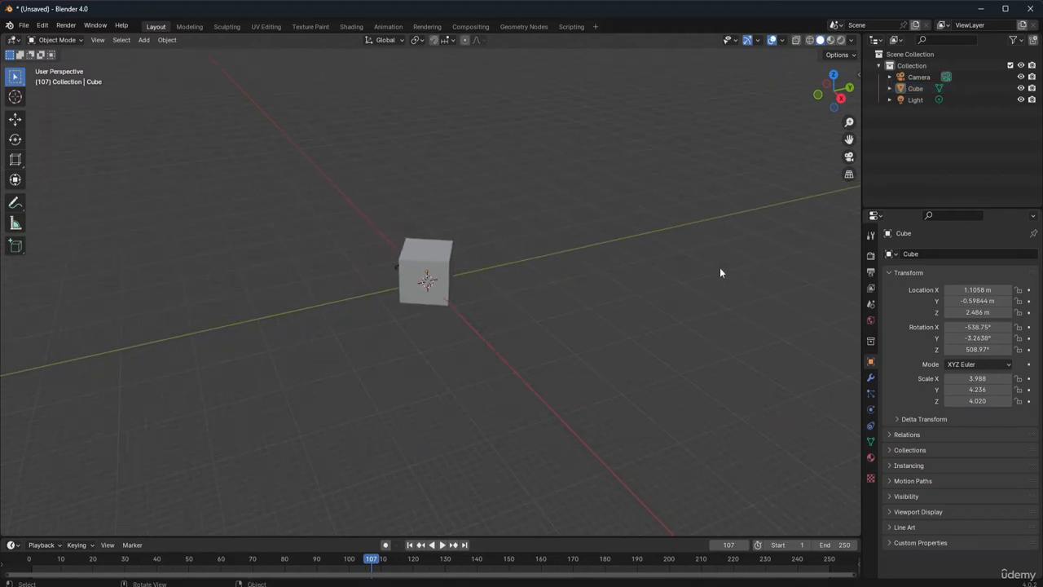
click(438, 281)
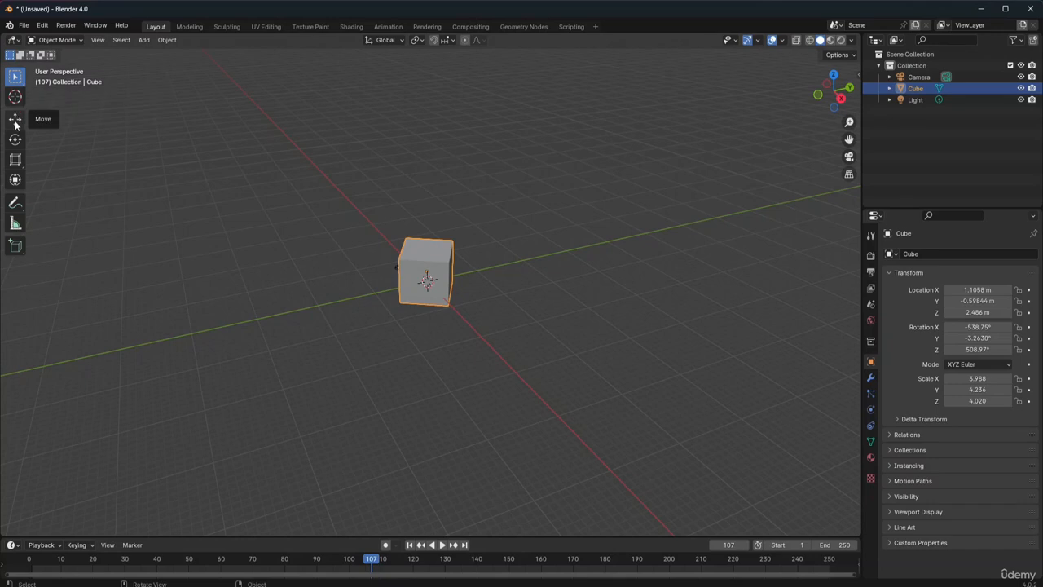
click(17, 165)
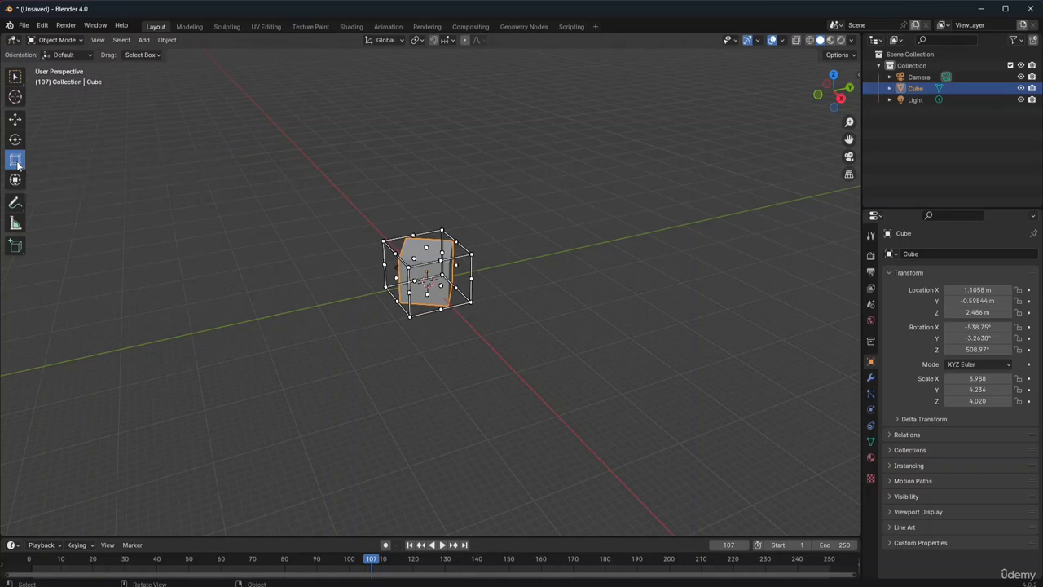
drag(19, 164, 62, 161)
click(62, 161)
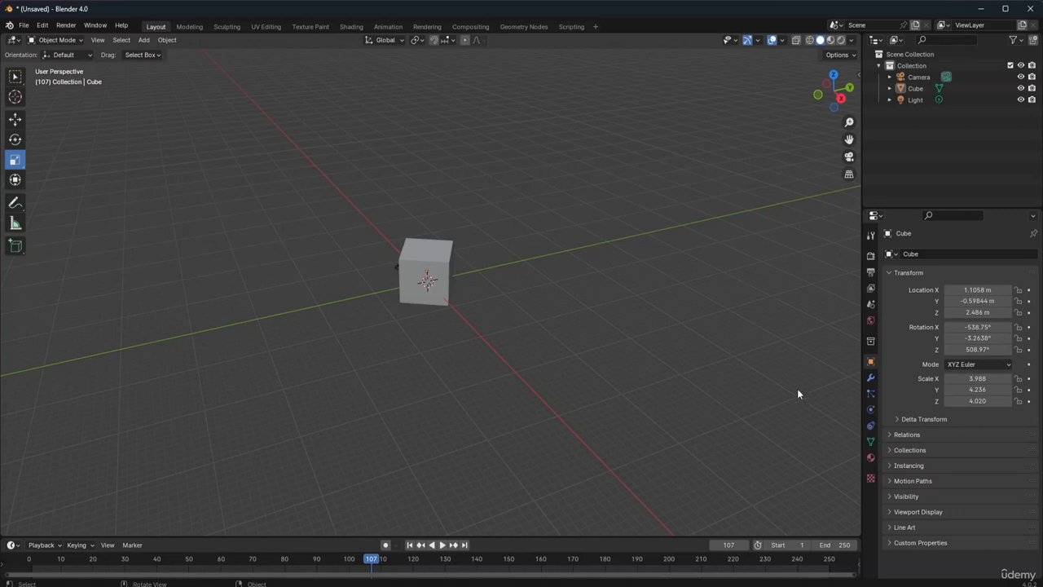
Display the Scene properties, and open the Light and Camera names for editing without renaming them, leaving the Camera selected
click(875, 308)
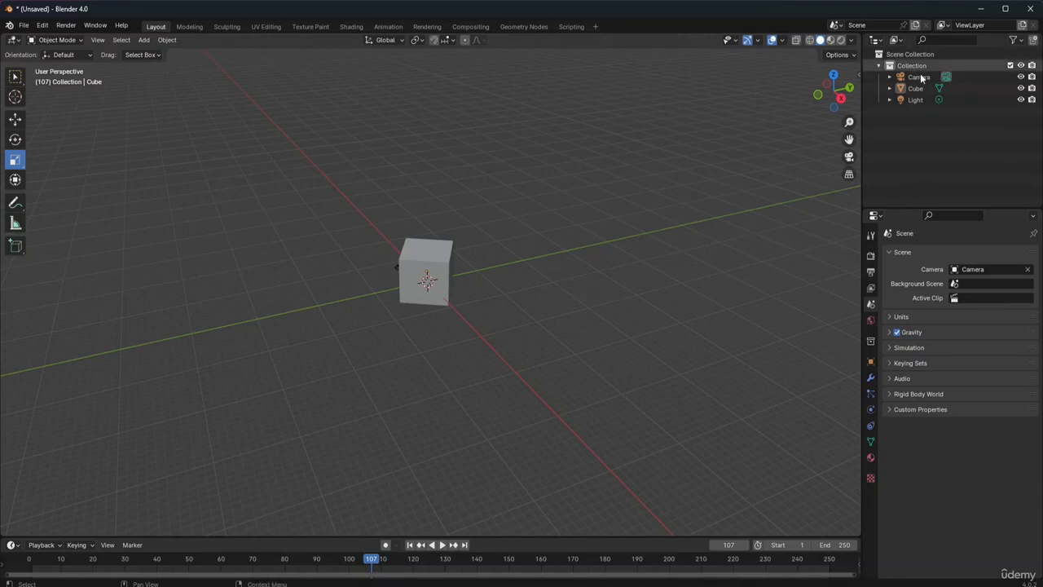
double_click(915, 100)
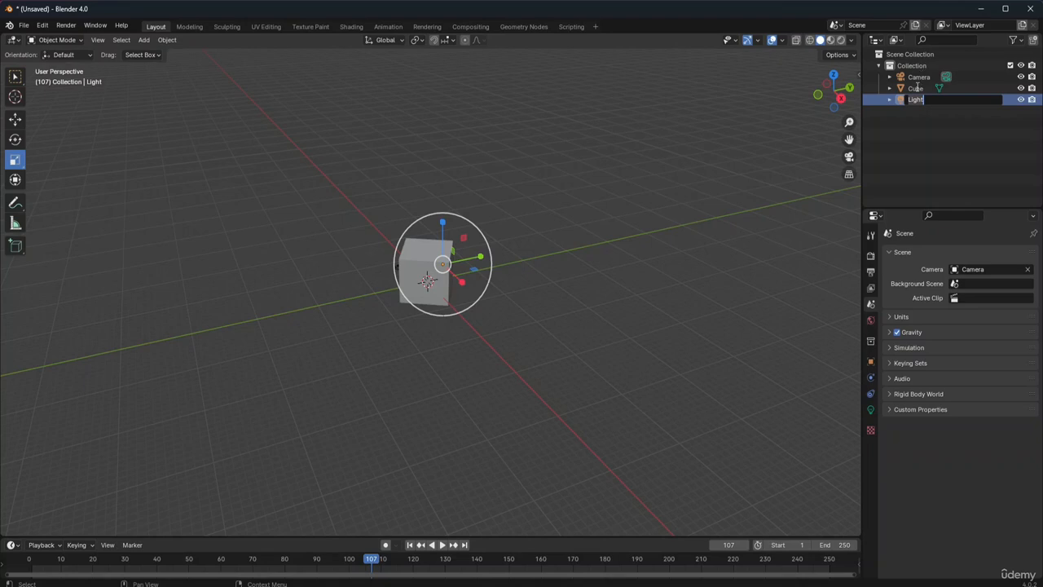
click(920, 76)
double_click(920, 77)
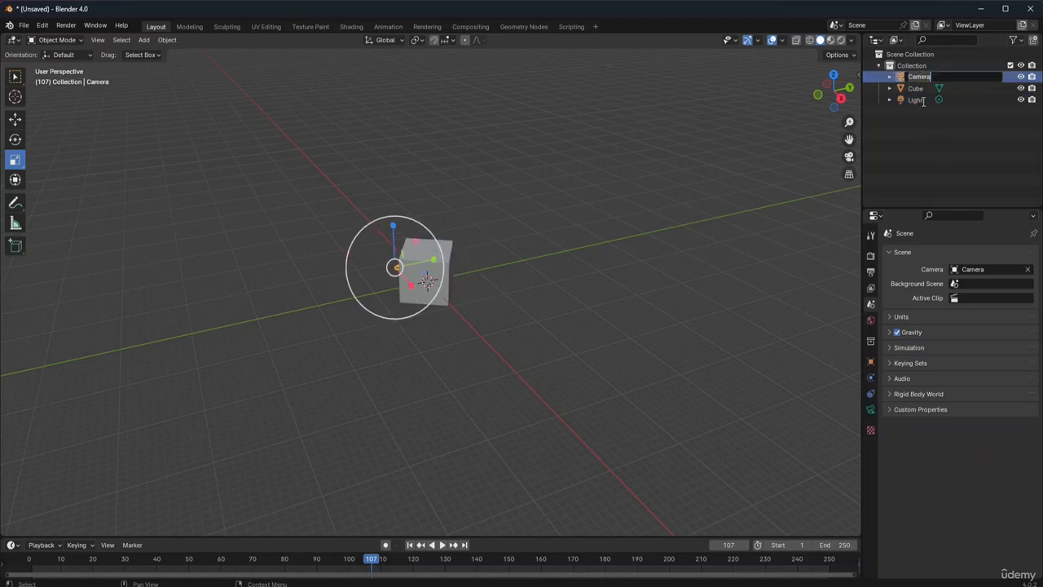
key(Return)
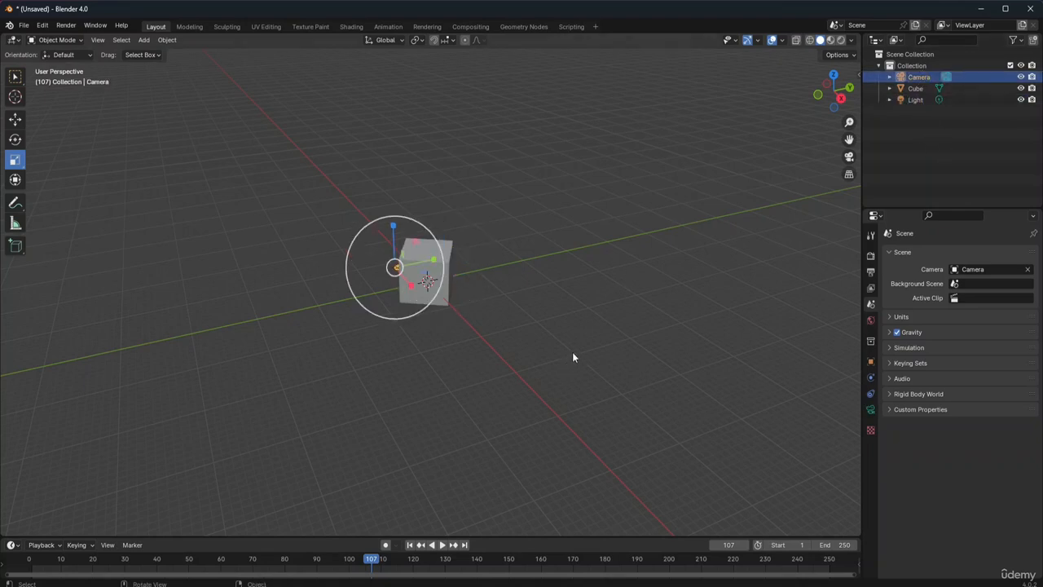